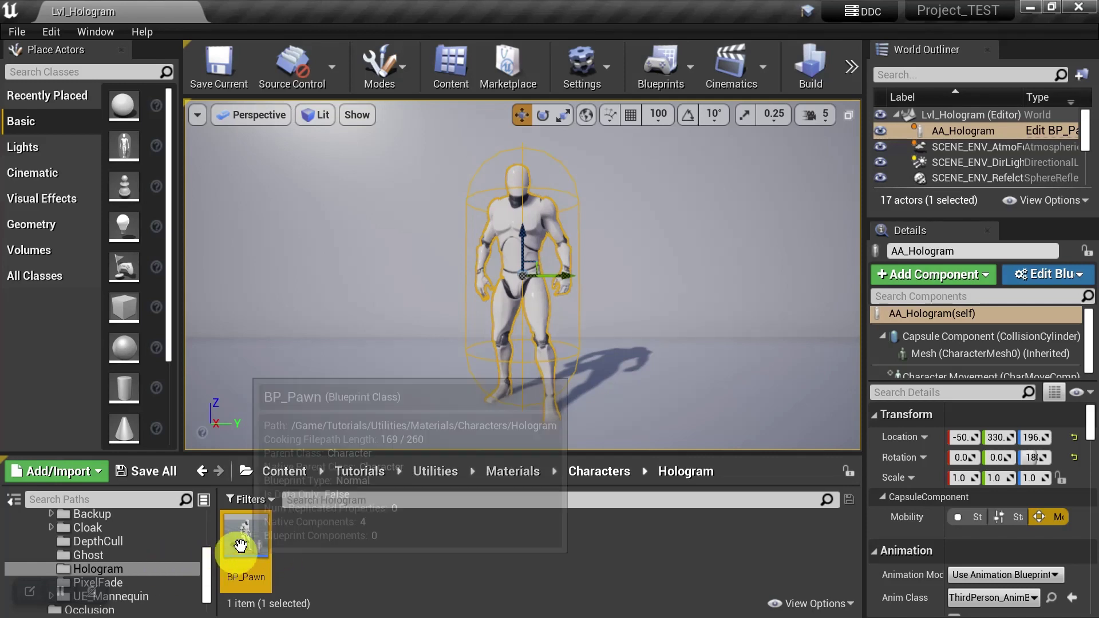
# Step: Rename the BP_Pawn blueprint in the Hologram folder as BP_Hologram and open it for editing
pyautogui.press('F2')
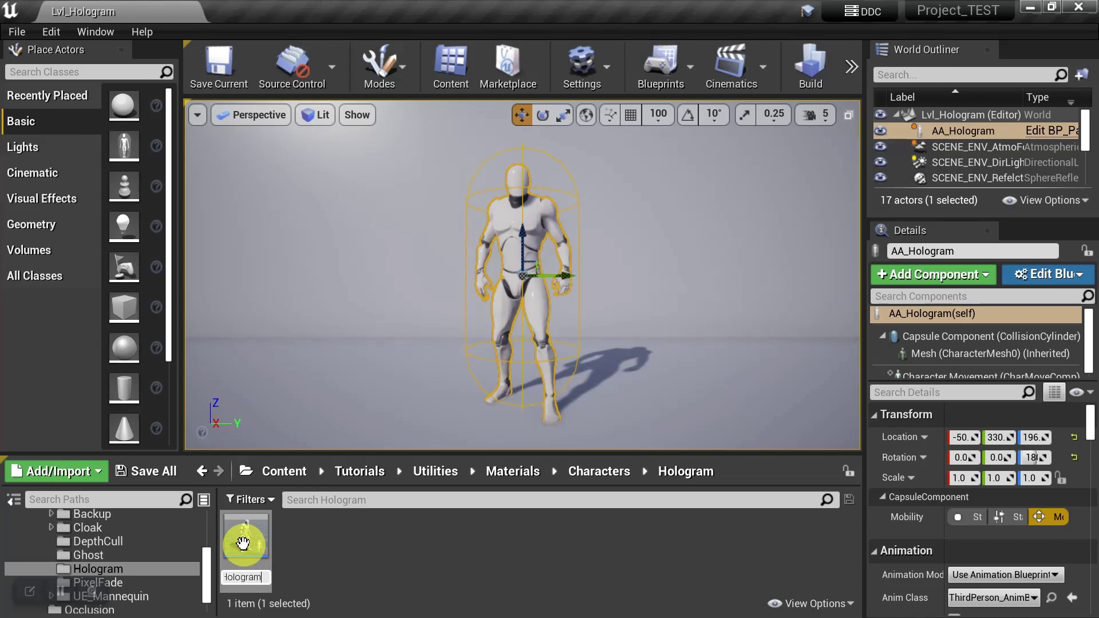
pyautogui.press('Return')
pyautogui.doubleClick(243, 542)
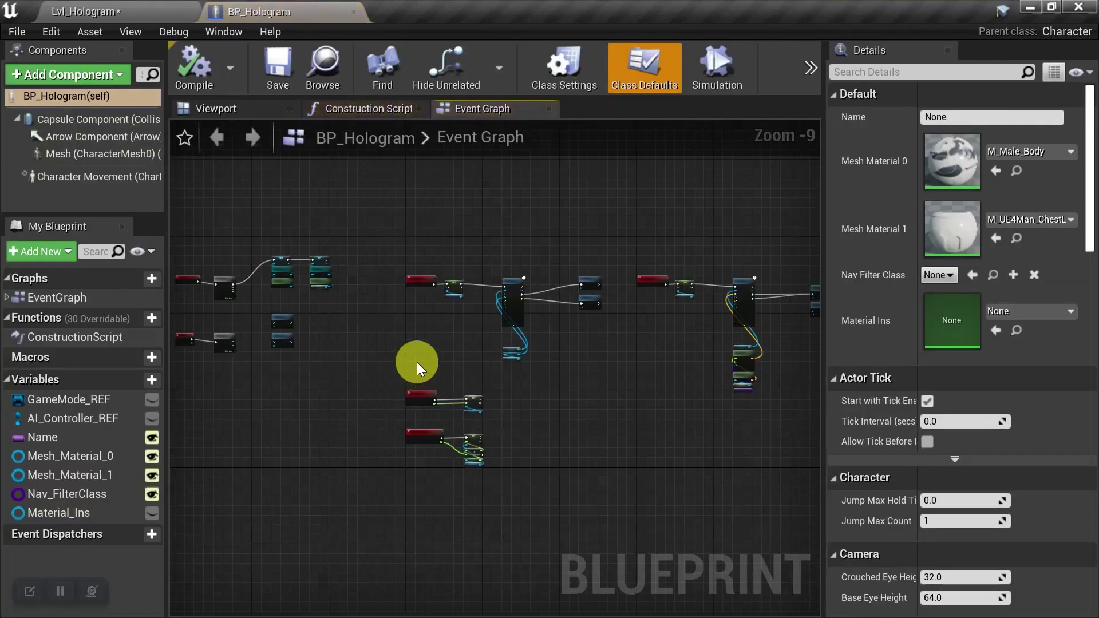
# Step: Set the Capsule Component's collision preset to Custom
pyautogui.click(110, 122)
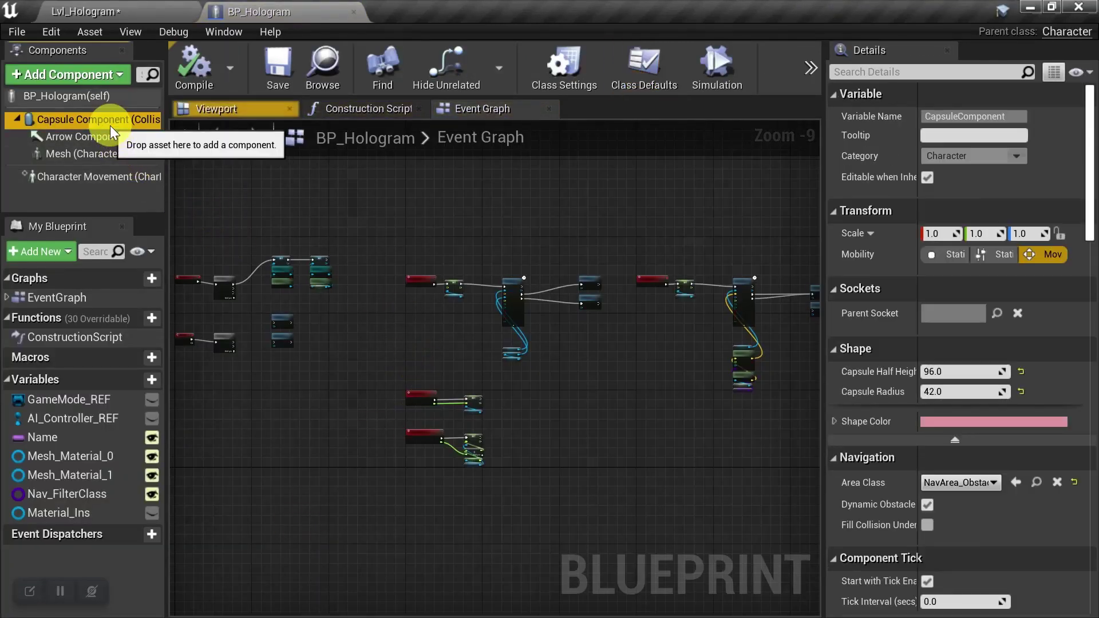
pyautogui.click(859, 74)
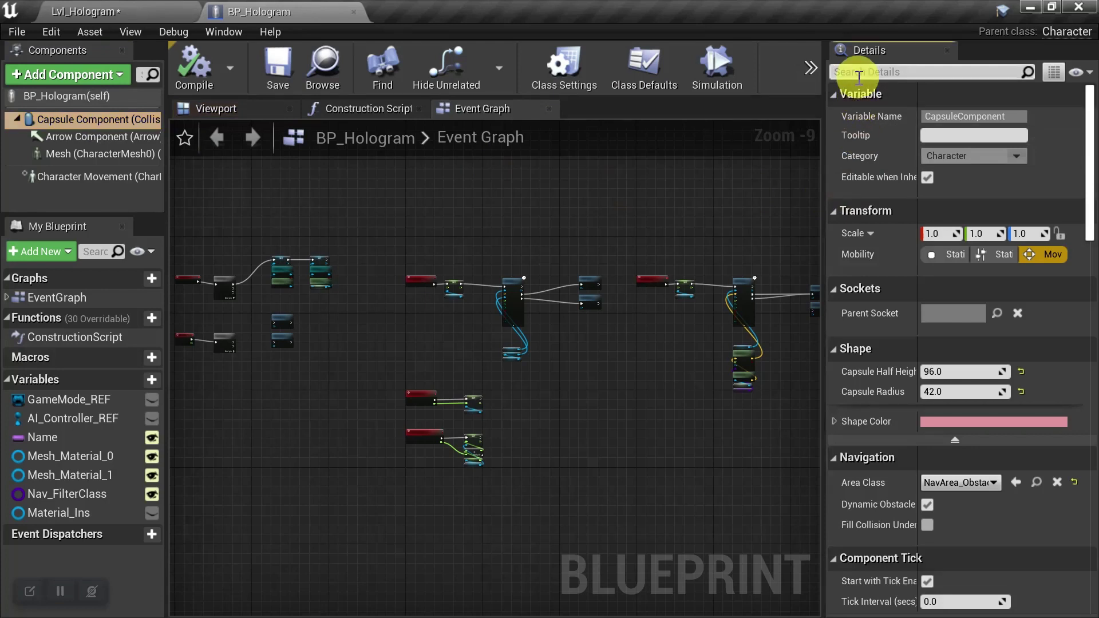
pyautogui.write('coll')
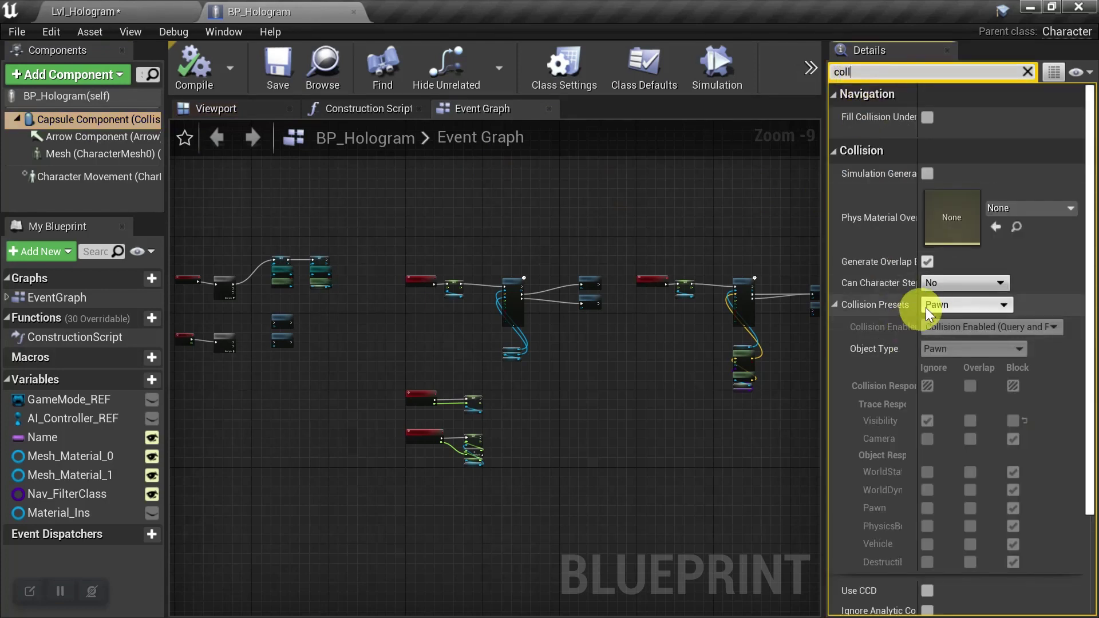
pyautogui.click(942, 305)
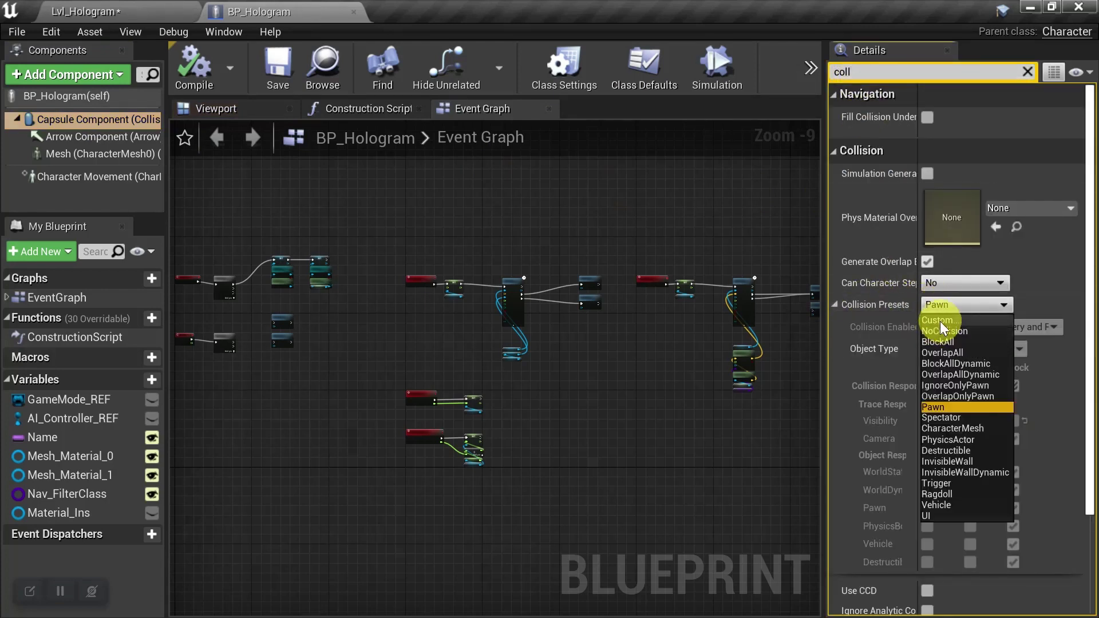
pyautogui.click(940, 316)
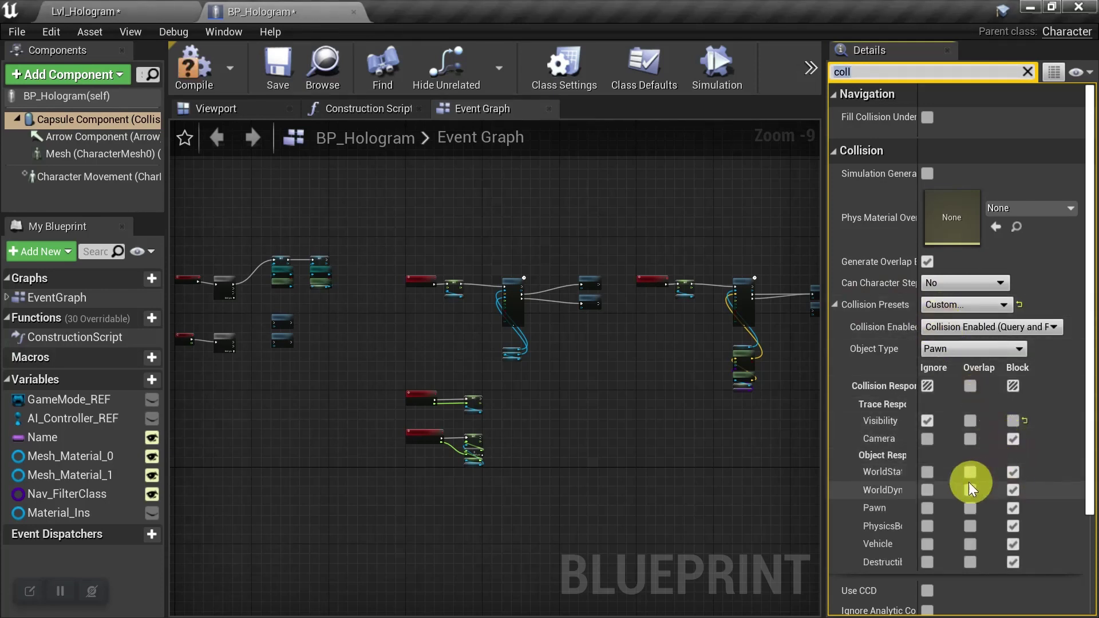
# Step: Make the capsule ignore WorldDynamic, Pawn, PhysicsBody, Vehicle and Destructible objects in its collision responses
pyautogui.click(928, 491)
pyautogui.click(928, 509)
pyautogui.click(927, 524)
pyautogui.click(927, 544)
pyautogui.click(928, 561)
pyautogui.click(942, 472)
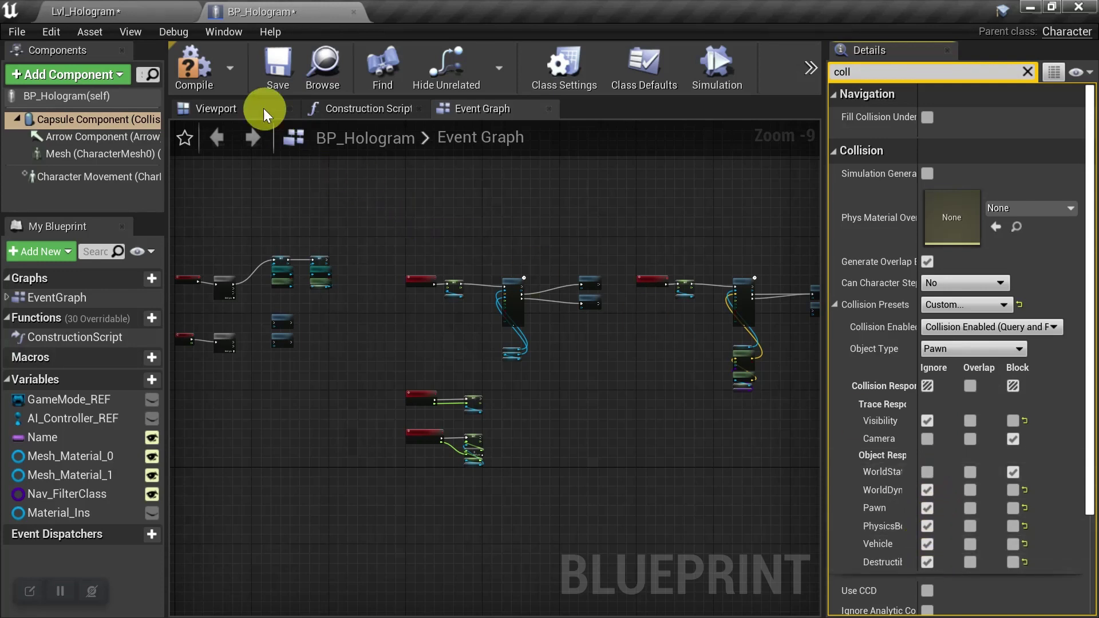
# Step: Compile and save the BP_Hologram blueprint, and close its editor
pyautogui.click(195, 69)
pyautogui.click(275, 64)
pyautogui.click(353, 10)
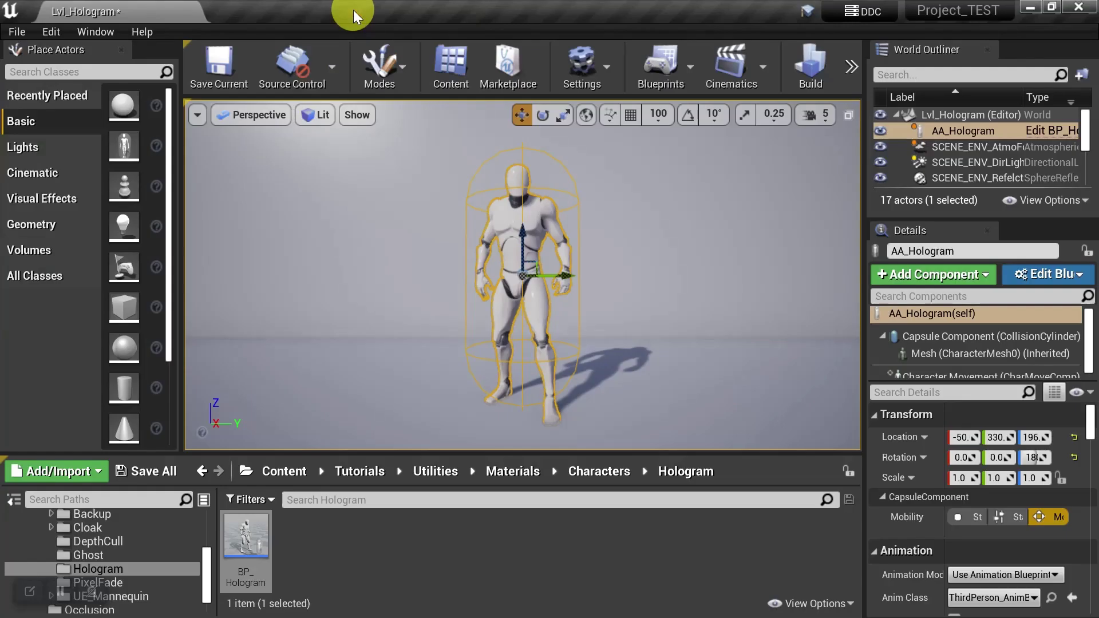
# Step: Copy the M_DepthCull material from the DepthCull folder into the Hologram folder and show that folder
pyautogui.click(122, 540)
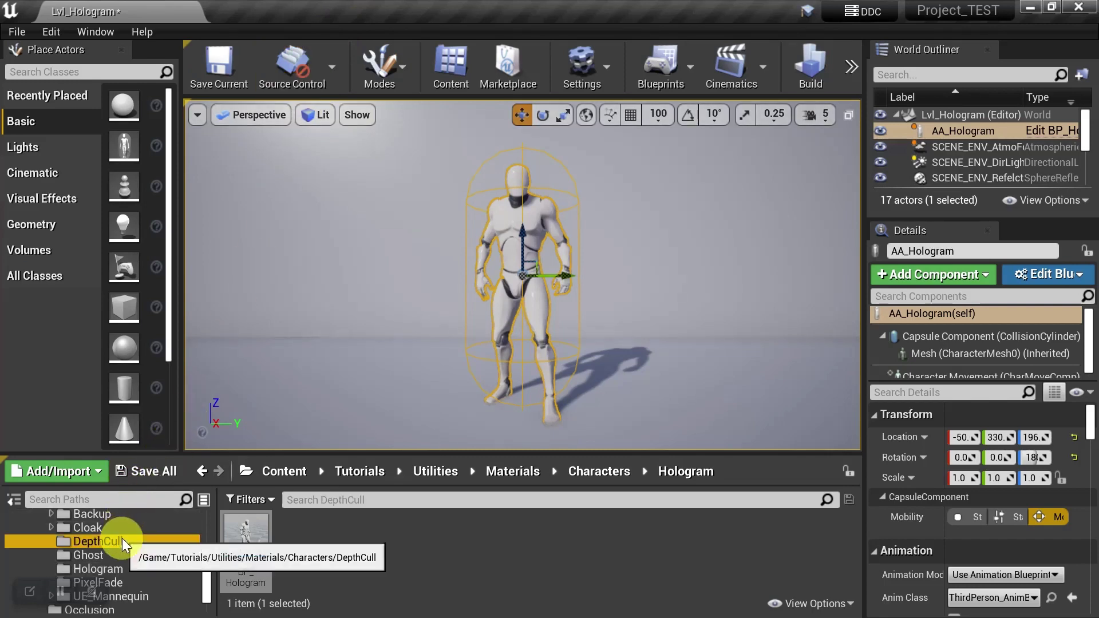
pyautogui.moveTo(250, 550); pyautogui.dragTo(122, 569)
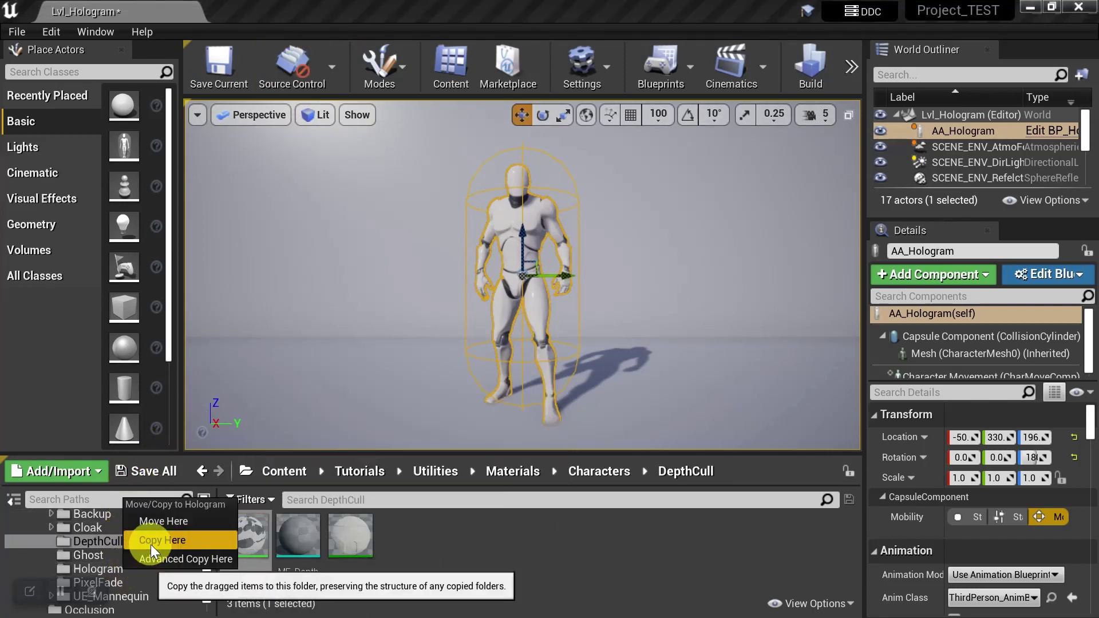
pyautogui.click(150, 540)
pyautogui.click(123, 570)
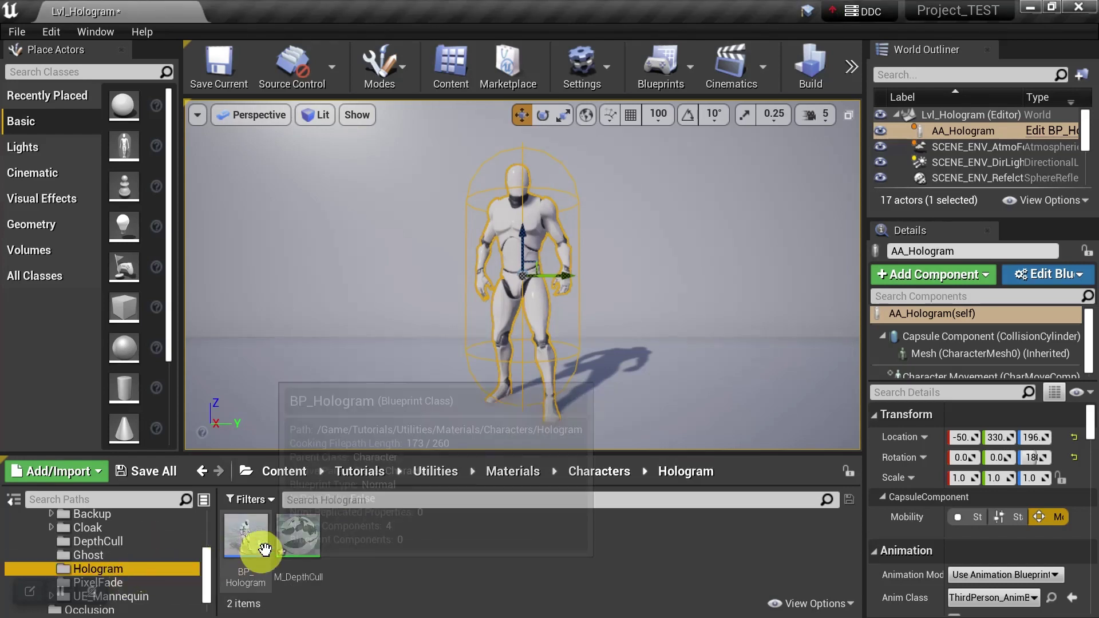
# Step: Rename the copied material as M_Hologram and open it in the material editor
pyautogui.click(292, 527)
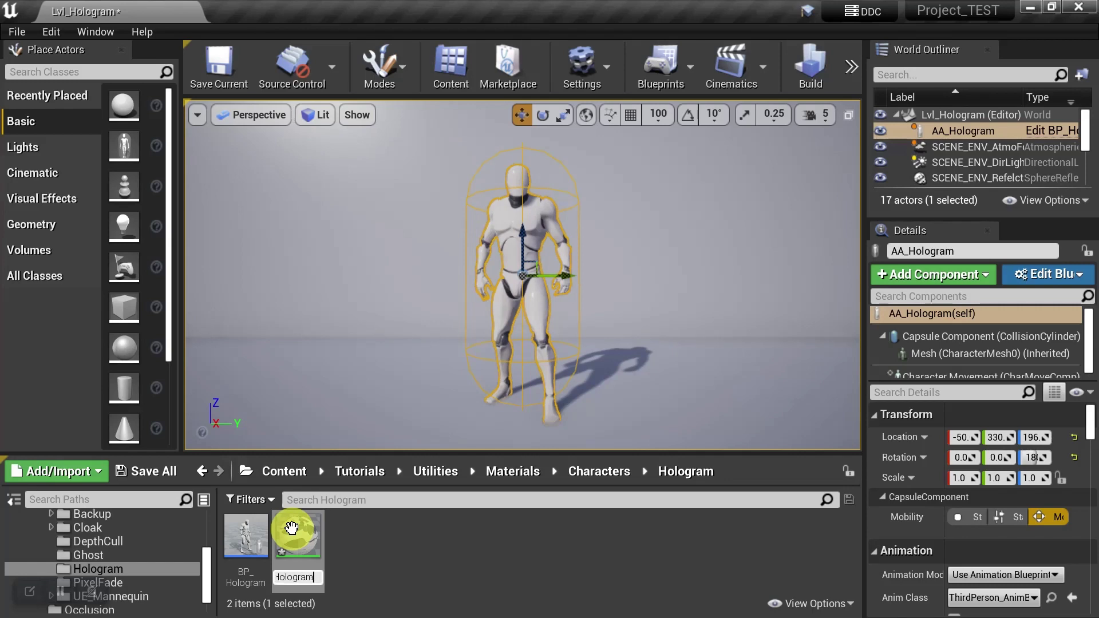
pyautogui.press('Return')
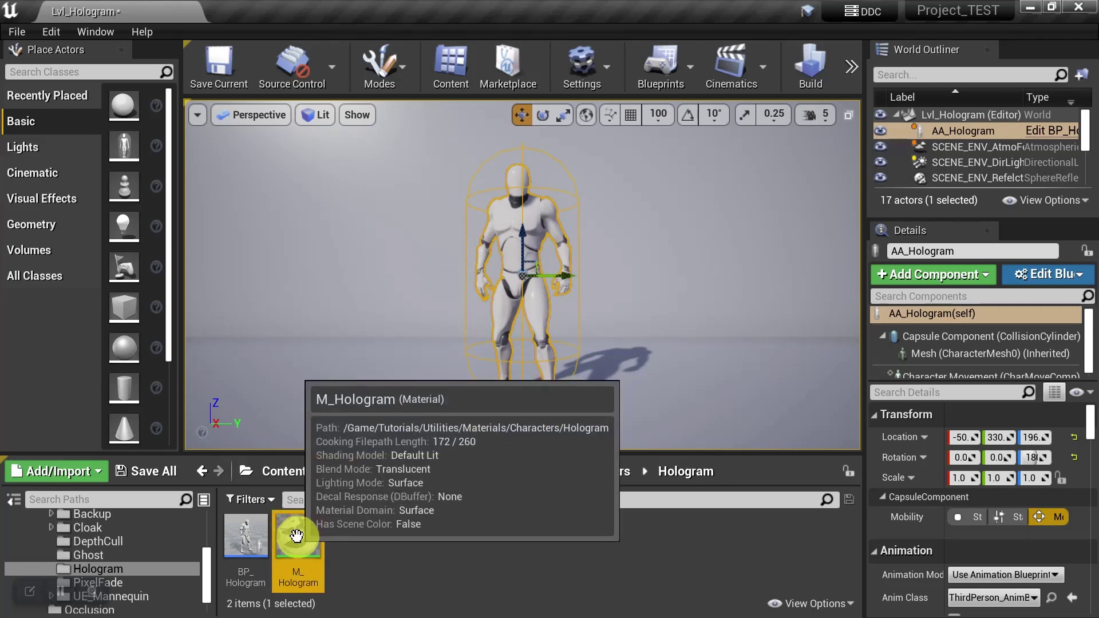
pyautogui.doubleClick(291, 527)
# Step: Set the M_Hologram material's translucency lighting mode to Volumetric NonDirectional
pyautogui.moveTo(314, 420); pyautogui.dragTo(576, 304, button='right')
pyautogui.scroll(-3, 172, 443)
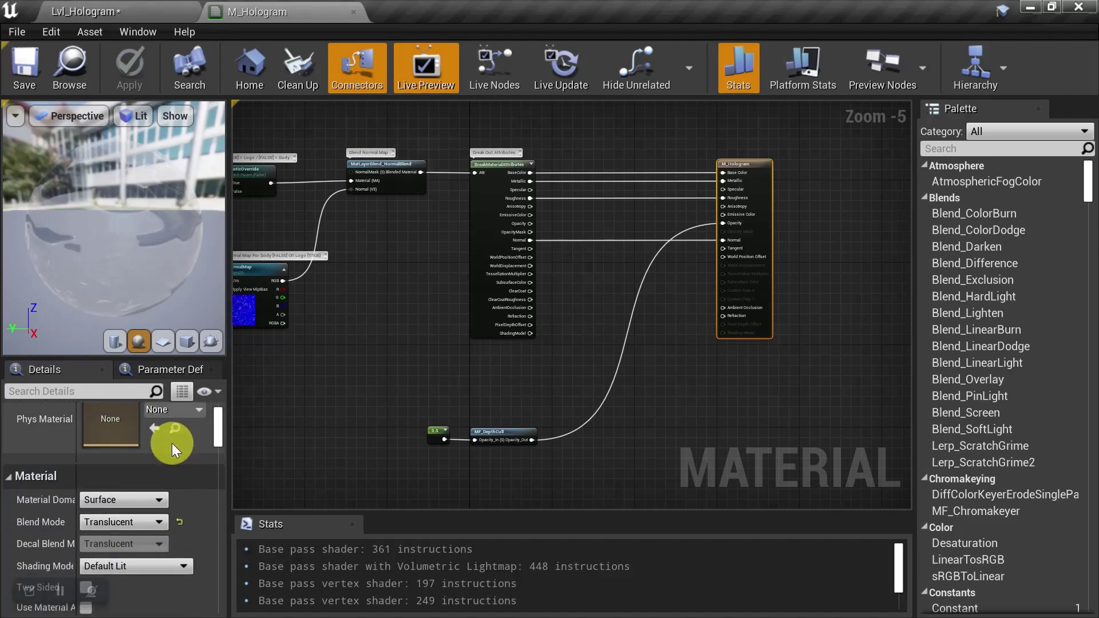
pyautogui.scroll(-10, 177, 438)
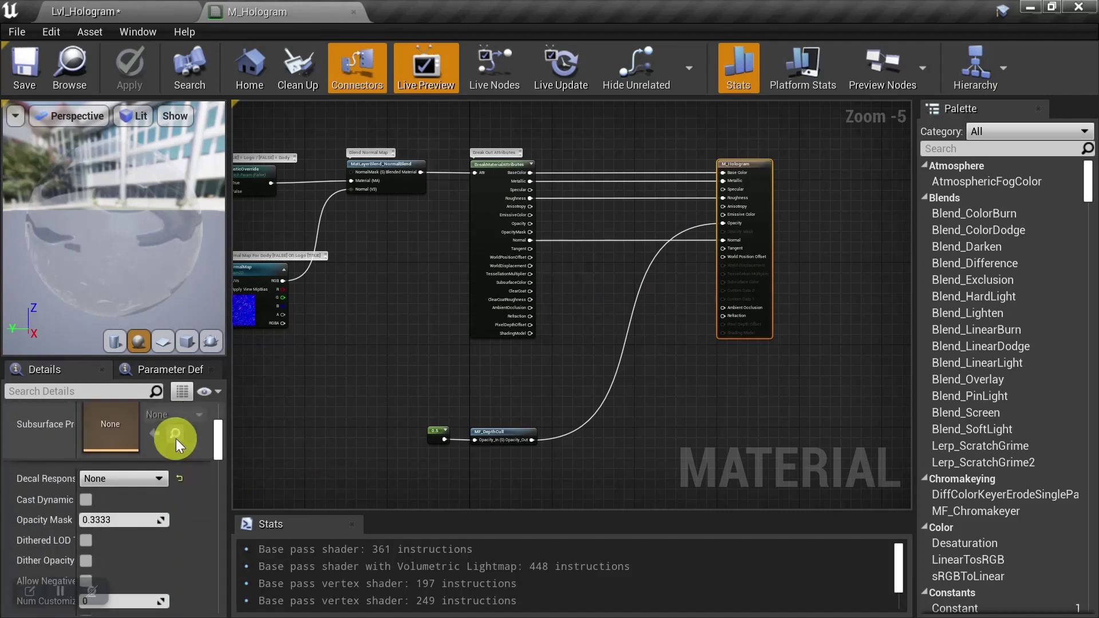
pyautogui.scroll(-5, 176, 439)
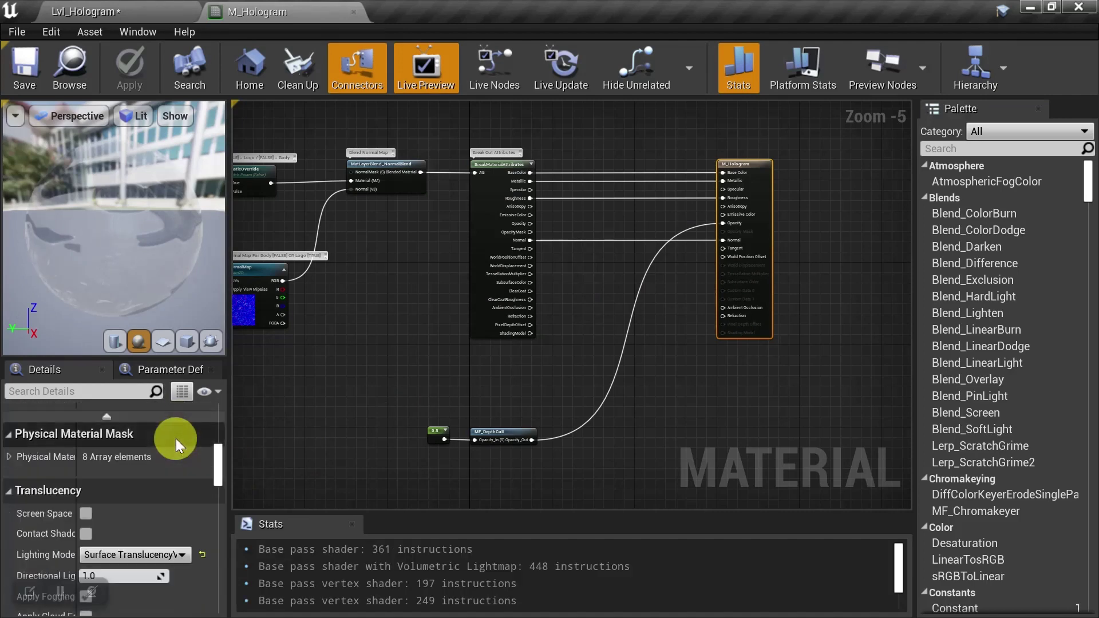
pyautogui.click(98, 554)
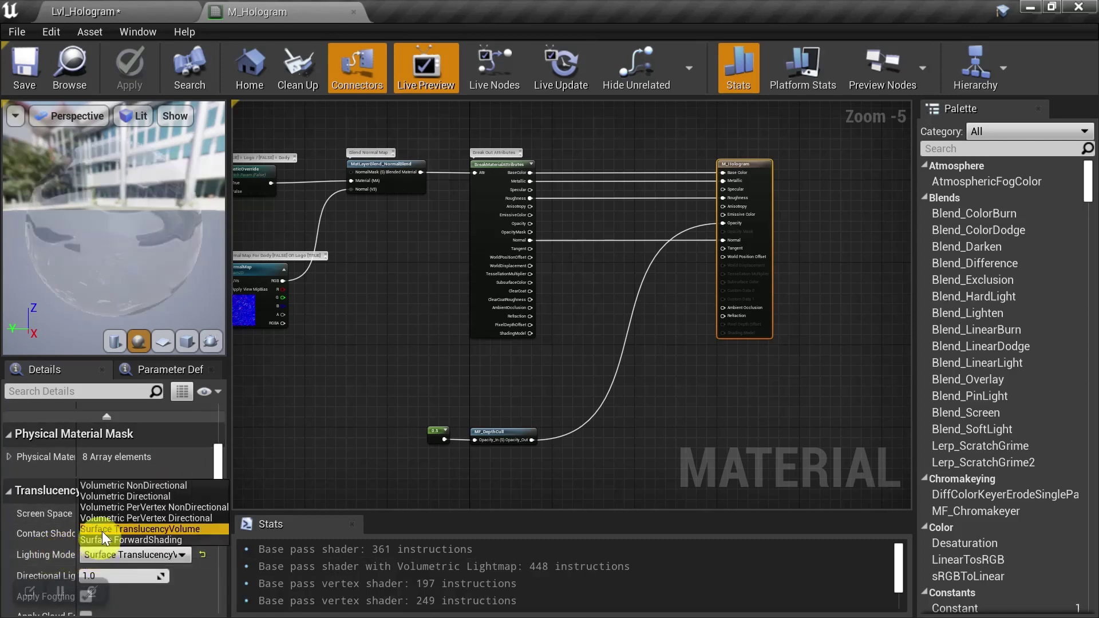
pyautogui.click(115, 486)
# Step: Set the M_Hologram material's shading model to Unlit
pyautogui.scroll(15, 143, 508)
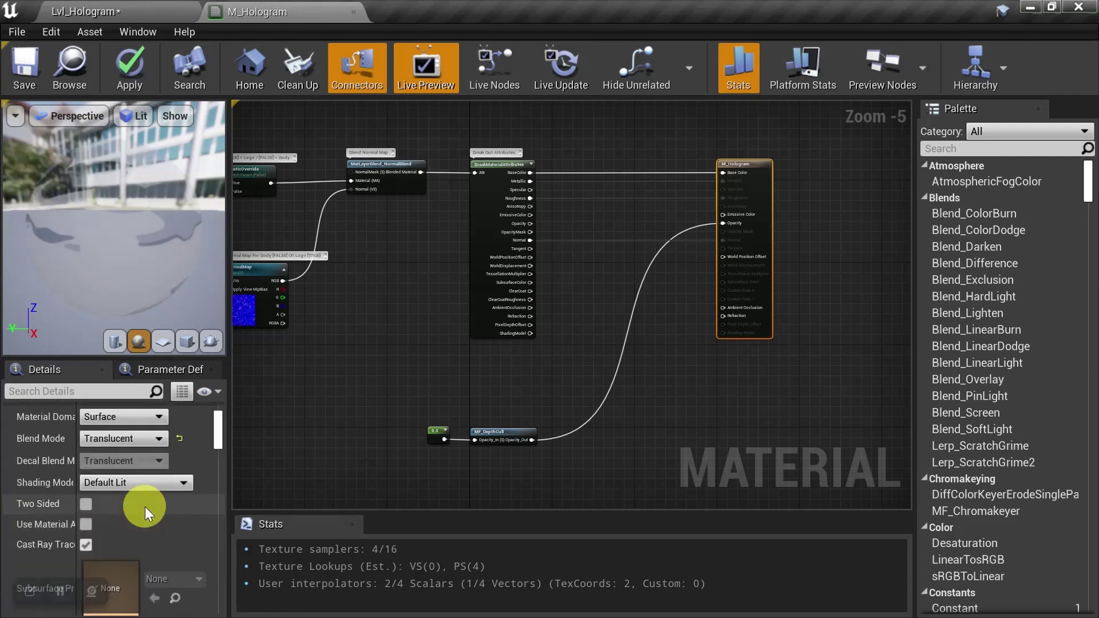
pyautogui.click(102, 483)
pyautogui.click(119, 338)
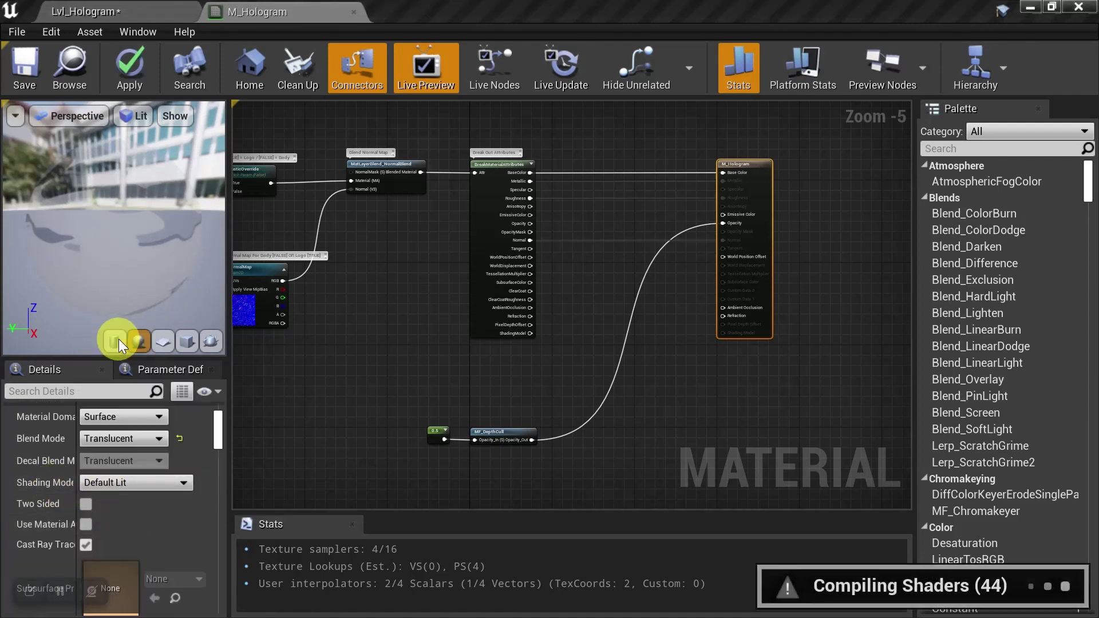
pyautogui.moveTo(606, 246); pyautogui.dragTo(543, 263, button='right')
pyautogui.scroll(4, 620, 252)
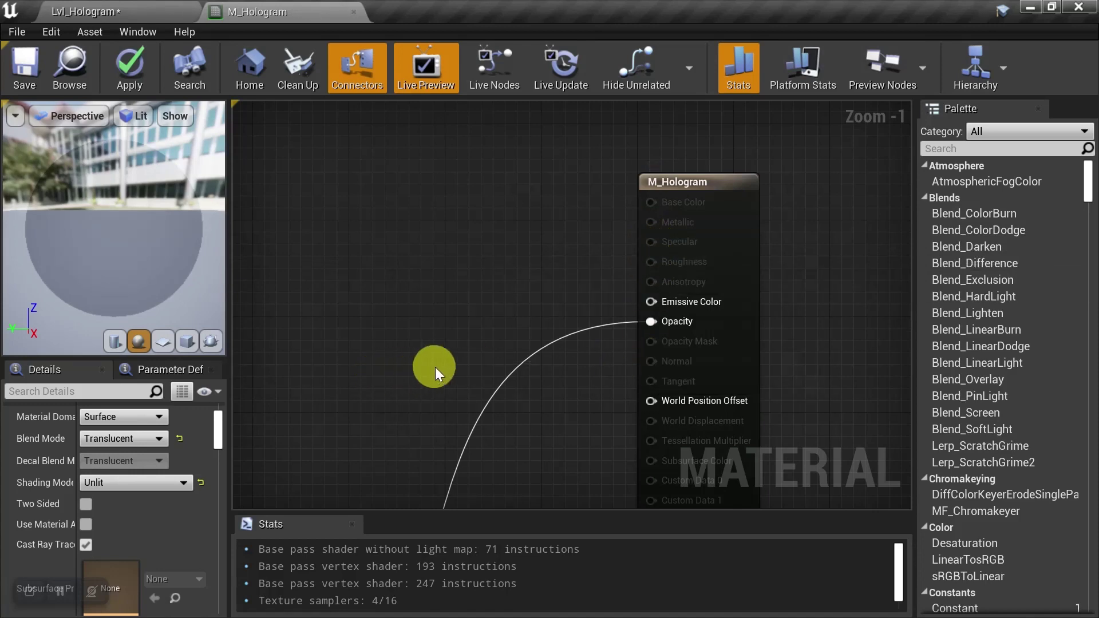
pyautogui.scroll(-5, 435, 367)
pyautogui.moveTo(400, 386); pyautogui.dragTo(637, 231, button='right')
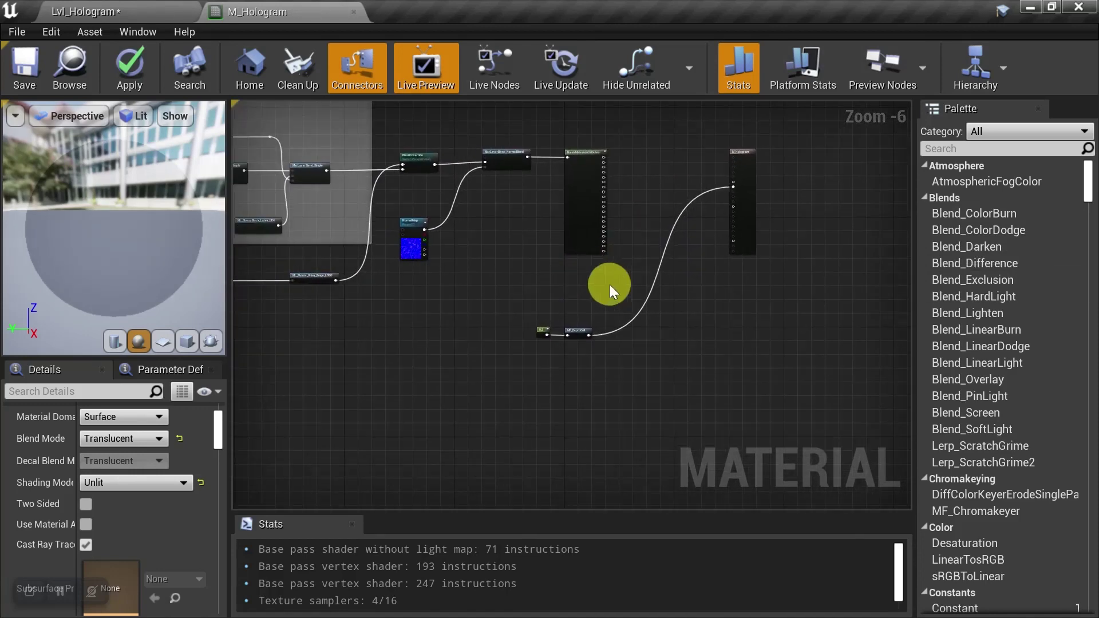
pyautogui.scroll(3, 564, 306)
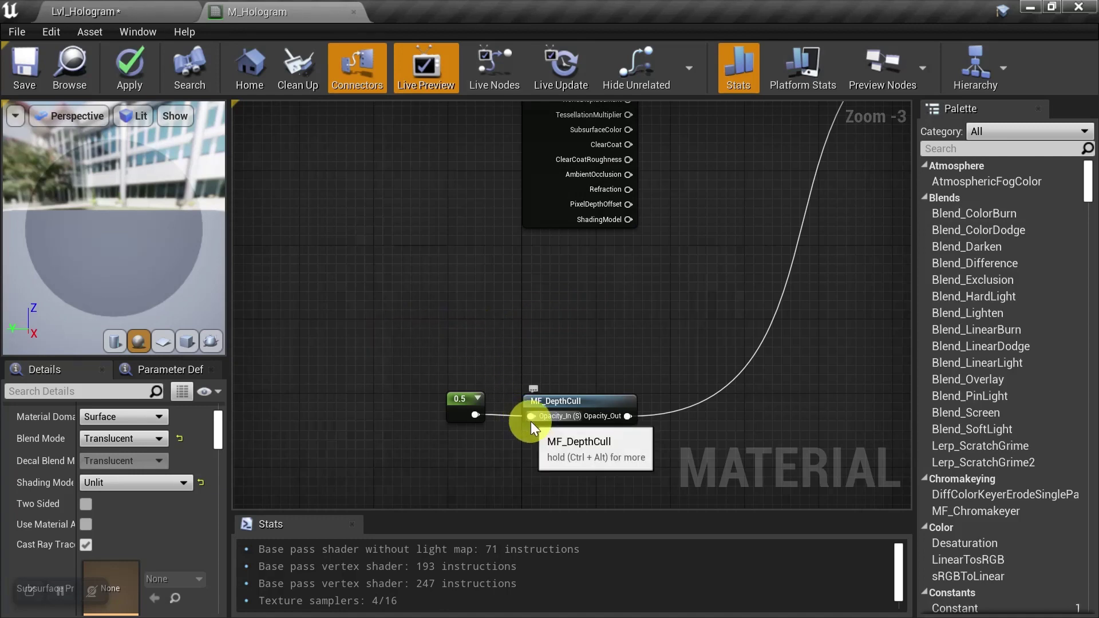
# Step: Create a material function named MF_Hologram in the Hologram folder
pyautogui.click(111, 9)
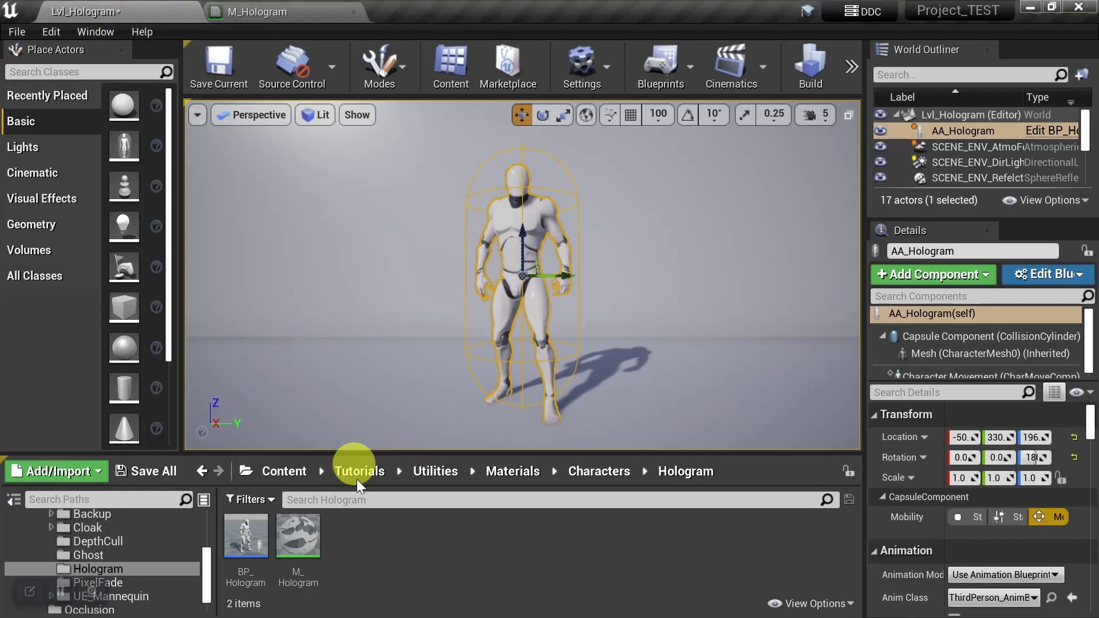
pyautogui.rightClick(367, 555)
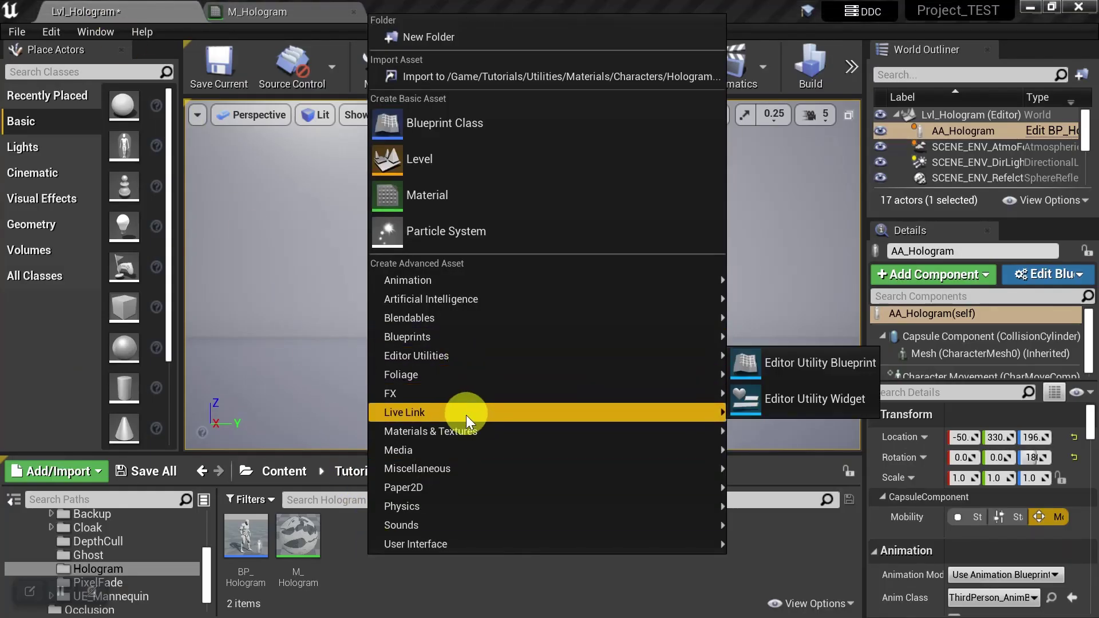
pyautogui.moveTo(466, 431)
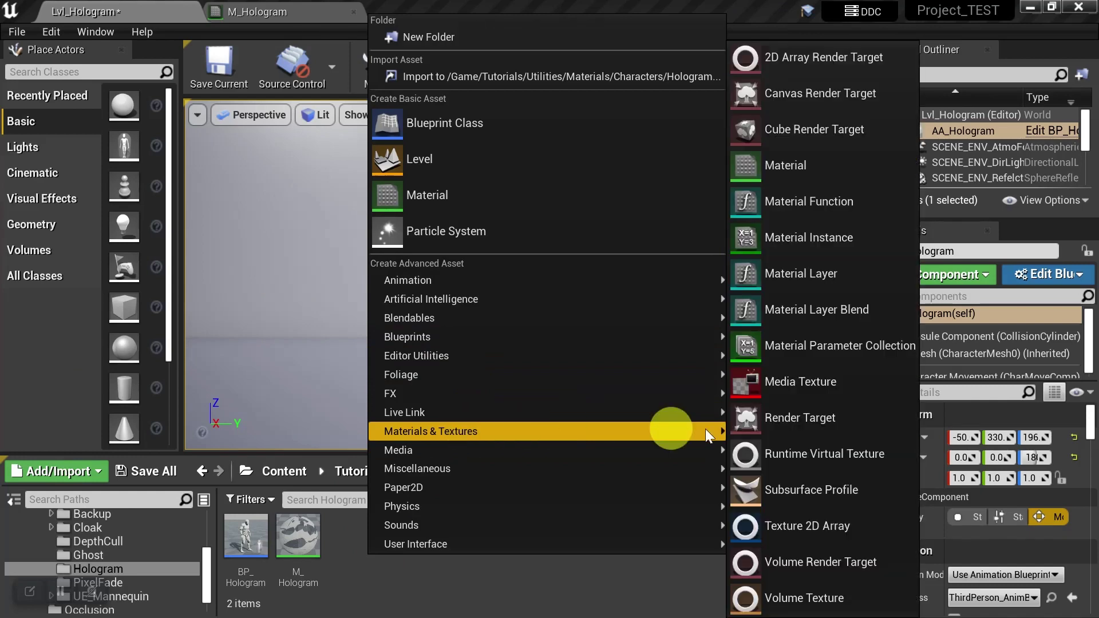
pyautogui.click(813, 210)
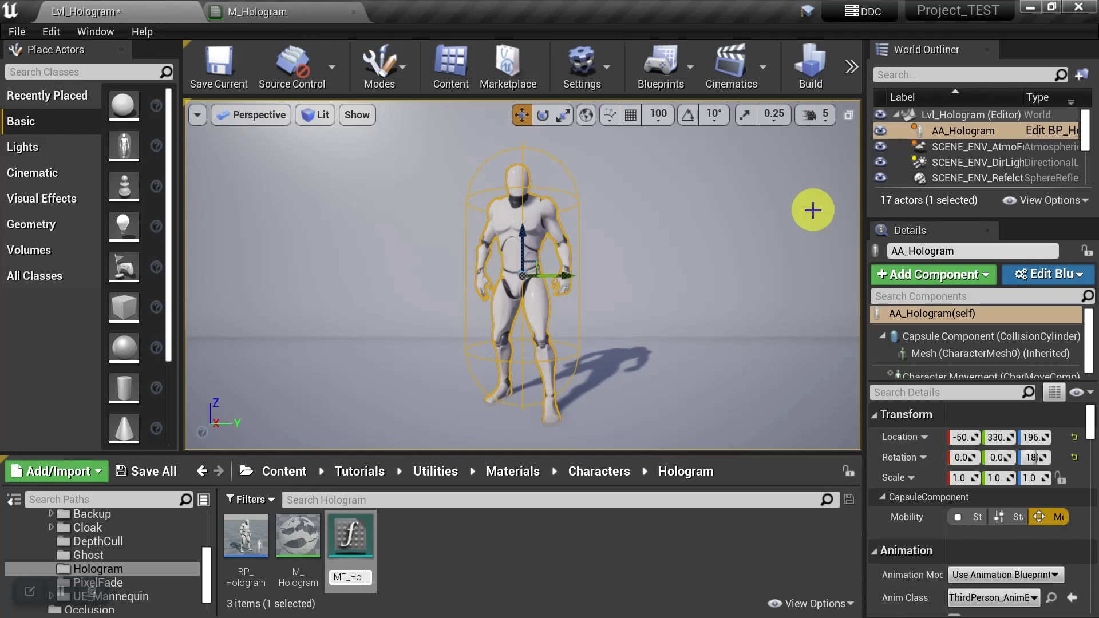
pyautogui.write('MF_Hologram')
pyautogui.press('Return')
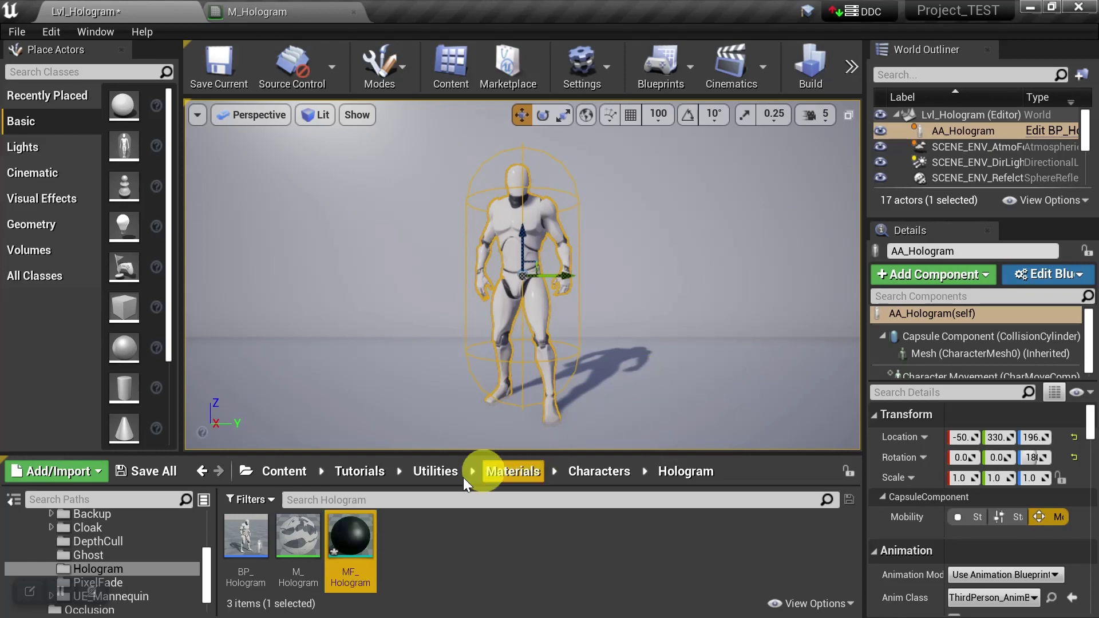
# Step: Open MF_Hologram and rename its output node as Emissive_Out
pyautogui.doubleClick(348, 534)
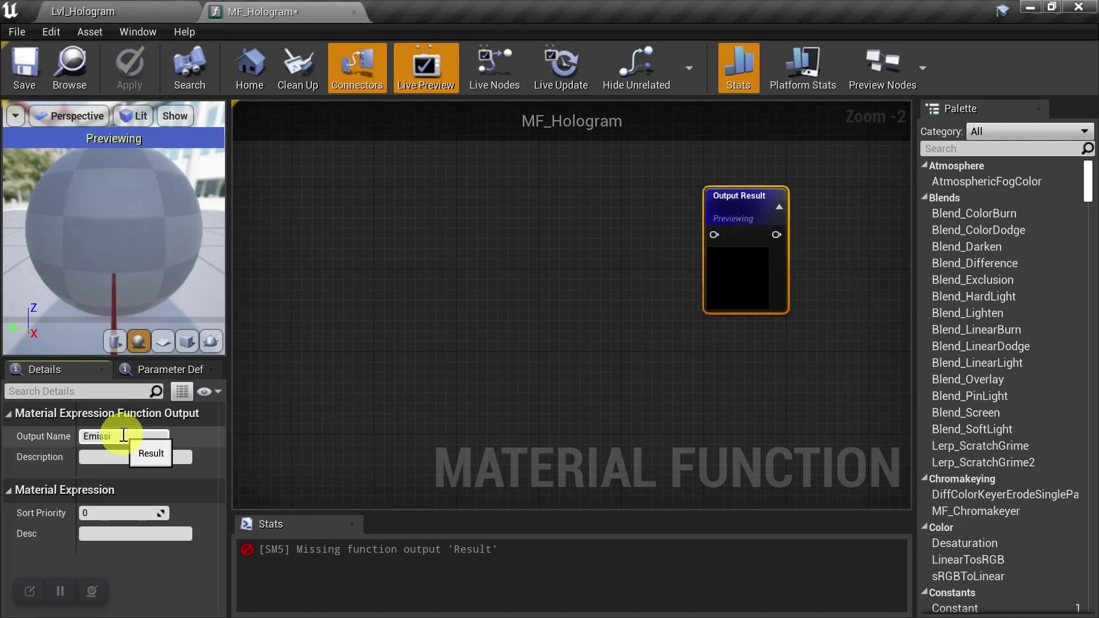
pyautogui.press('Return')
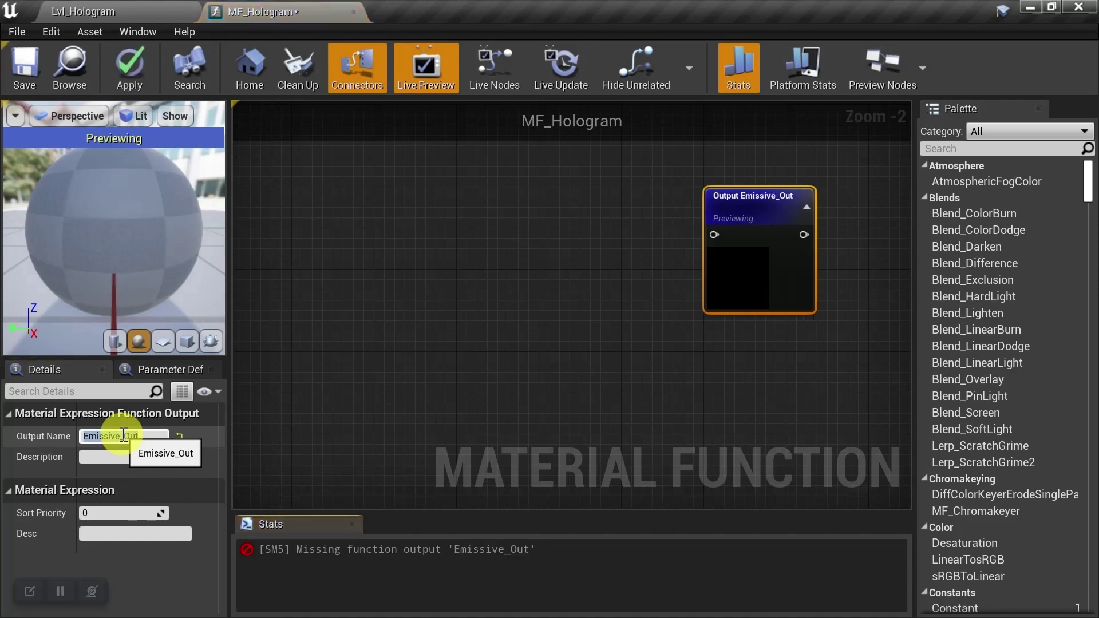
# Step: Duplicate the Emissive_Out output node, place the copy just below it and name it Opacity_Out
pyautogui.click(717, 206)
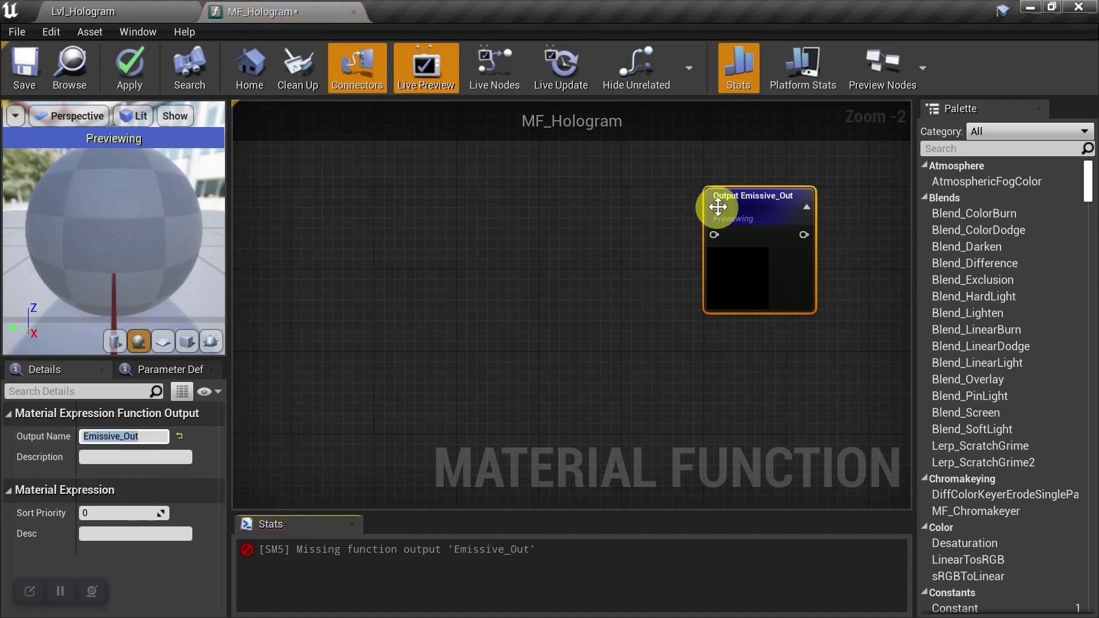
pyautogui.click(735, 309)
pyautogui.hotkey('ctrl', 'w')
pyautogui.moveTo(733, 334); pyautogui.dragTo(744, 249, button='right')
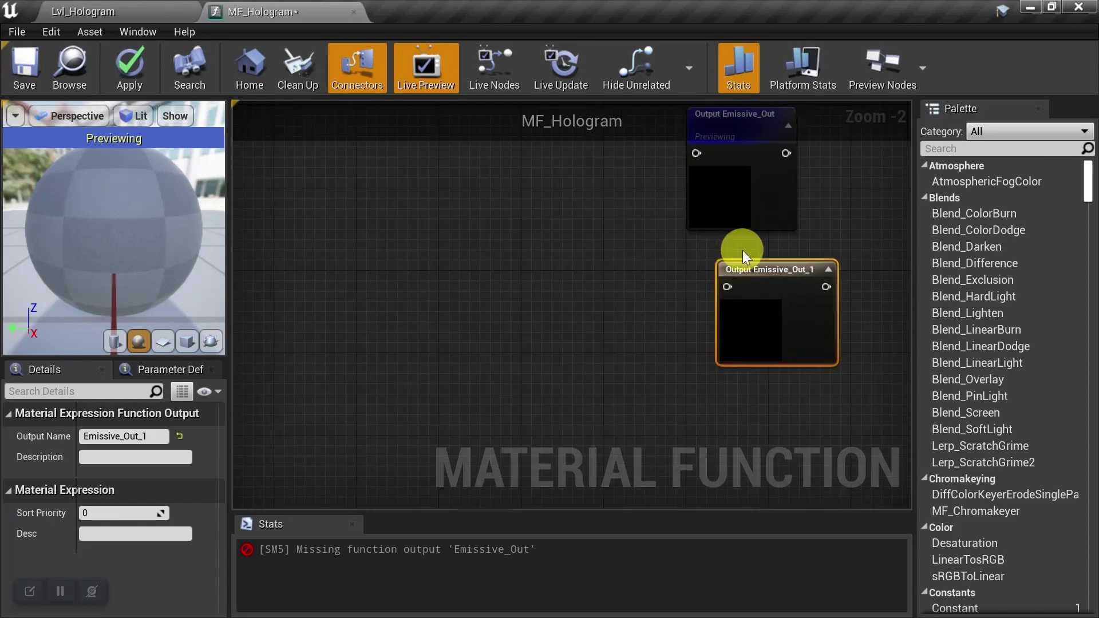
pyautogui.moveTo(743, 257); pyautogui.dragTo(718, 281)
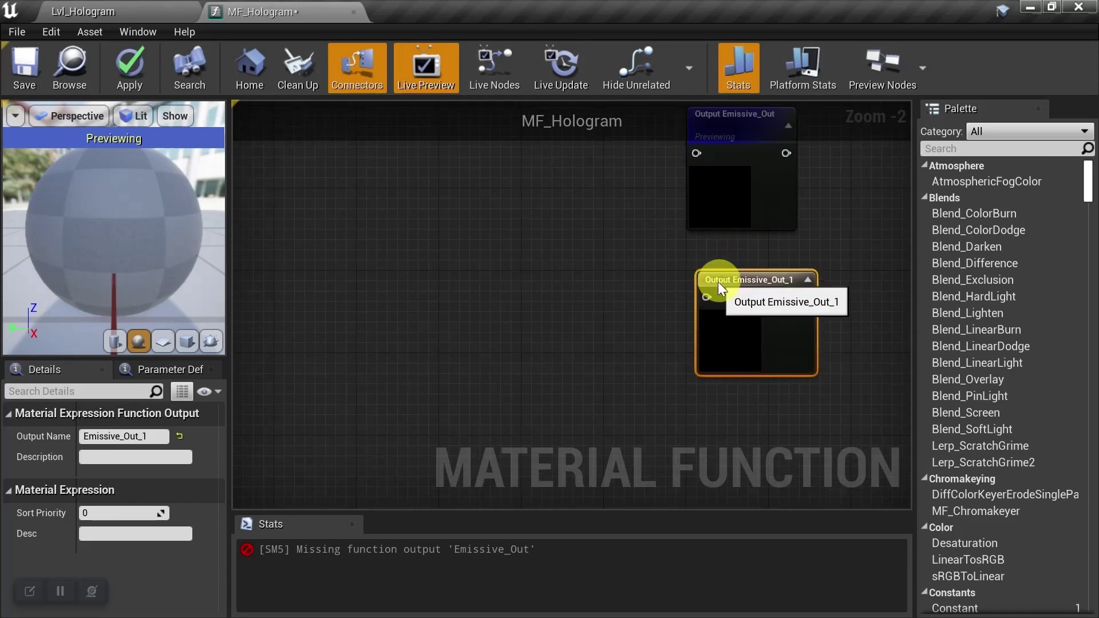
pyautogui.click(148, 438)
pyautogui.write('Opacity_Out')
pyautogui.press('Return')
# Step: Add a FunctionInput node in empty graph space to the left of the output nodes and name it Color_In
pyautogui.click(380, 206)
pyautogui.scroll(-2, 380, 206)
pyautogui.moveTo(380, 207); pyautogui.dragTo(672, 238, button='right')
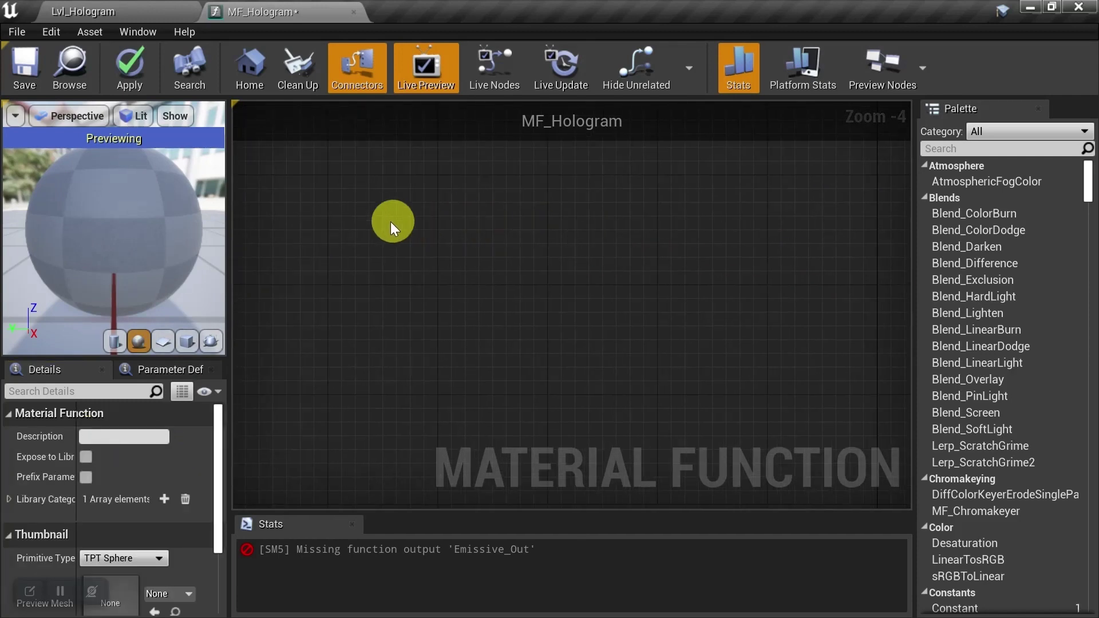
pyautogui.rightClick(391, 222)
pyautogui.write('Input')
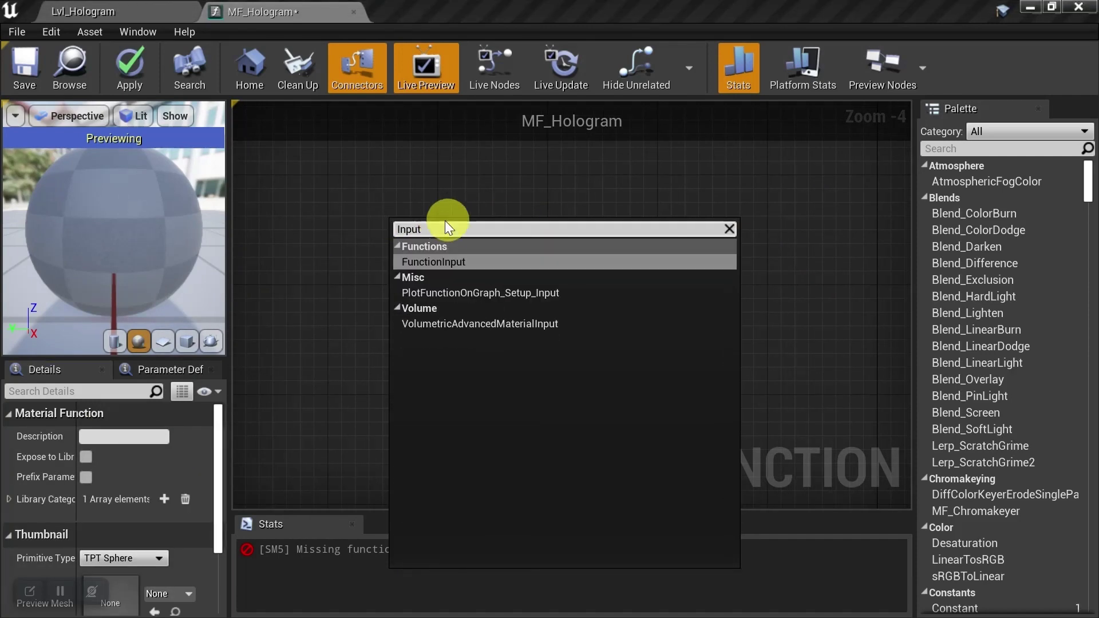
pyautogui.click(447, 261)
pyautogui.moveTo(419, 227); pyautogui.dragTo(348, 185)
pyautogui.click(143, 436)
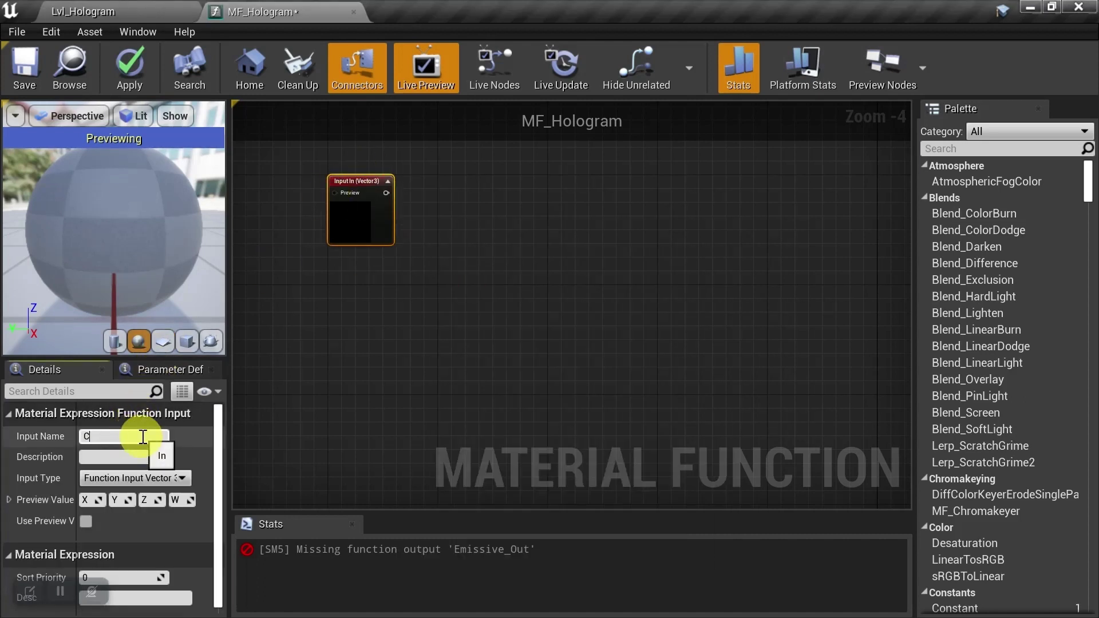
pyautogui.write('Color_In')
pyautogui.press('Return')
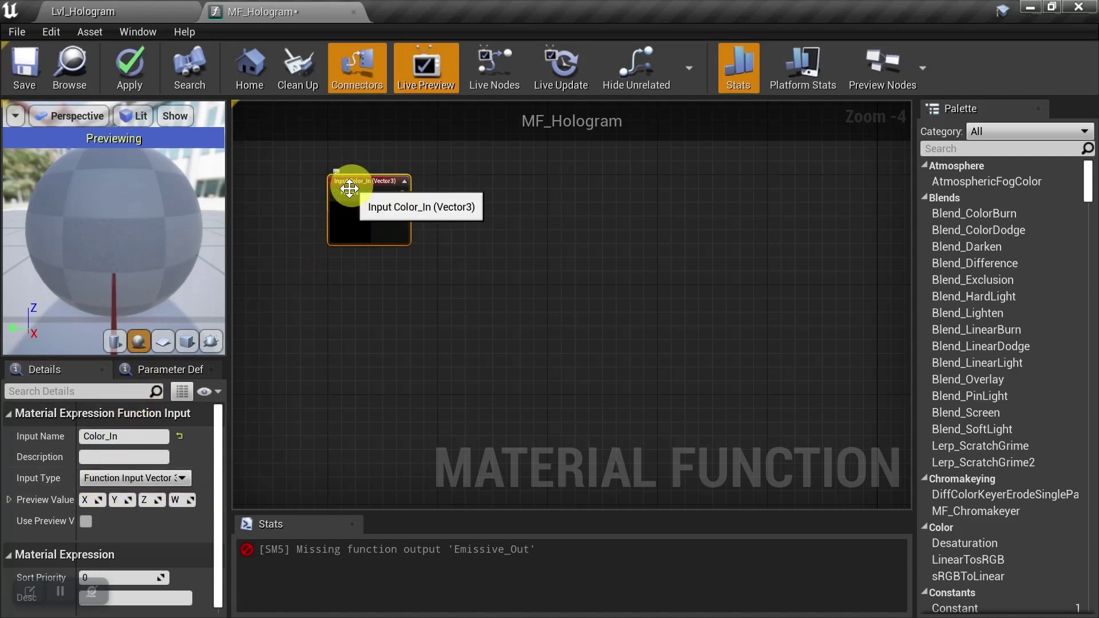
# Step: Duplicate the Color_In input node, place the copy just below it and name it Normal_In
pyautogui.hotkey('ctrl', 'w')
pyautogui.scroll(1, 353, 298)
pyautogui.moveTo(365, 310); pyautogui.dragTo(357, 297)
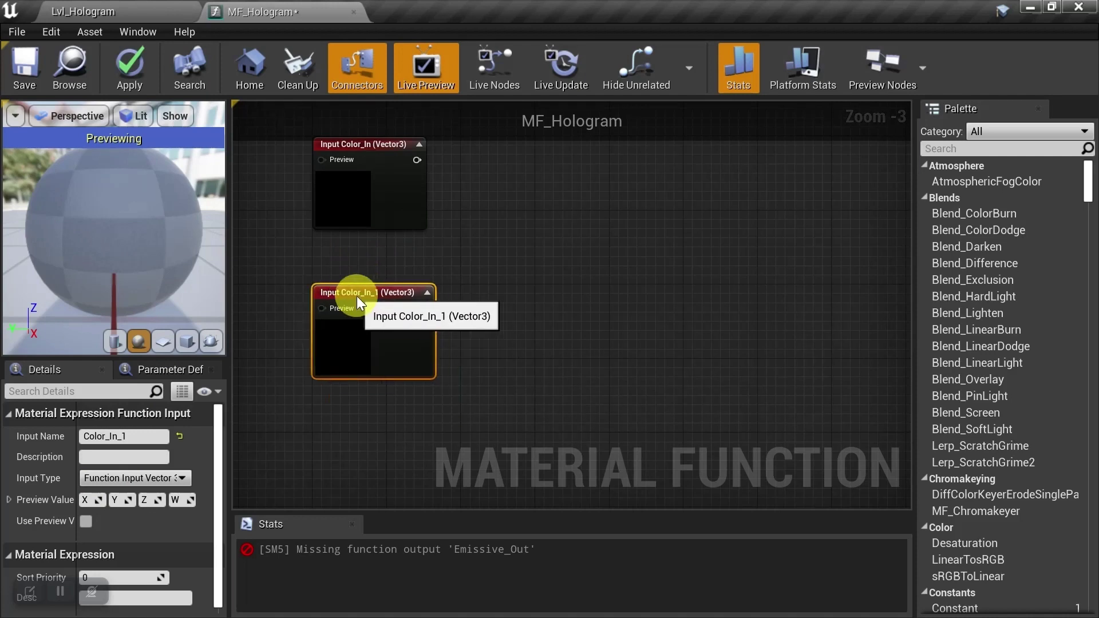
pyautogui.click(130, 438)
pyautogui.write('Normal_In')
pyautogui.press('Return')
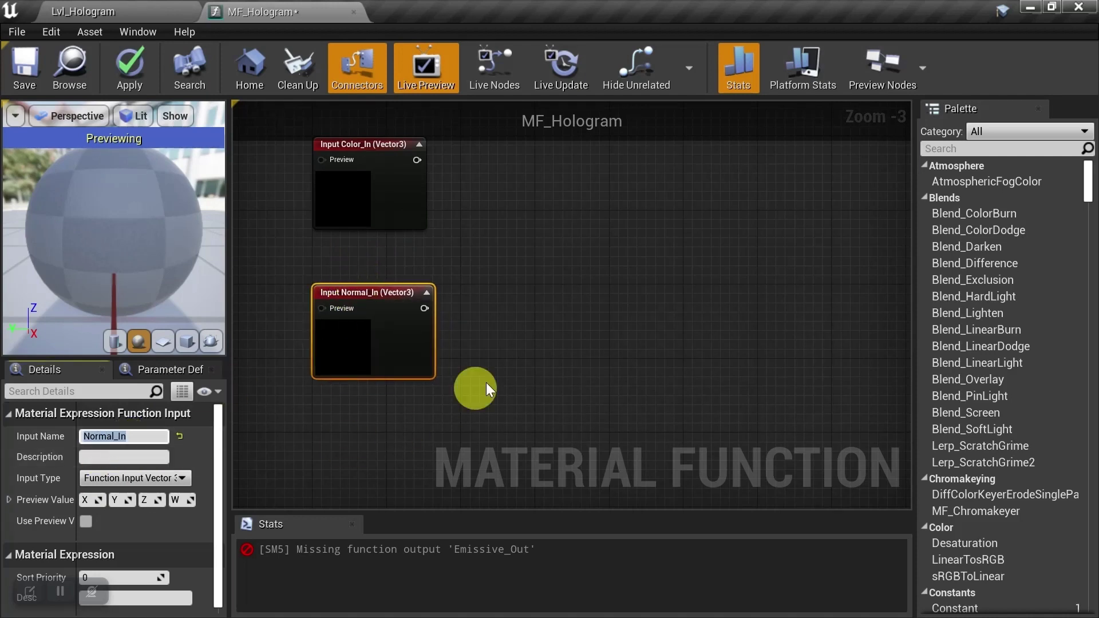
# Step: Add a Transform vector node fed by the Normal_In output and align it to the right of that input
pyautogui.click(538, 310)
pyautogui.moveTo(546, 308); pyautogui.dragTo(502, 296, button='right')
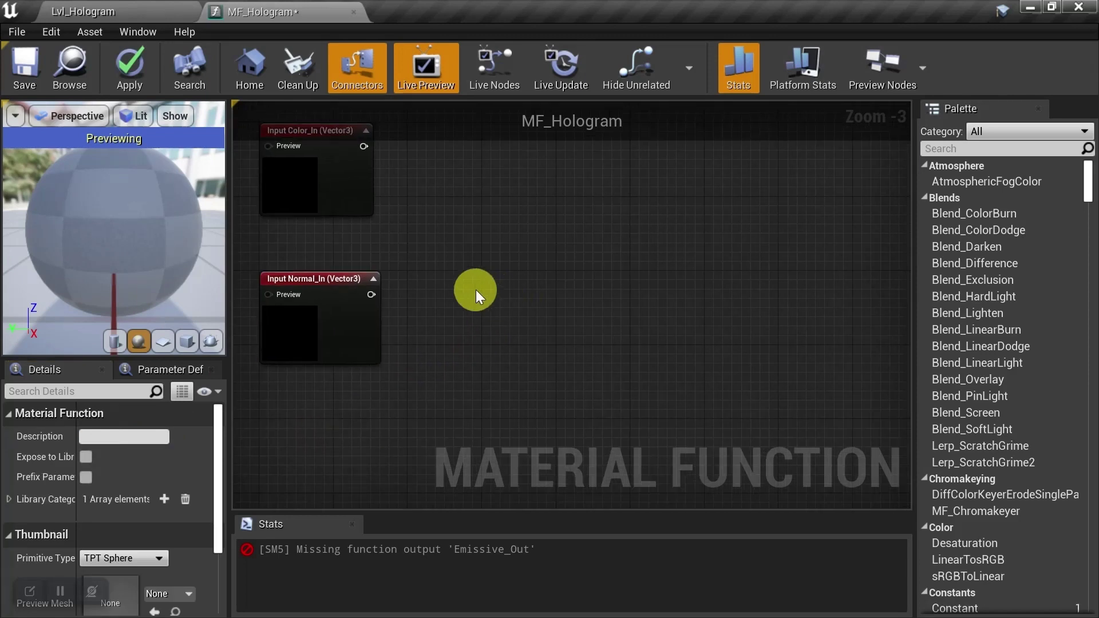
pyautogui.moveTo(371, 294); pyautogui.dragTo(485, 294)
pyautogui.write('transform')
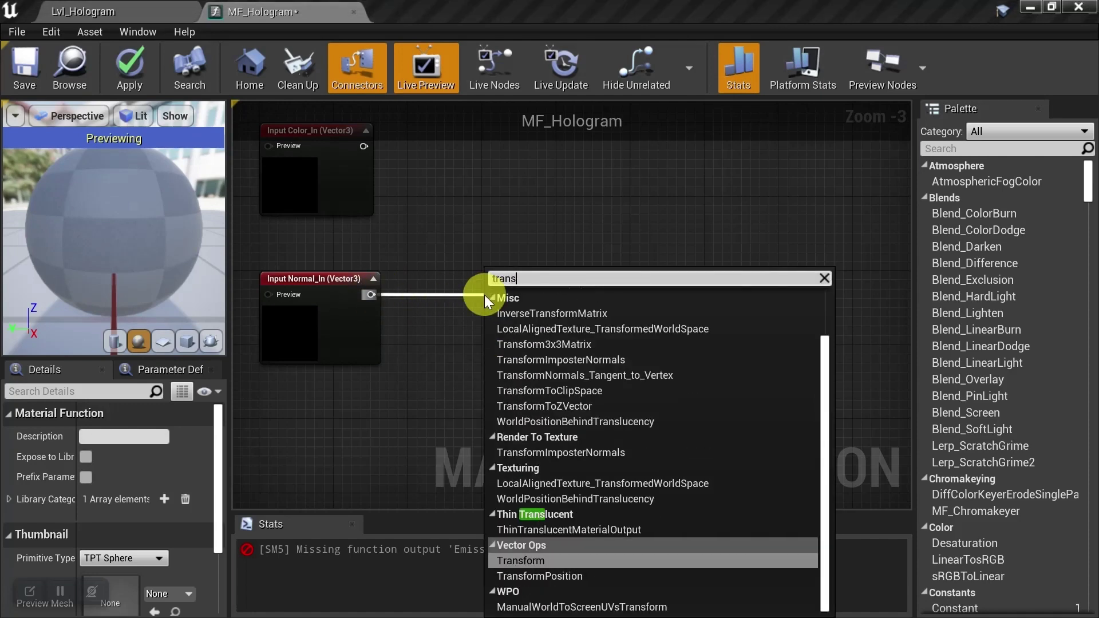
pyautogui.click(524, 560)
pyautogui.moveTo(513, 300); pyautogui.dragTo(532, 275)
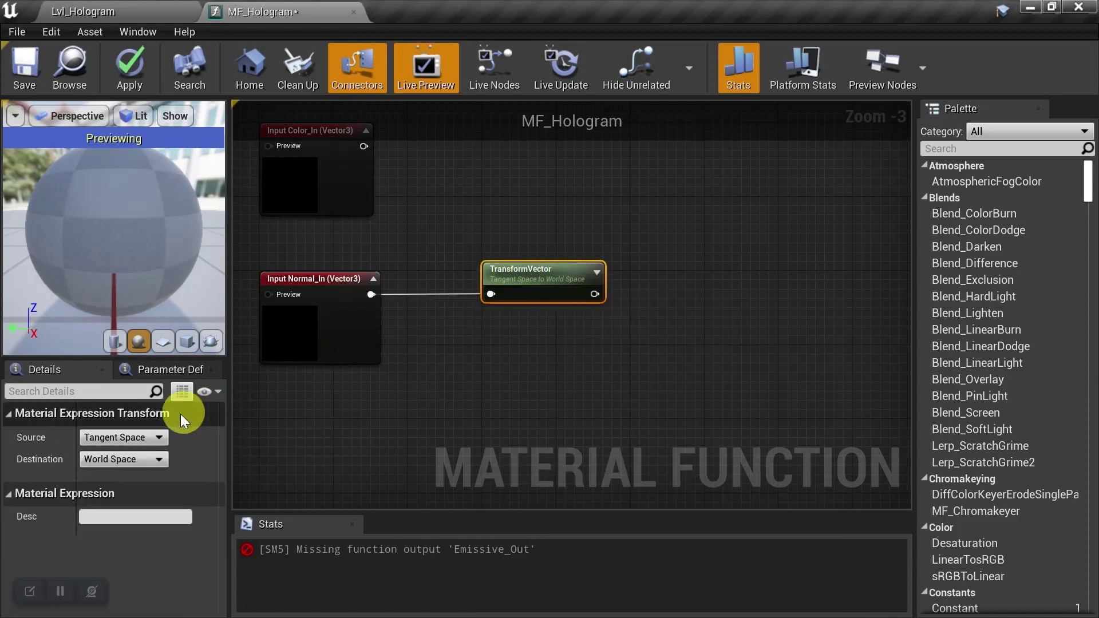
# Step: Add a Fresnel node to the right of TransformVector and connect the TransformVector output to its Normal input
pyautogui.moveTo(523, 413); pyautogui.dragTo(439, 409, button='right')
pyautogui.click(482, 375)
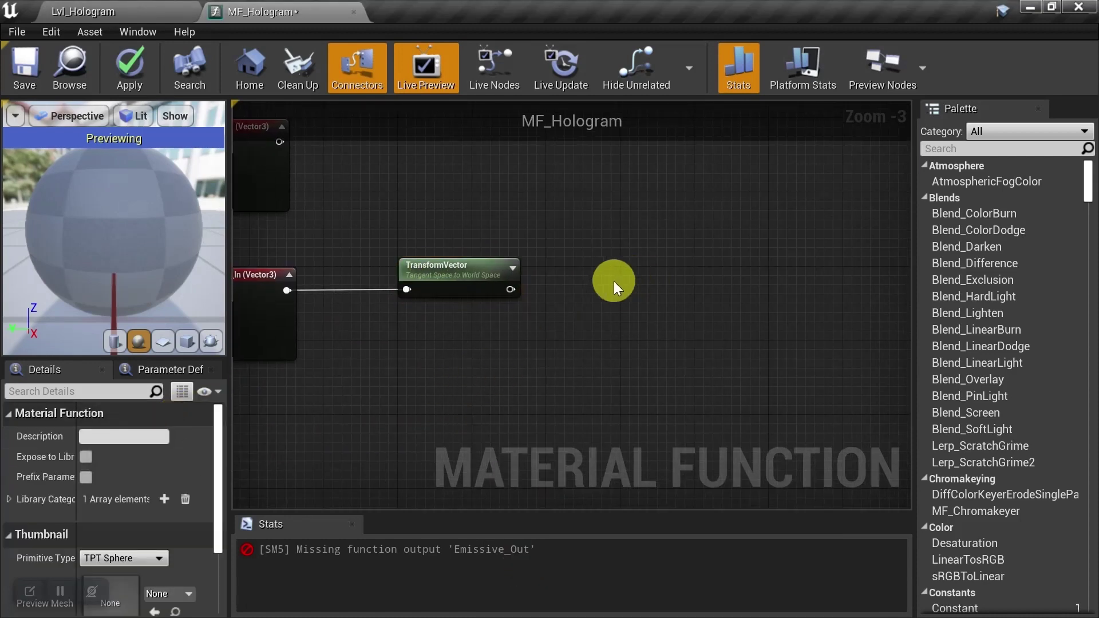
pyautogui.rightClick(614, 280)
pyautogui.write('fresnel')
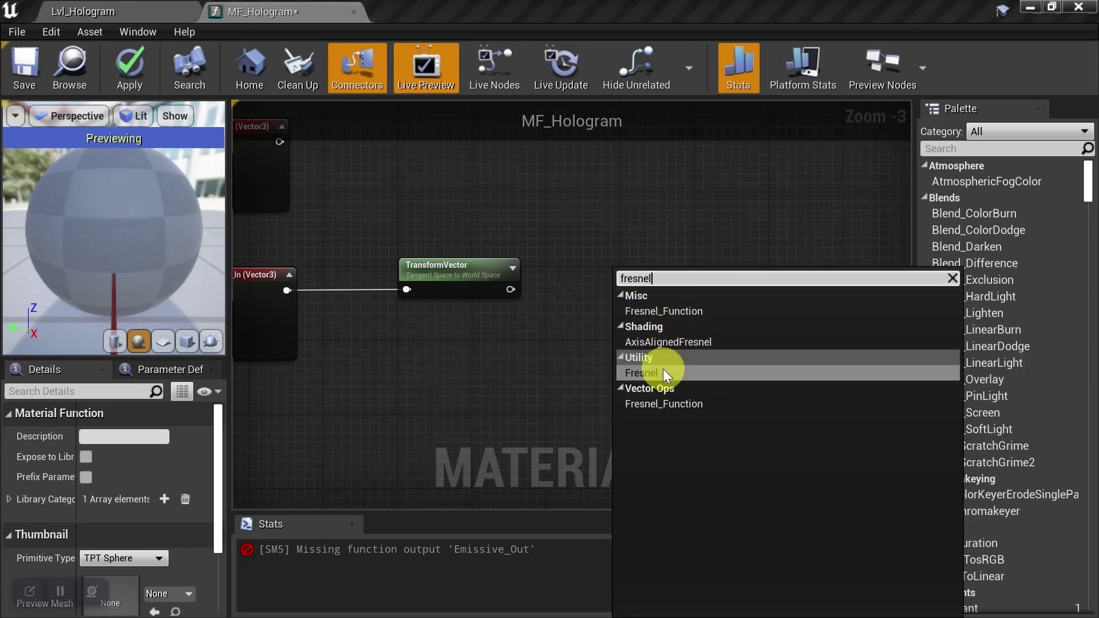
pyautogui.click(658, 373)
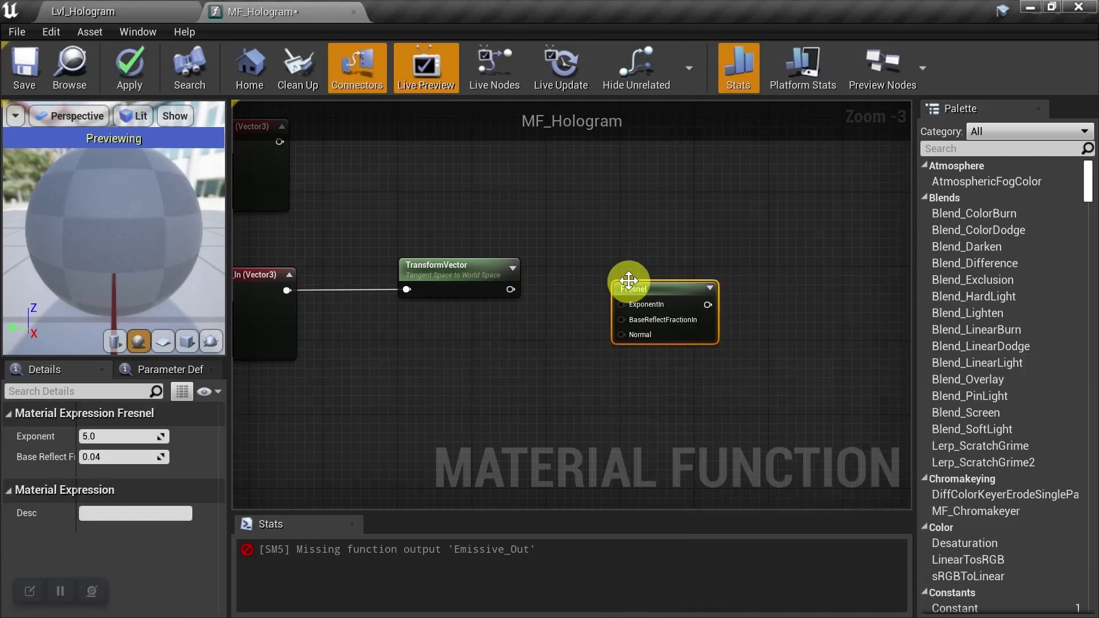
pyautogui.moveTo(633, 283); pyautogui.dragTo(643, 246)
pyautogui.moveTo(509, 289); pyautogui.dragTo(630, 292)
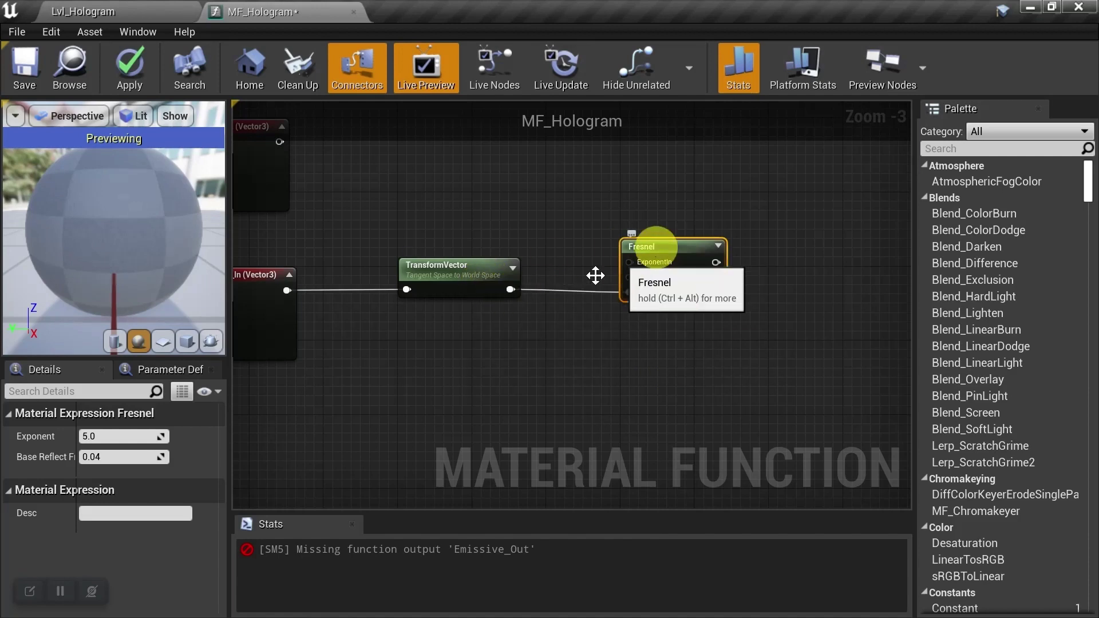
# Step: Set the Fresnel node's Exponent to 1.75 and its Base Reflect Fraction to 0.25
pyautogui.click(139, 437)
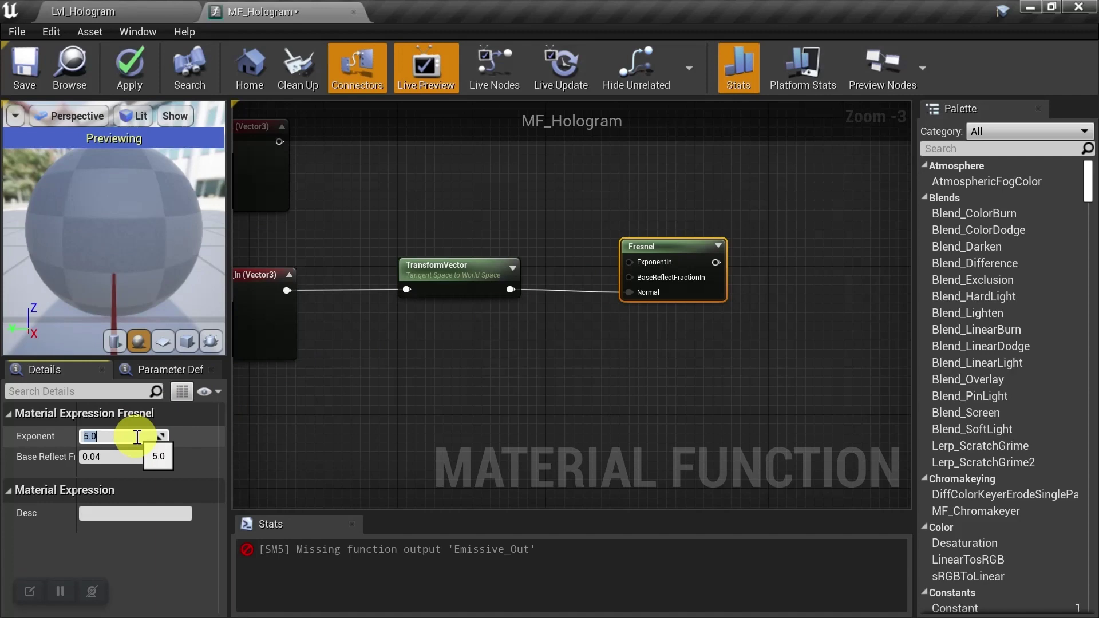
pyautogui.press('Tab')
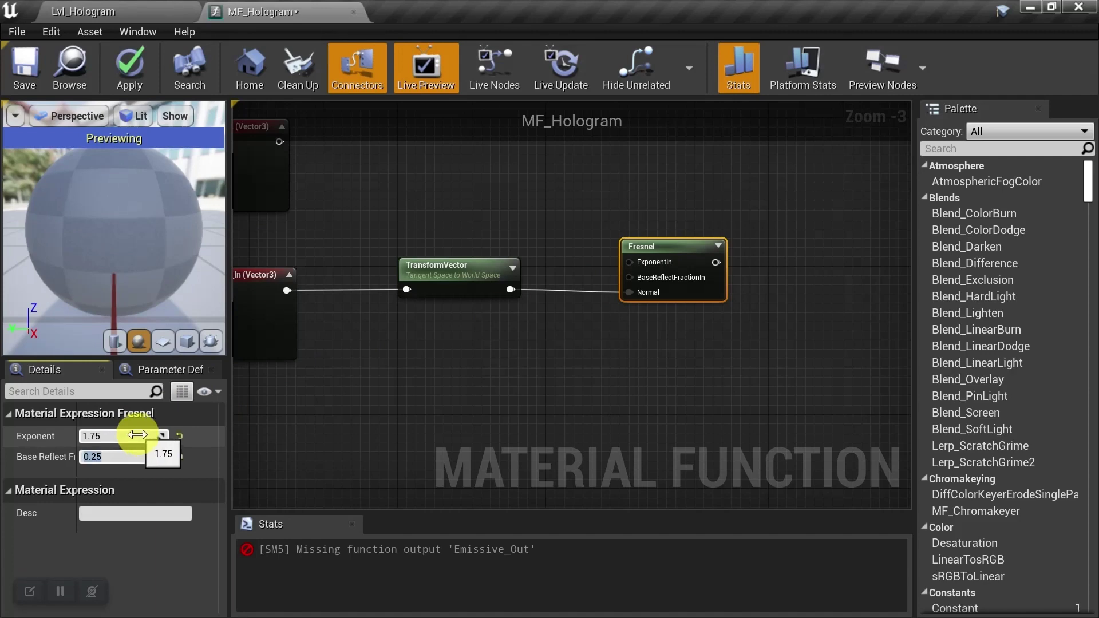
pyautogui.click(624, 319)
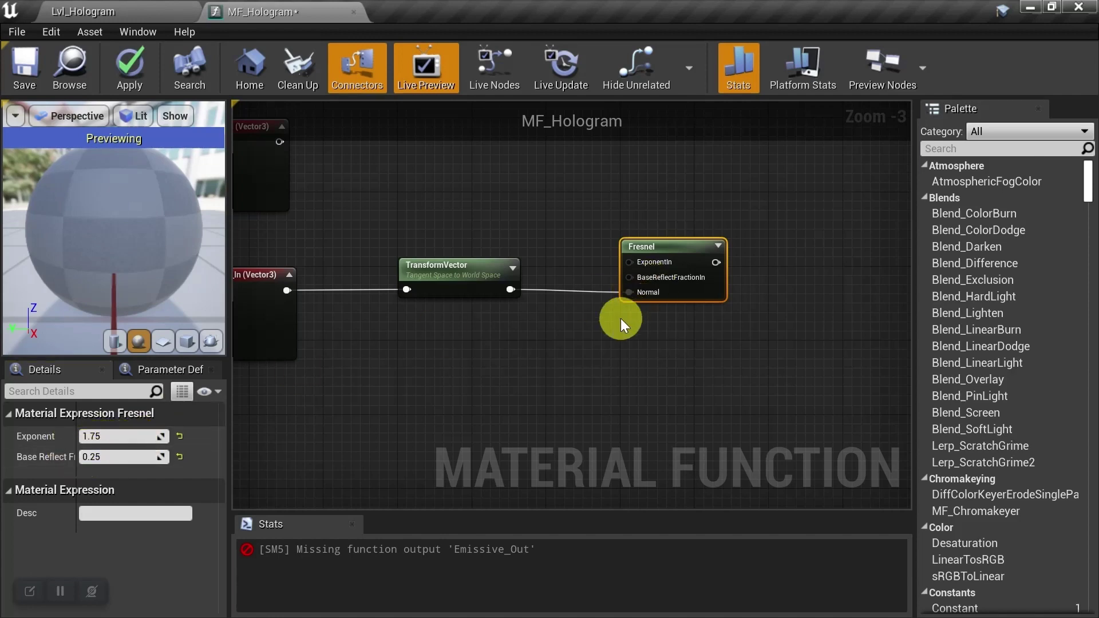
# Step: Group the TransformVector and Fresnel nodes in a comment box titled Normal Map
pyautogui.moveTo(361, 197); pyautogui.dragTo(708, 304)
pyautogui.press('c')
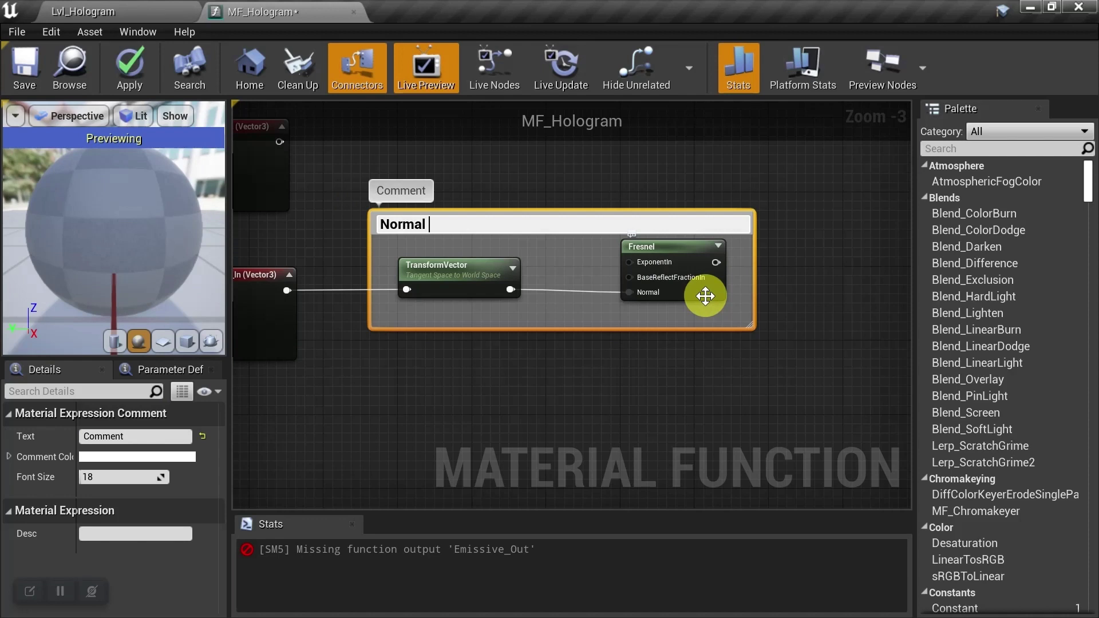
pyautogui.press('Return')
pyautogui.click(658, 404)
pyautogui.scroll(-1, 636, 401)
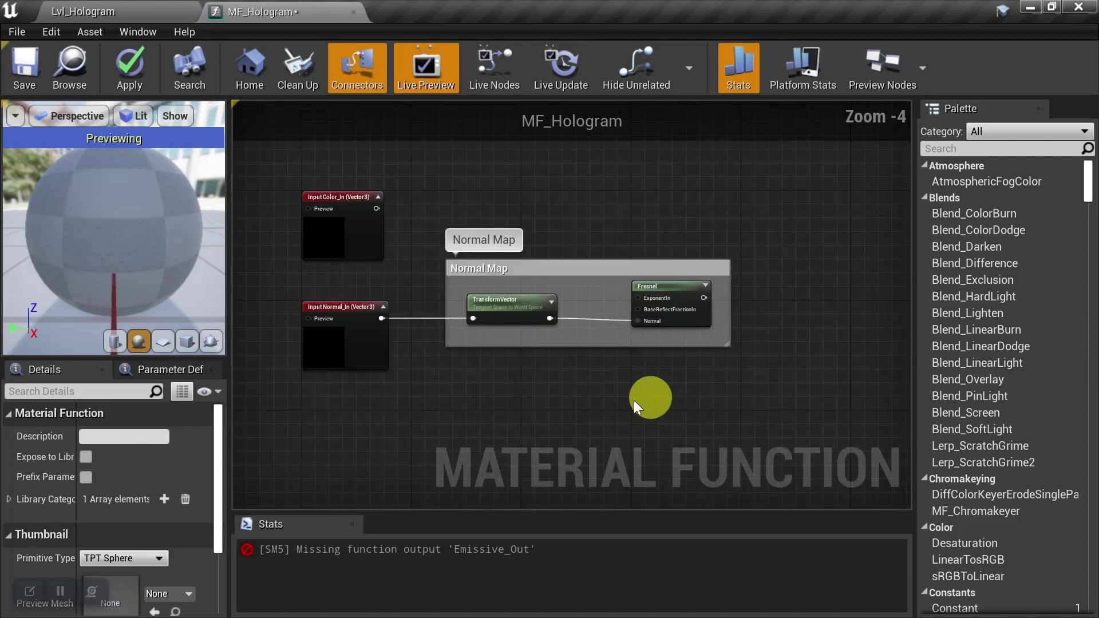
# Step: Add a Texture Sample node below the Normal Map comment box, underneath the Fresnel node
pyautogui.scroll(1, 616, 312)
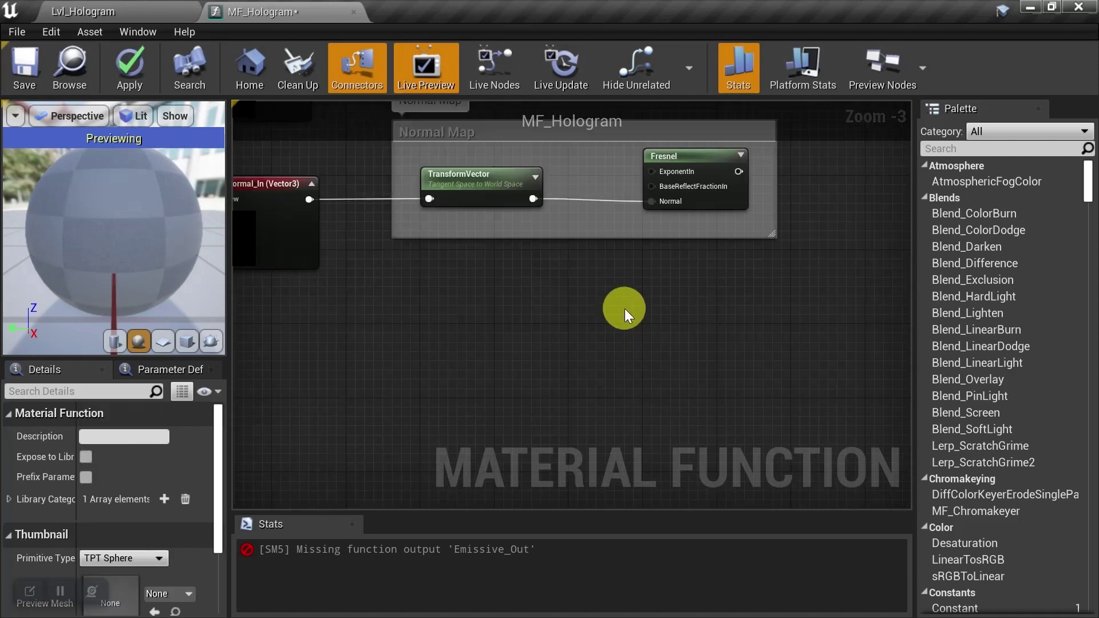
pyautogui.rightClick(658, 325)
pyautogui.write('t')
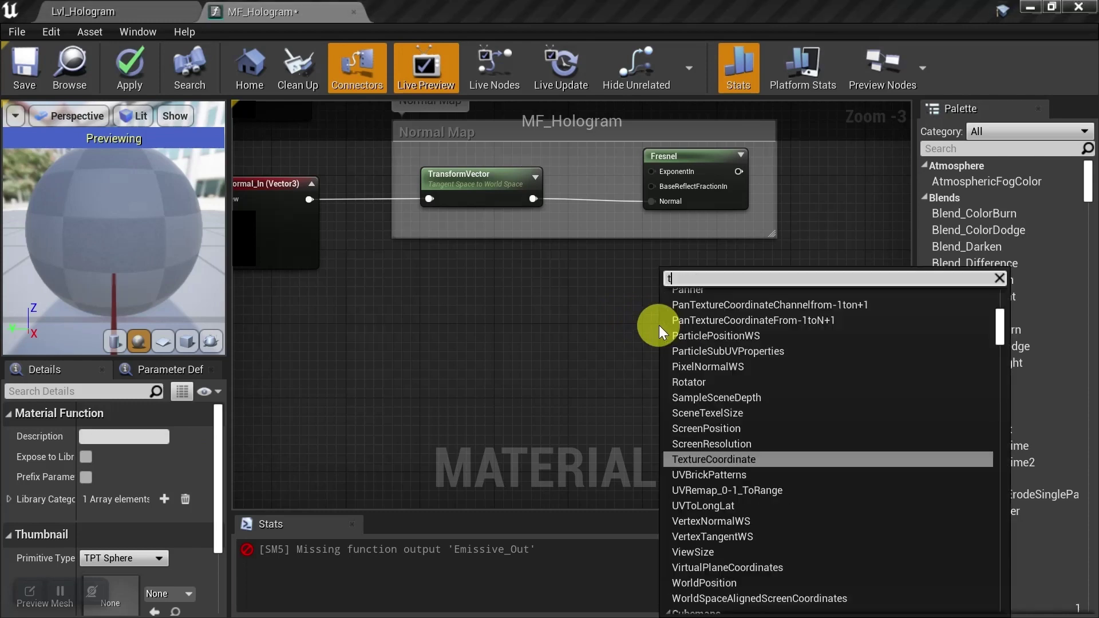
pyautogui.write('exture')
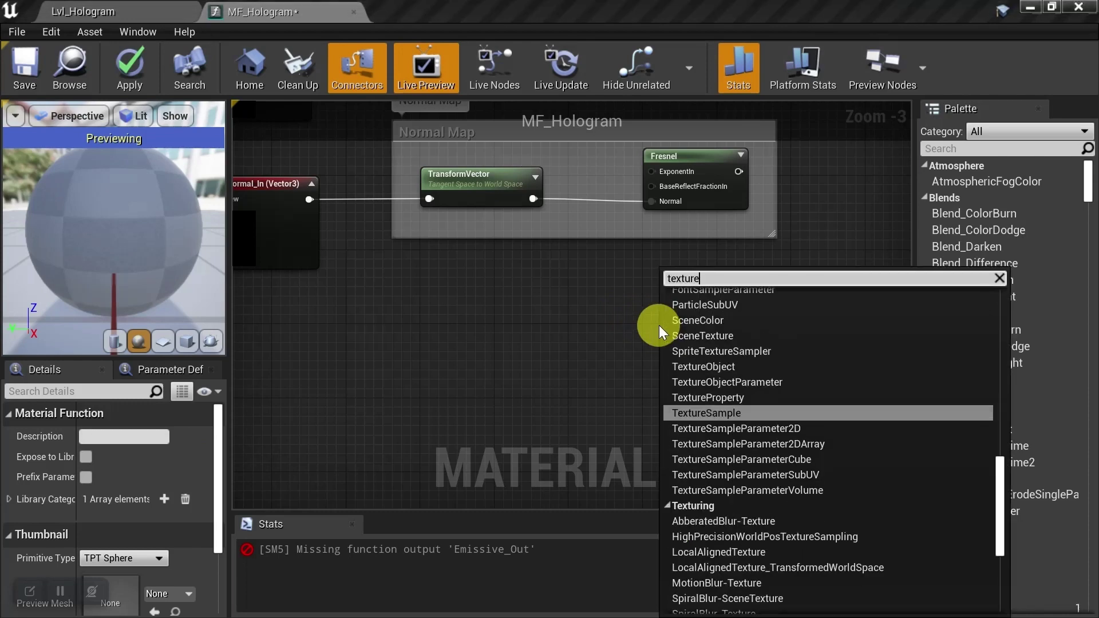
pyautogui.write('sample')
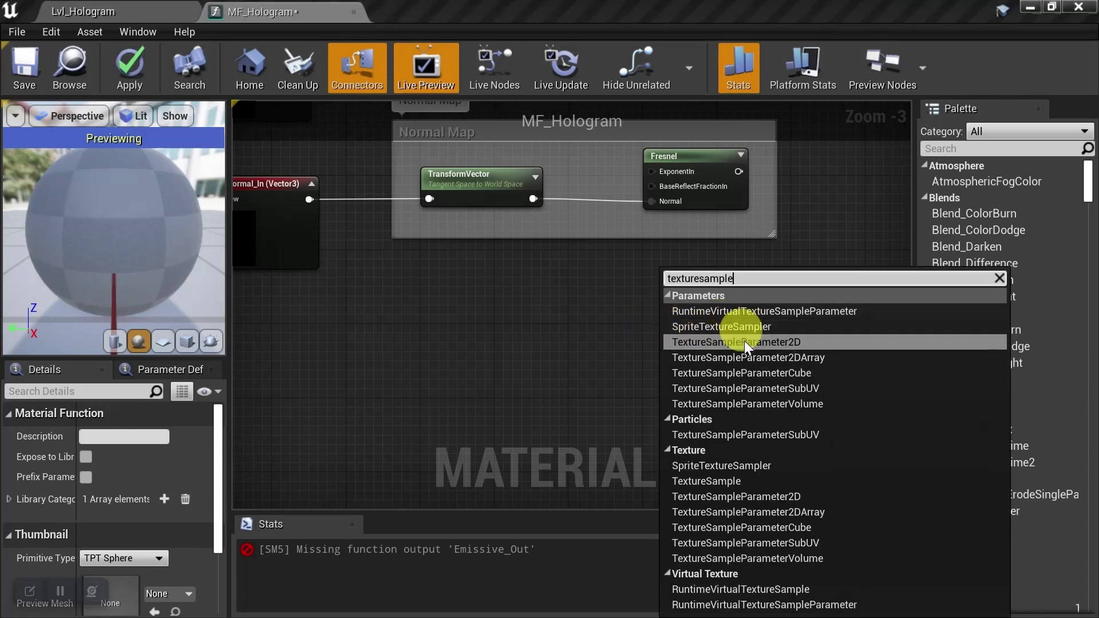
pyautogui.click(734, 476)
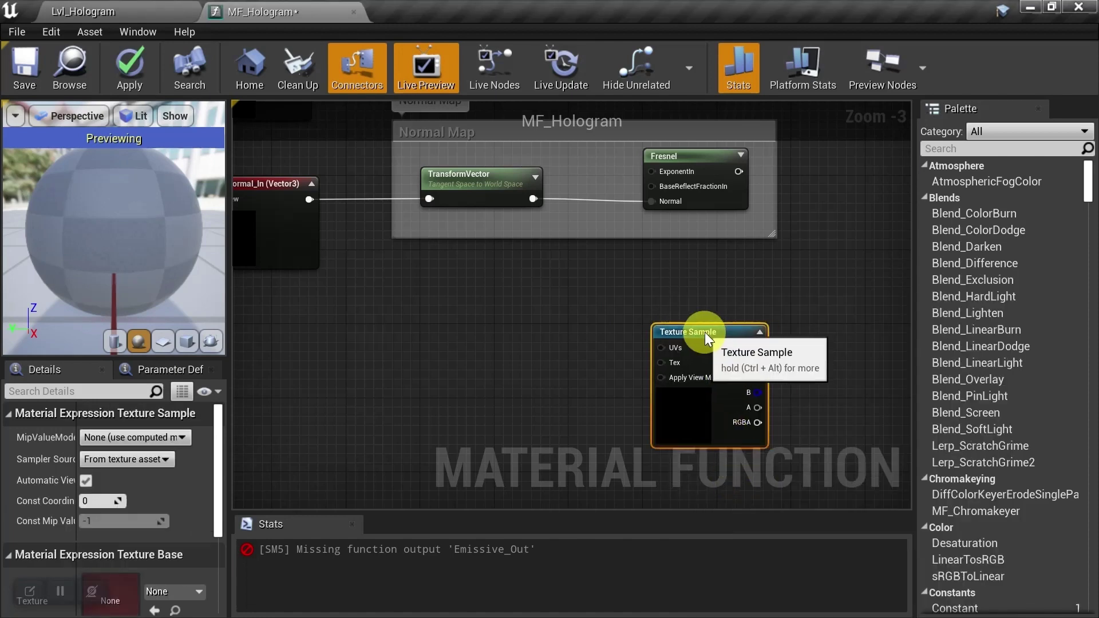
# Step: Assign the second T_Perlin_Noise_M texture to the Texture Sample node
pyautogui.scroll(-3, 191, 558)
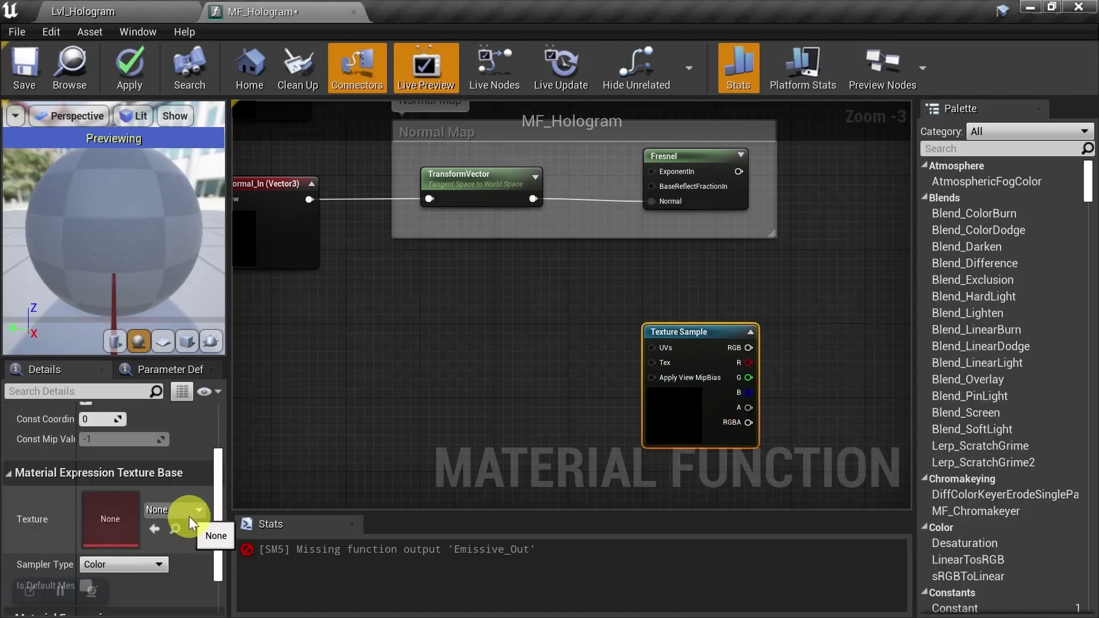
pyautogui.click(181, 512)
pyautogui.write('perlin')
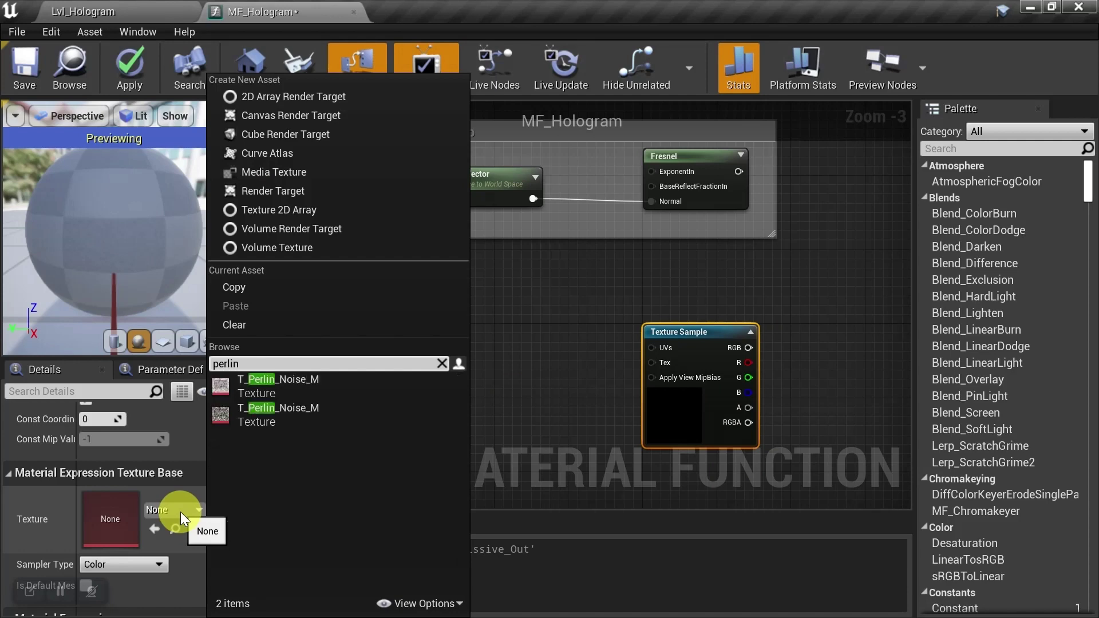
pyautogui.click(291, 435)
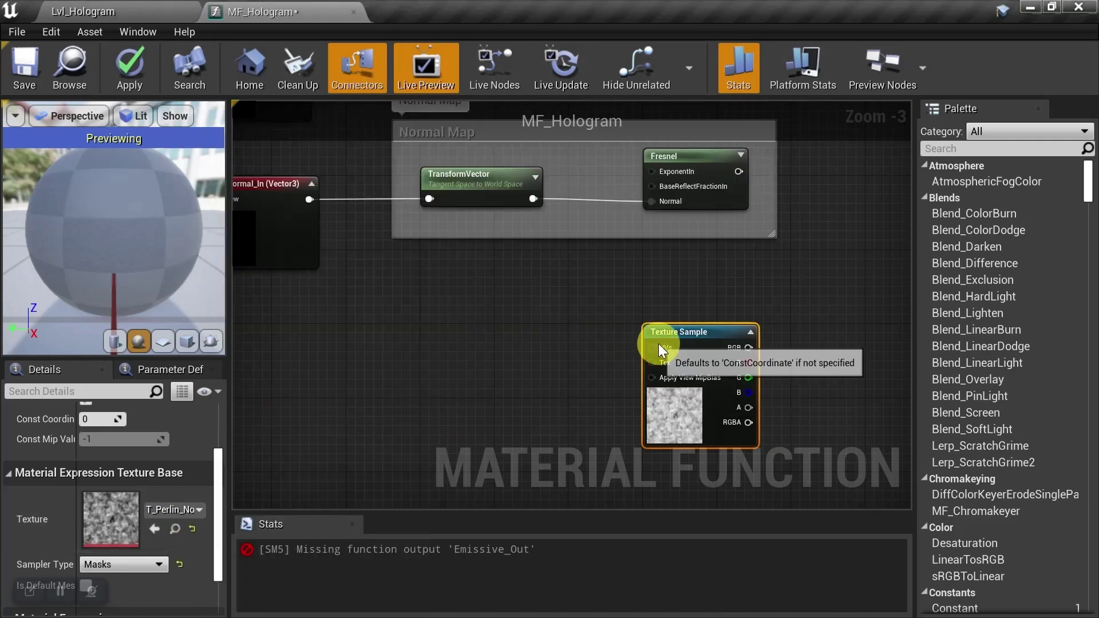
# Step: Add a TextureCoordinate node feeding the Texture Sample's UVs input and set its U and V tiling, with UTiling at 100
pyautogui.moveTo(652, 347); pyautogui.dragTo(529, 348)
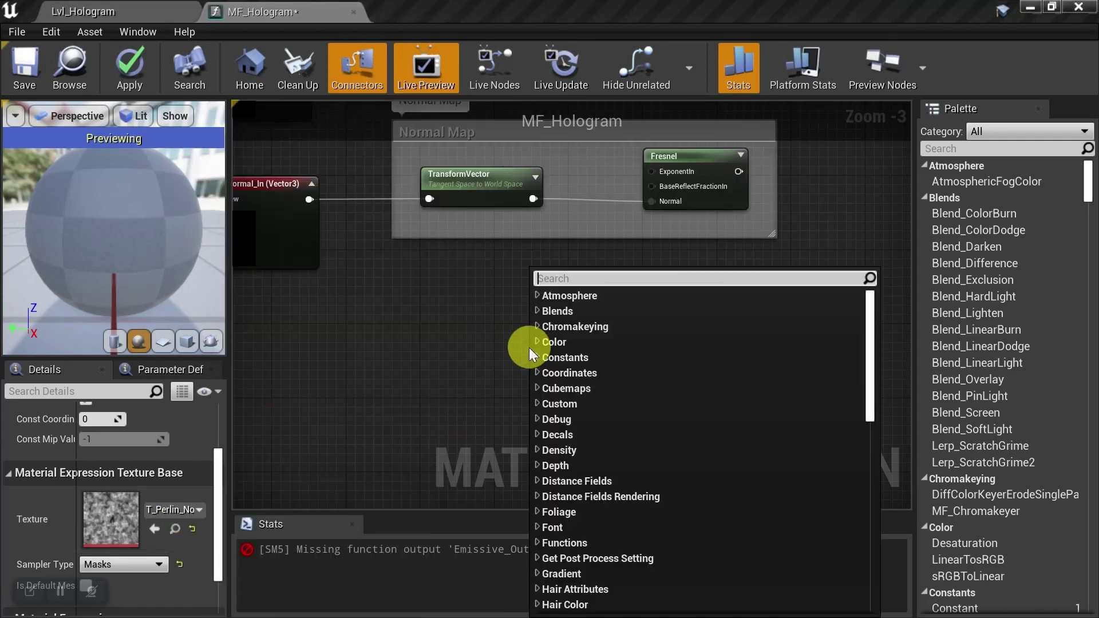
pyautogui.write('texturecoo')
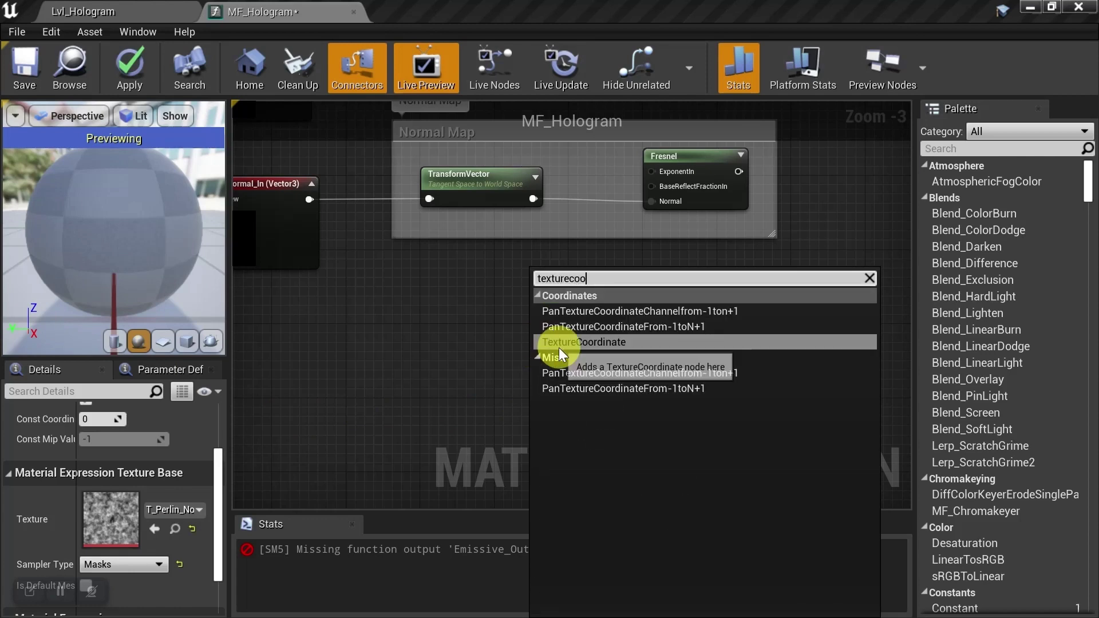
pyautogui.click(558, 343)
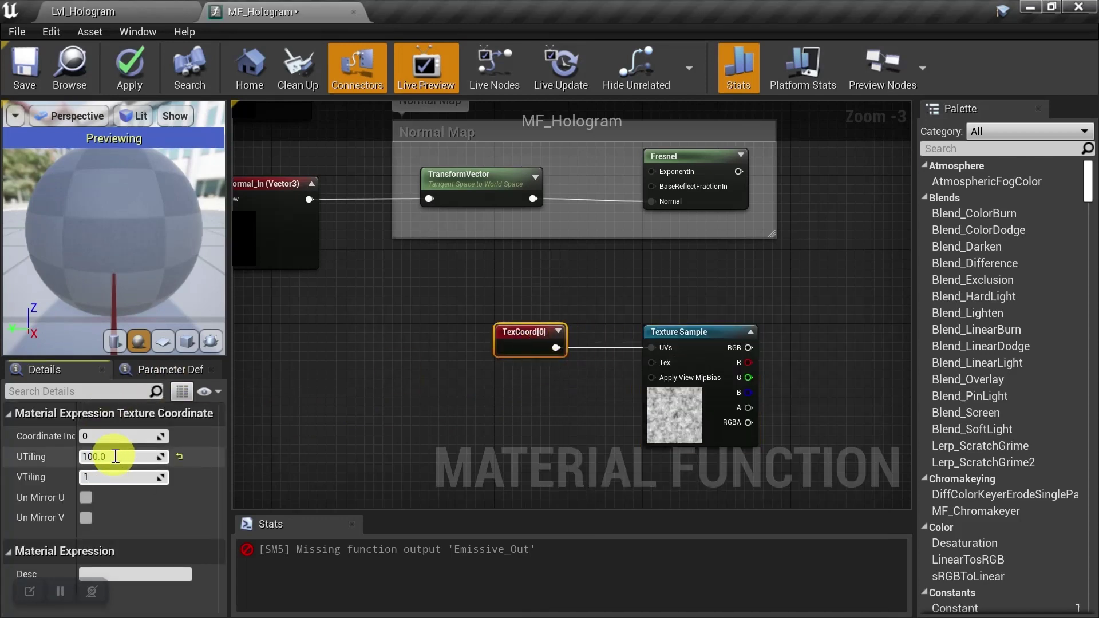
pyautogui.press('Return')
pyautogui.click(438, 300)
pyautogui.scroll(-1, 393, 280)
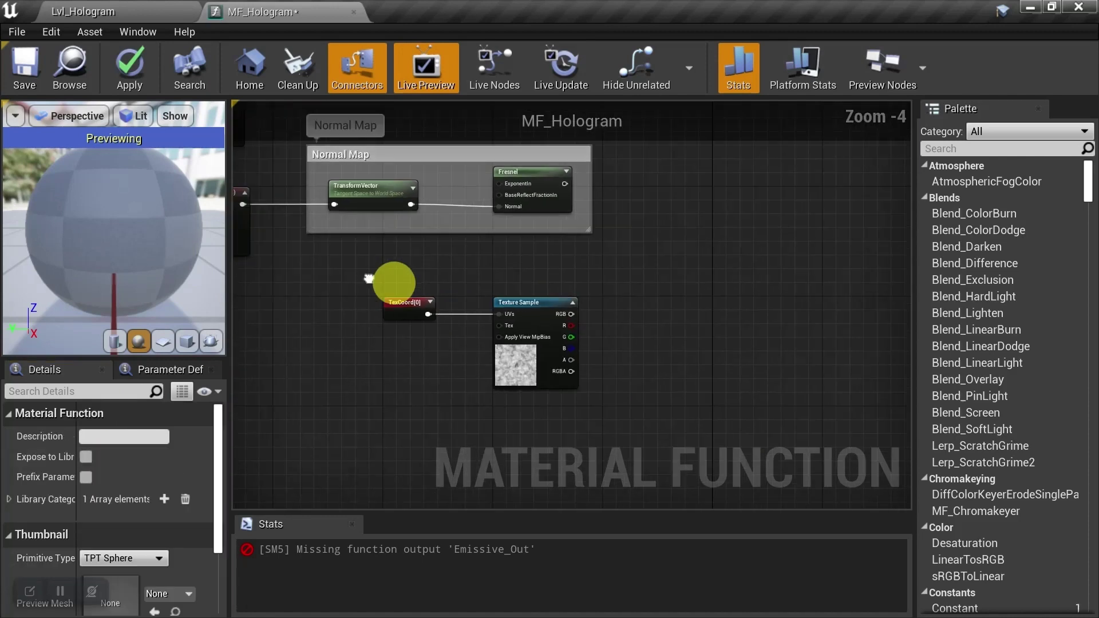
# Step: Group the TexCoord and Texture Sample nodes in a comment box titled Pixelation
pyautogui.scroll(2, 576, 362)
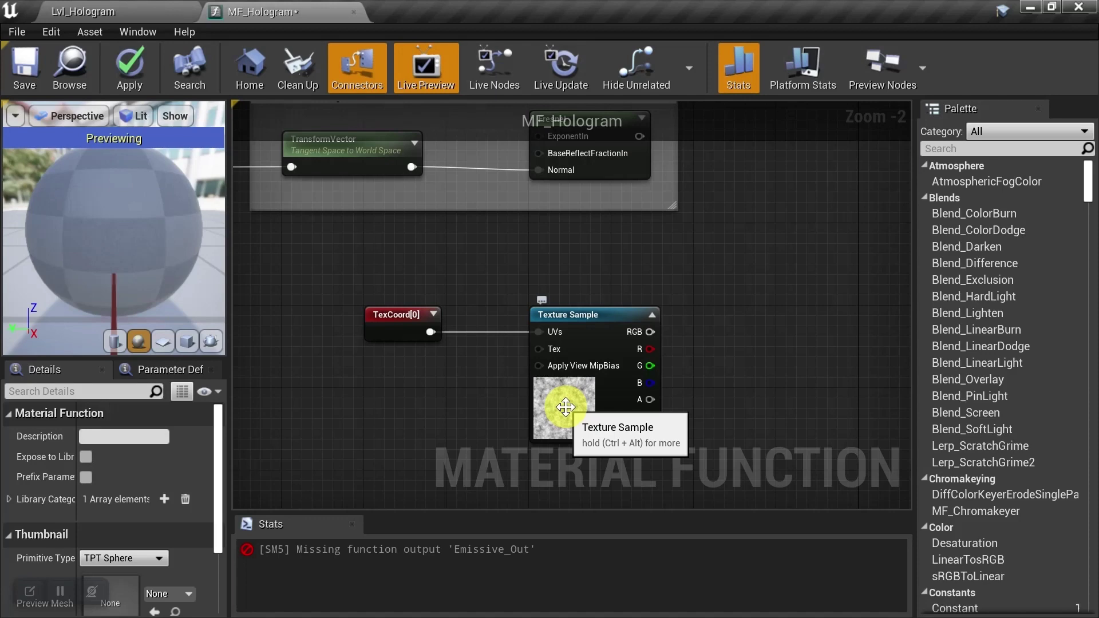
pyautogui.moveTo(497, 394); pyautogui.dragTo(472, 313, button='right')
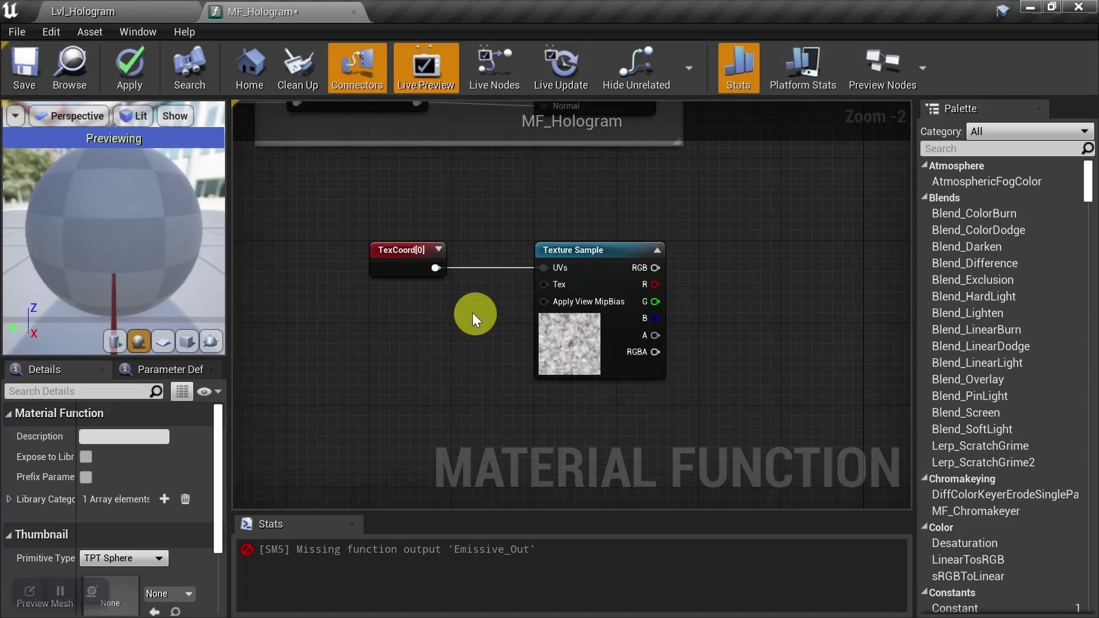
pyautogui.moveTo(279, 196); pyautogui.dragTo(726, 402)
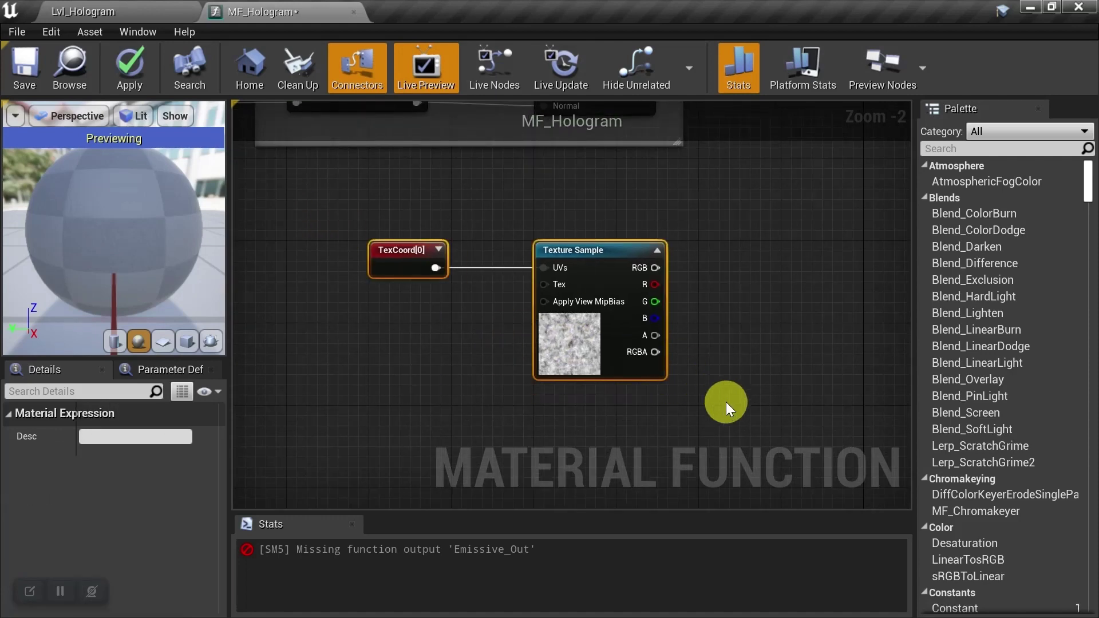
pyautogui.write('cPixelation')
pyautogui.press('Return')
# Step: Add a Multiply node with the Fresnel output in A and the Texture Sample's RGB output in B
pyautogui.moveTo(776, 219); pyautogui.dragTo(638, 239, button='right')
pyautogui.moveTo(489, 189); pyautogui.dragTo(717, 284)
pyautogui.write('mult')
pyautogui.press('Return')
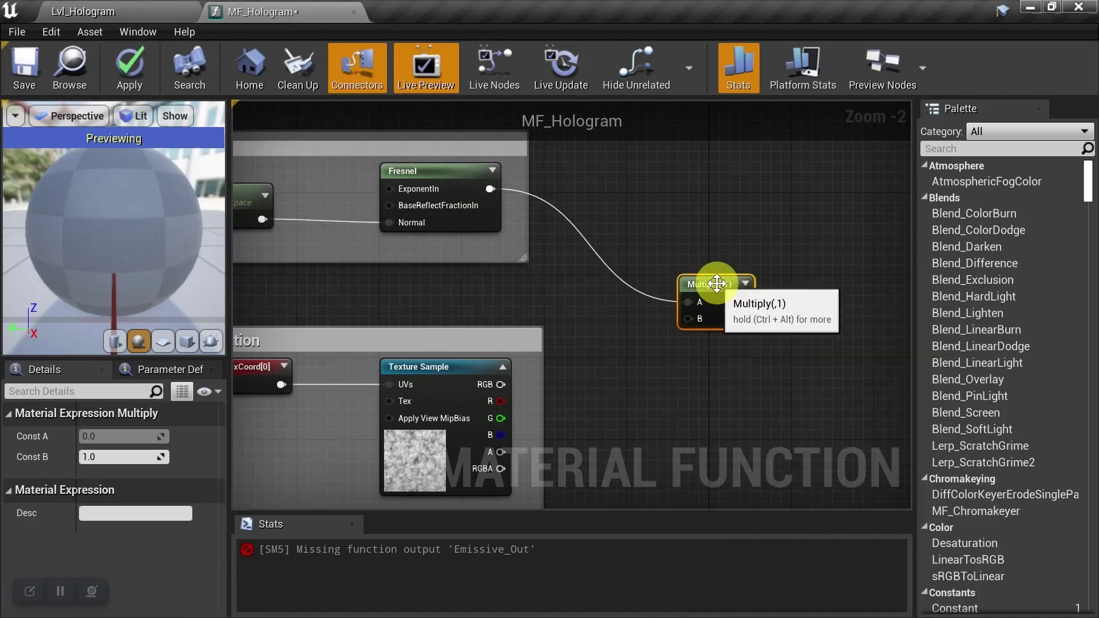
pyautogui.moveTo(500, 385); pyautogui.dragTo(689, 319)
pyautogui.click(682, 358)
# Step: Add a GeneratedBand node in the empty graph area below the Pixelation comment box
pyautogui.scroll(-3, 682, 358)
pyautogui.moveTo(658, 384); pyautogui.dragTo(593, 336, button='right')
pyautogui.scroll(1, 658, 364)
pyautogui.rightClick(592, 316)
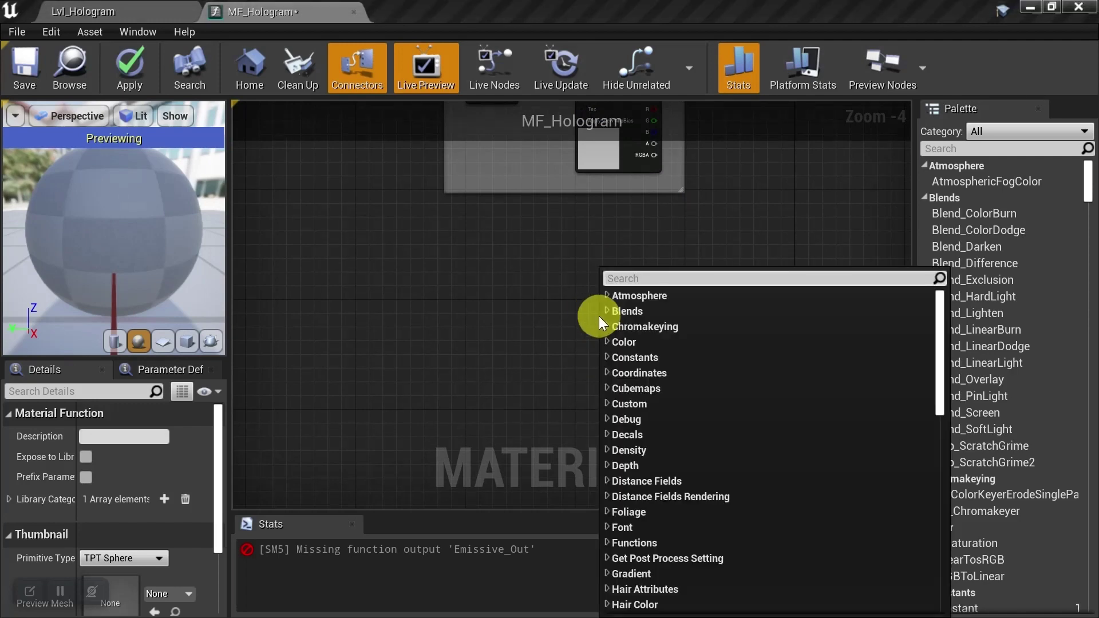
pyautogui.write('generate')
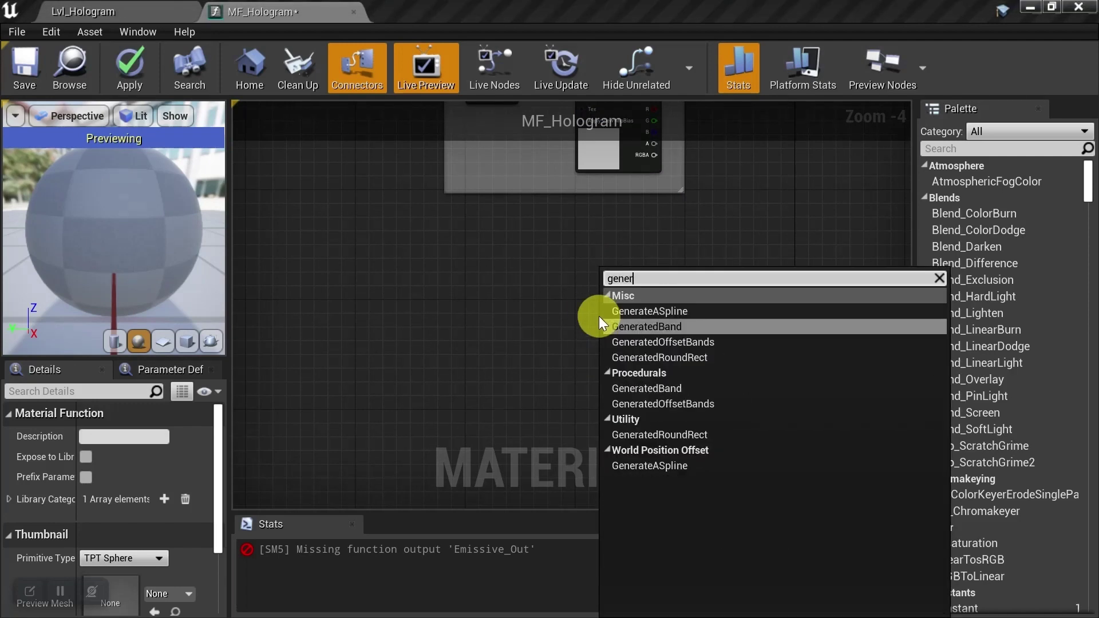
pyautogui.click(628, 325)
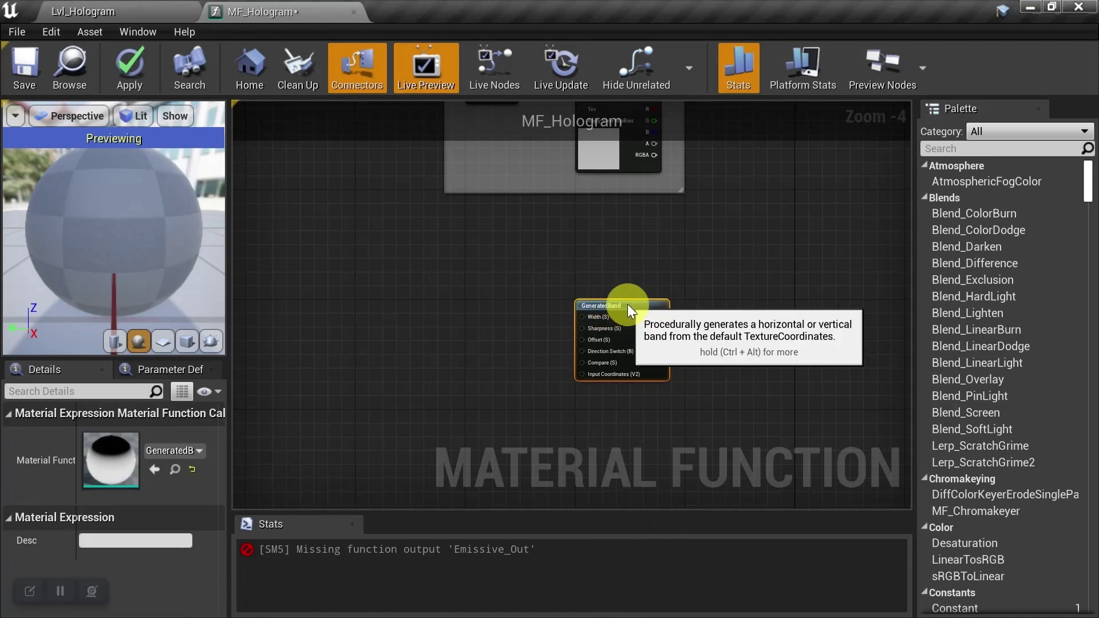
pyautogui.scroll(2, 558, 236)
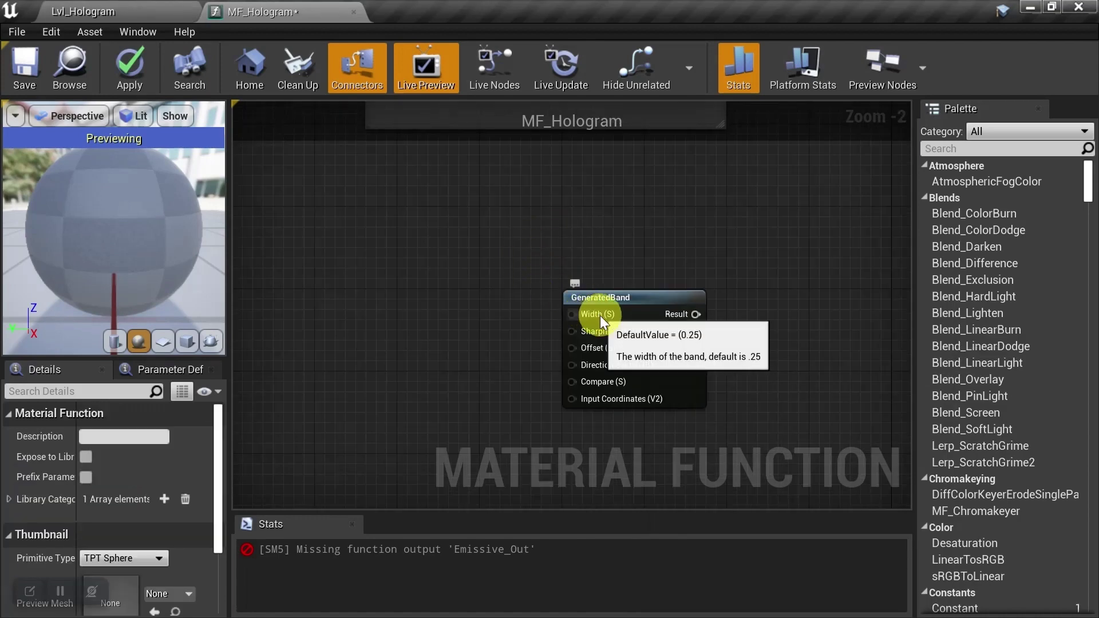
# Step: Add a Constant node with value 2 and connect it to GeneratedBand's Width input
pyautogui.moveTo(587, 383)
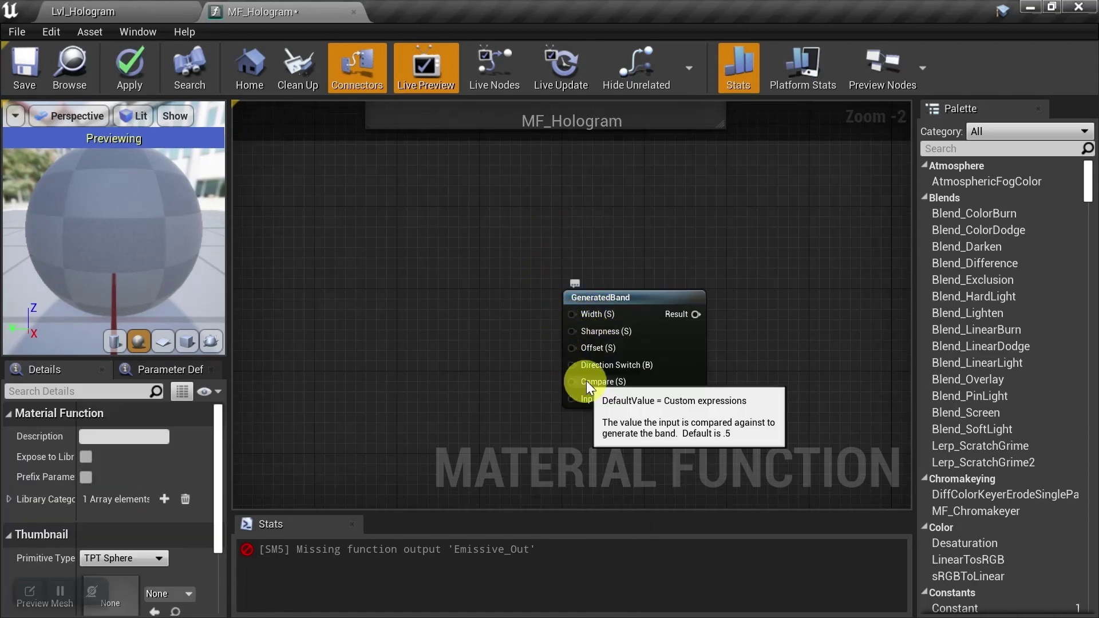
pyautogui.click(494, 297)
pyautogui.click(118, 436)
pyautogui.write('2')
pyautogui.click(470, 316)
pyautogui.moveTo(507, 315); pyautogui.dragTo(572, 315)
pyautogui.moveTo(496, 295); pyautogui.dragTo(495, 281)
# Step: Add a Constant node with value 0 and connect it to GeneratedBand's Sharpness input
pyautogui.click(501, 332)
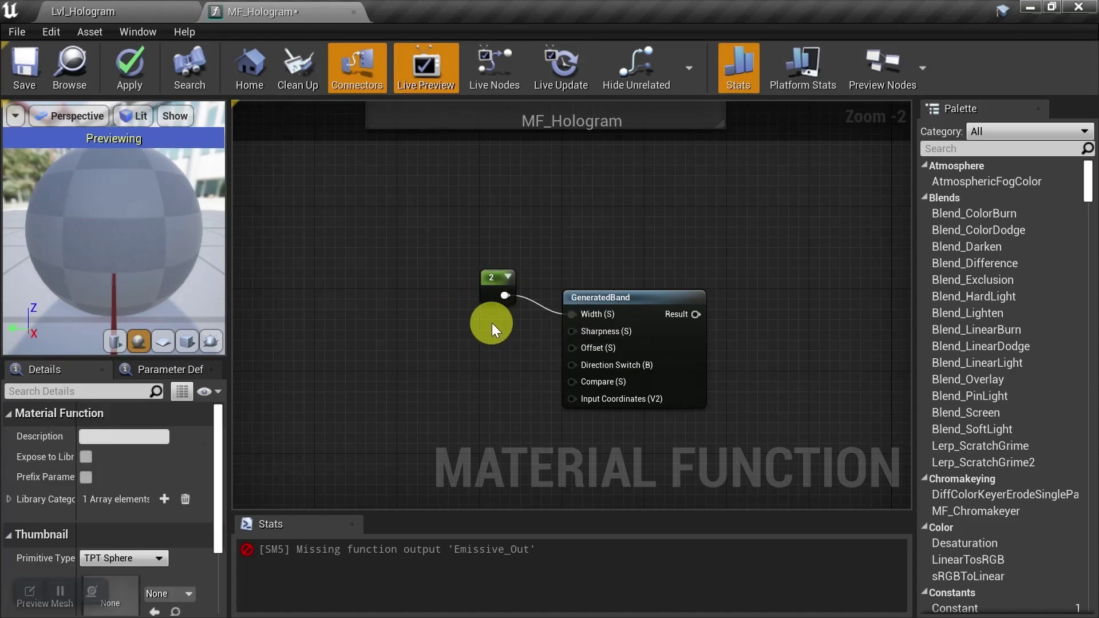
pyautogui.click(492, 323)
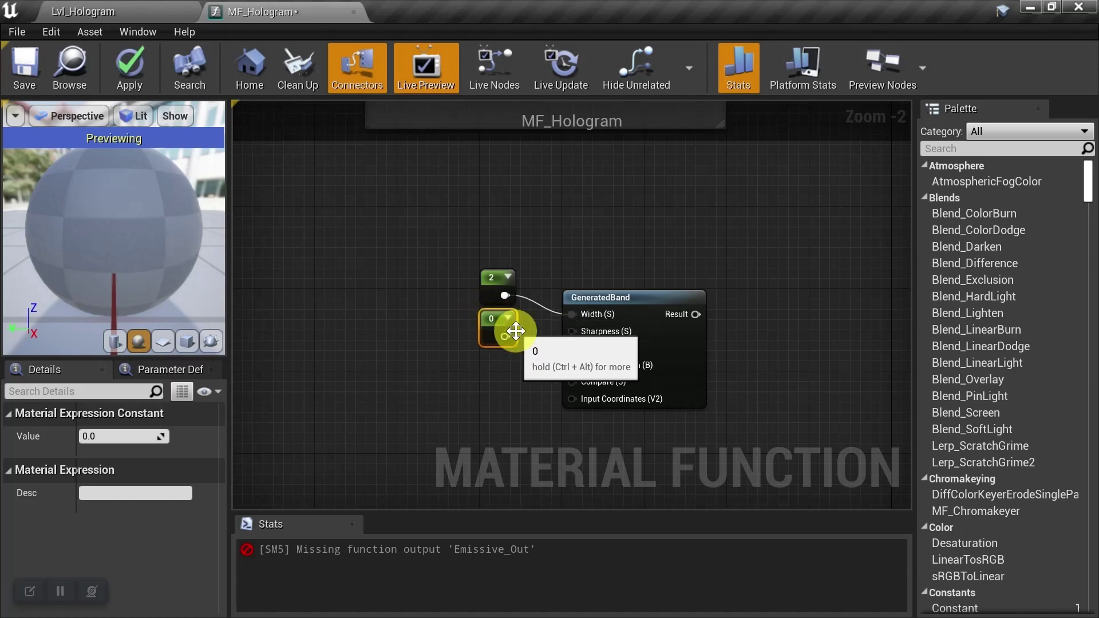
pyautogui.moveTo(505, 337); pyautogui.dragTo(573, 329)
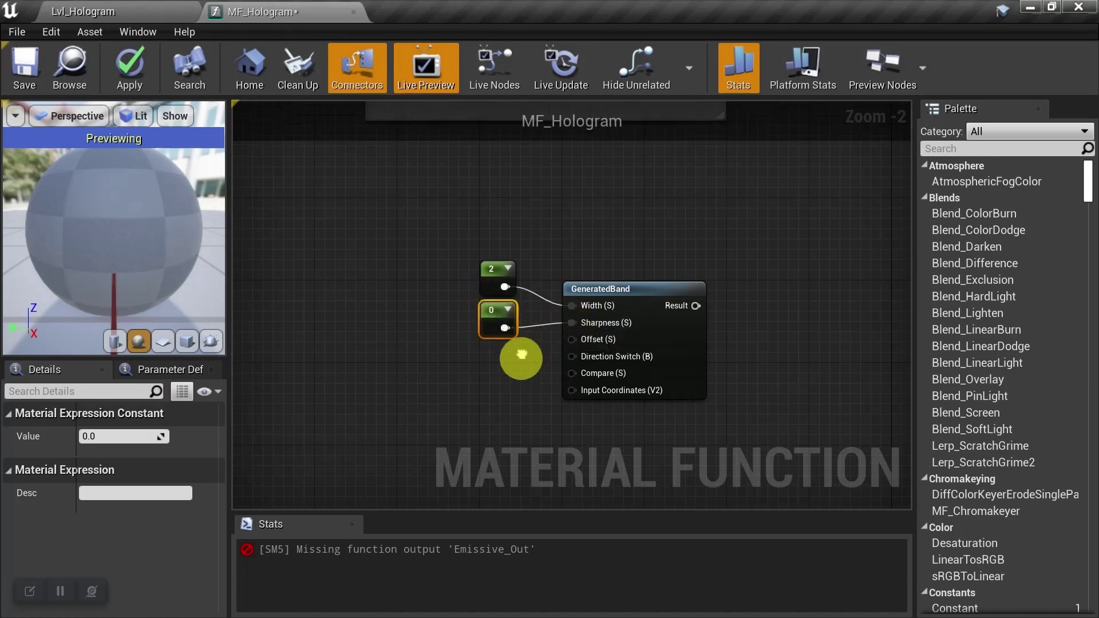
# Step: Add a Constant node with value 1 and connect it to GeneratedBand's Compare input
pyautogui.click(497, 333)
pyautogui.click(485, 323)
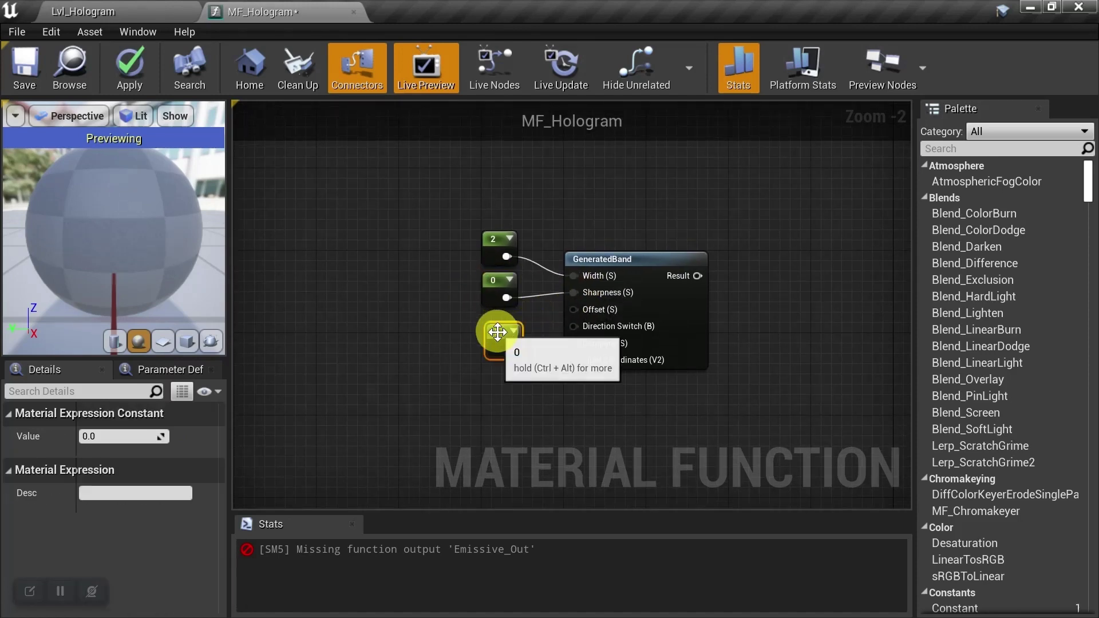
pyautogui.click(124, 440)
pyautogui.write('1')
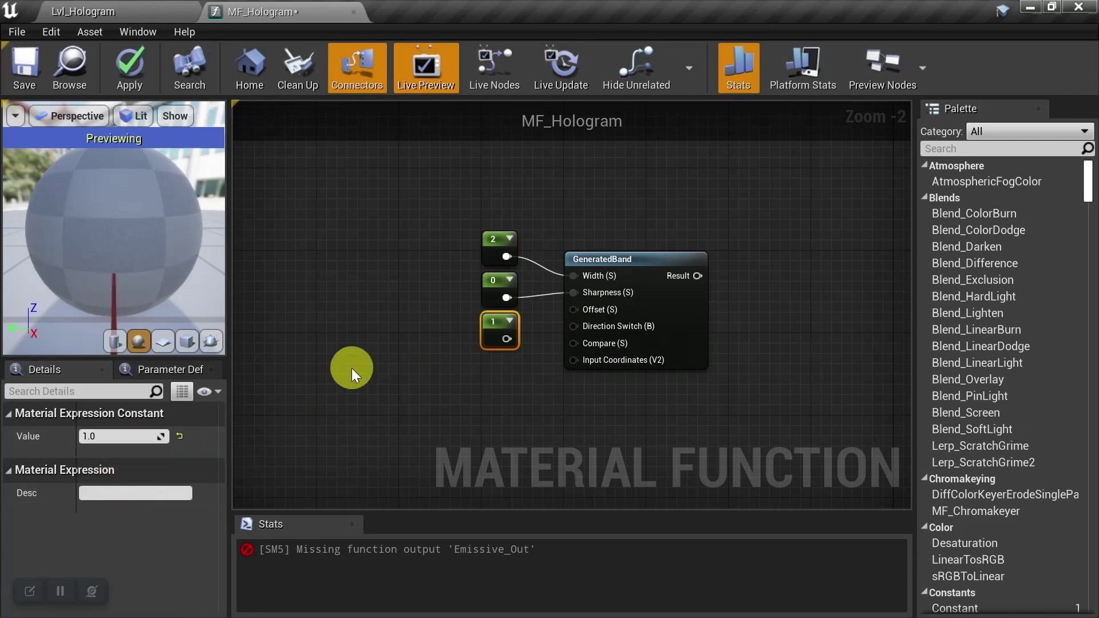
pyautogui.click(352, 369)
pyautogui.moveTo(507, 338); pyautogui.dragTo(576, 342)
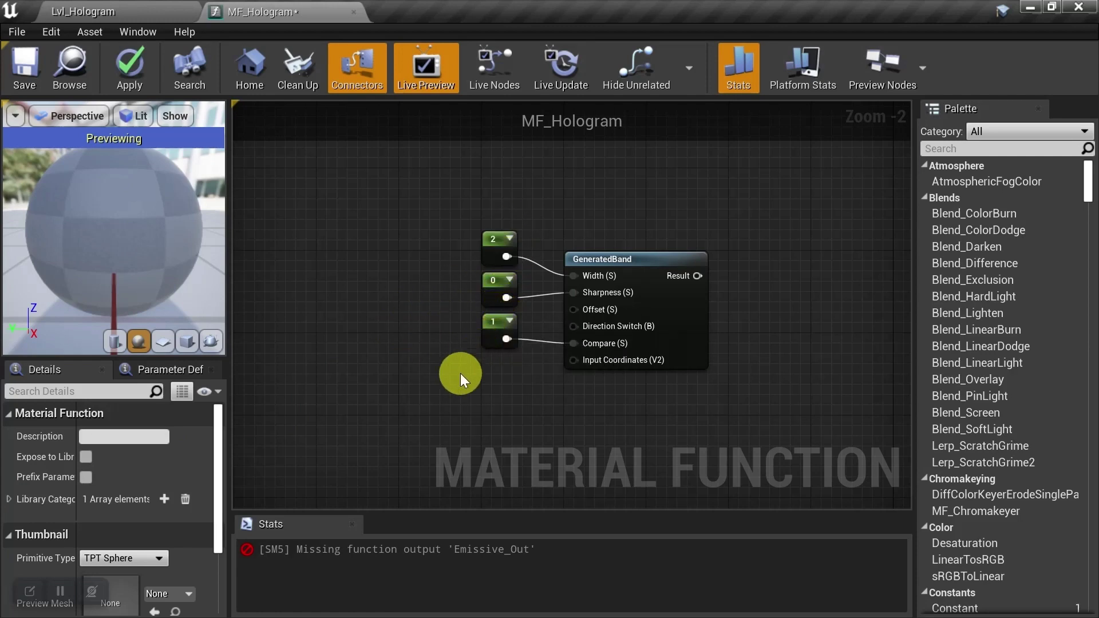
# Step: Add a Panner node feeding GeneratedBand's Input Coordinates and place it beside the constants
pyautogui.moveTo(573, 360); pyautogui.dragTo(393, 362)
pyautogui.write('panner')
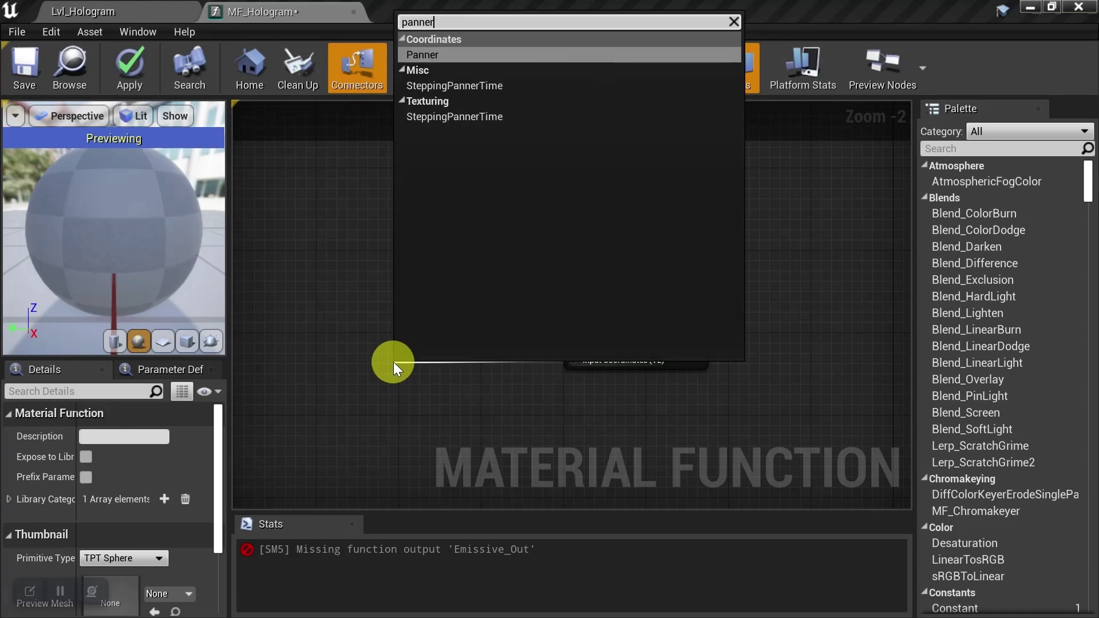
pyautogui.click(441, 54)
pyautogui.moveTo(426, 389); pyautogui.dragTo(349, 358)
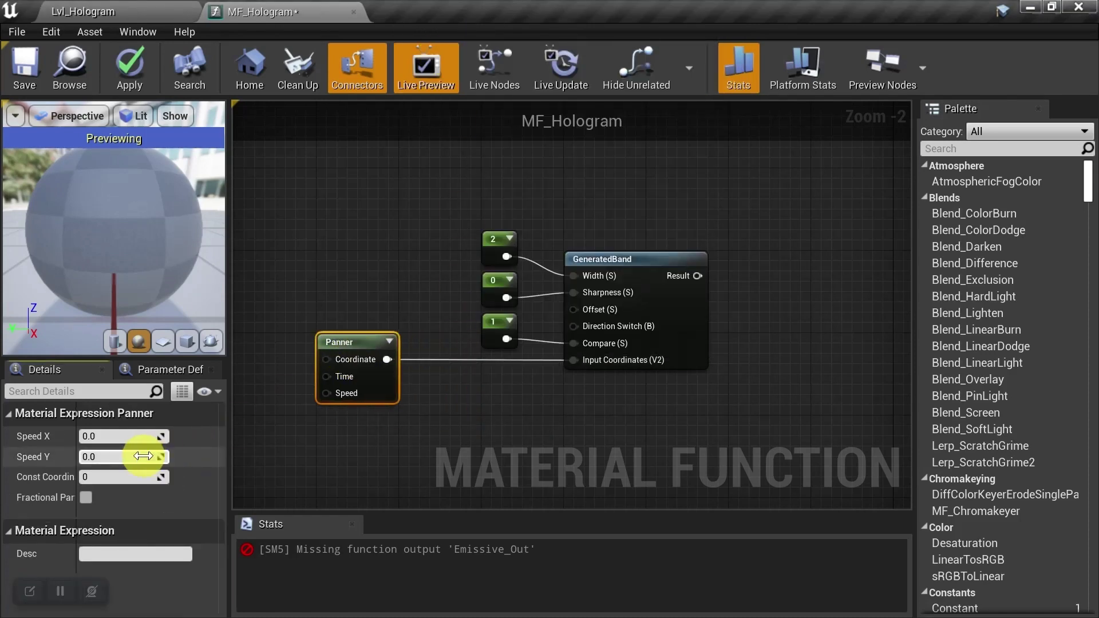
pyautogui.click(430, 256)
# Step: Add a BoundingBoxBased_0-1_UVW node ahead of the Panner, slightly below it
pyautogui.scroll(-3, 400, 266)
pyautogui.scroll(2, 508, 269)
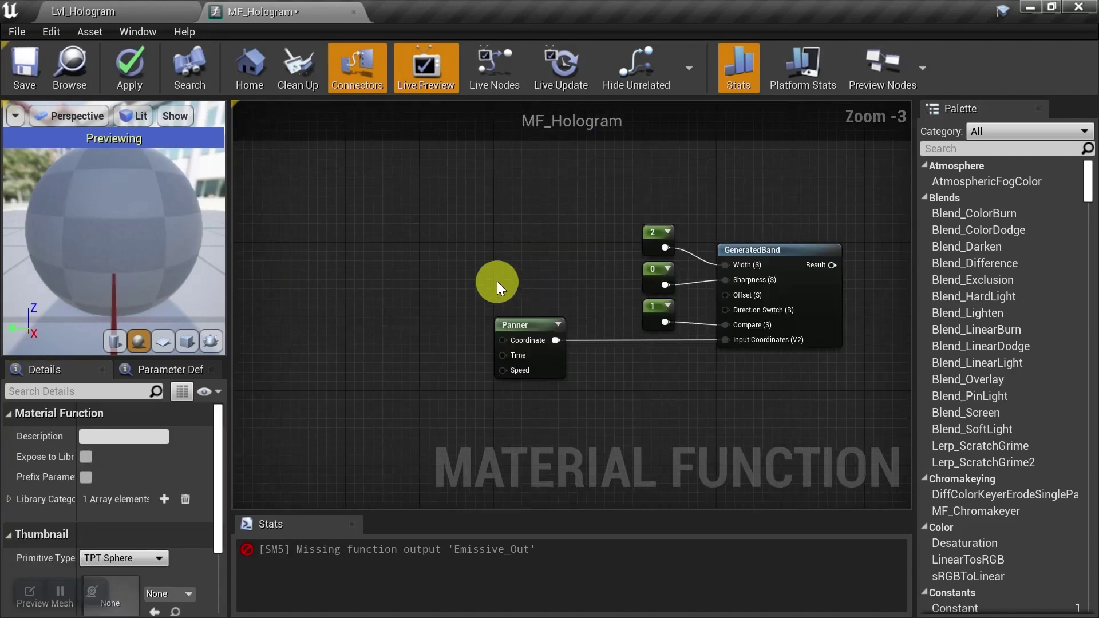
pyautogui.moveTo(499, 287); pyautogui.dragTo(578, 280, button='right')
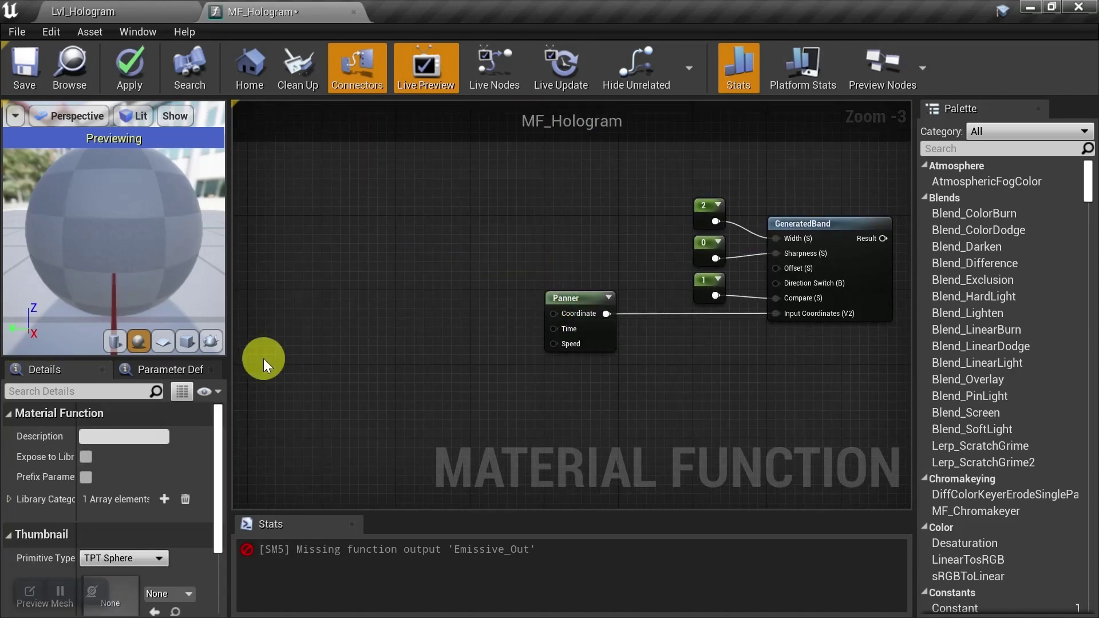
pyautogui.rightClick(299, 375)
pyautogui.write('bound')
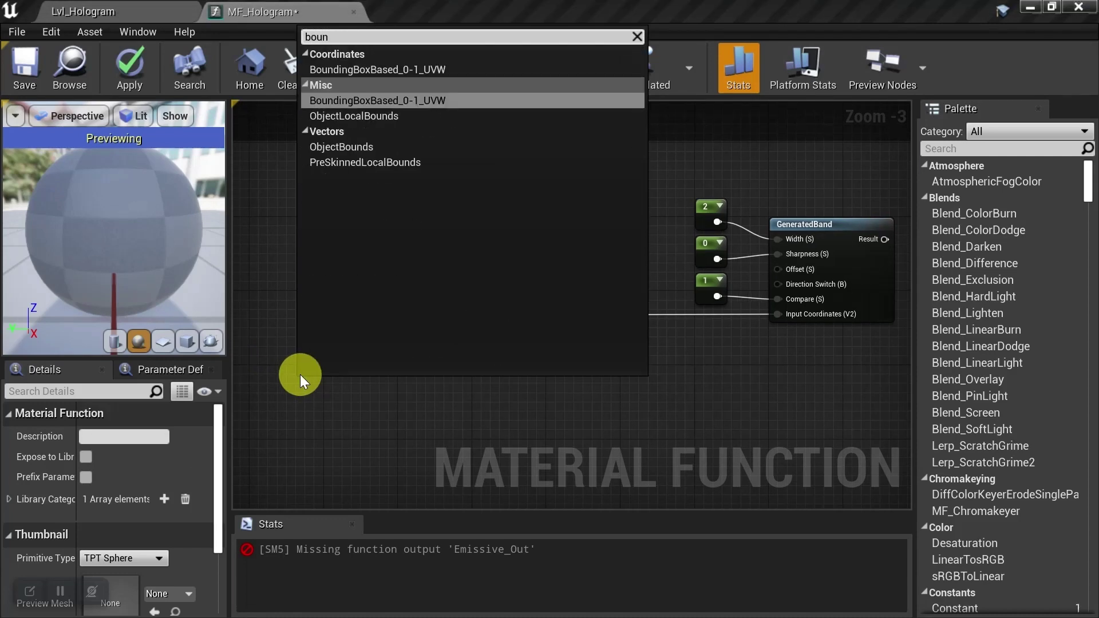
pyautogui.click(362, 98)
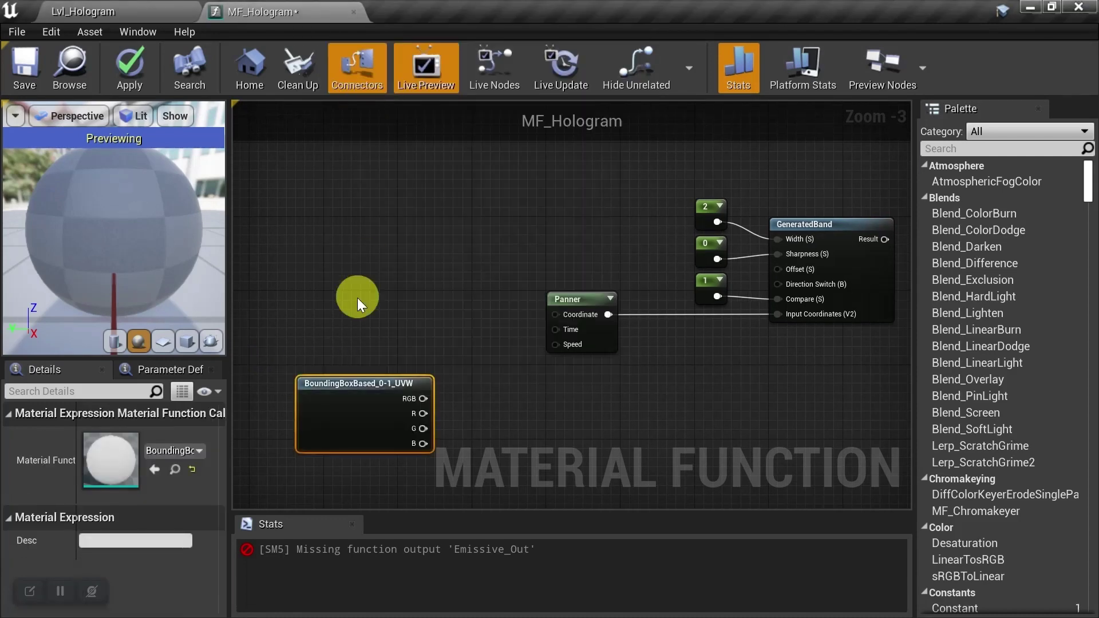
pyautogui.moveTo(324, 385); pyautogui.dragTo(290, 379)
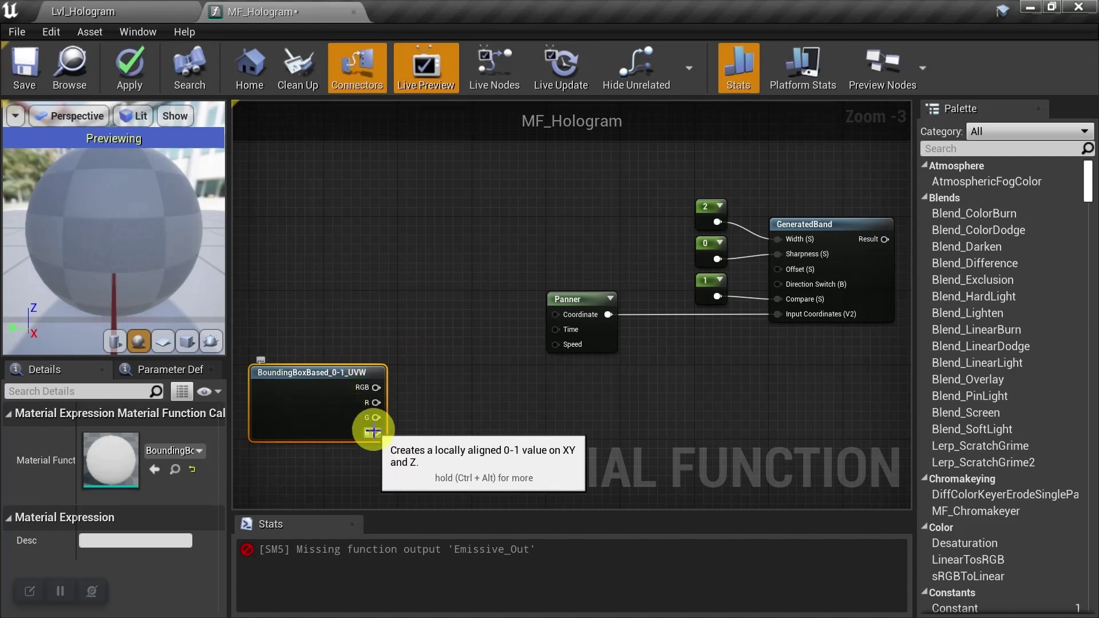
# Step: Add a Multiply node with the bounding box's B output in A and Const B 125, and connect it to the Panner's Coordinate input
pyautogui.moveTo(374, 432); pyautogui.dragTo(455, 299)
pyautogui.write('*')
pyautogui.click(510, 313)
pyautogui.click(119, 457)
pyautogui.write('125')
pyautogui.press('Return')
pyautogui.moveTo(496, 314); pyautogui.dragTo(561, 314)
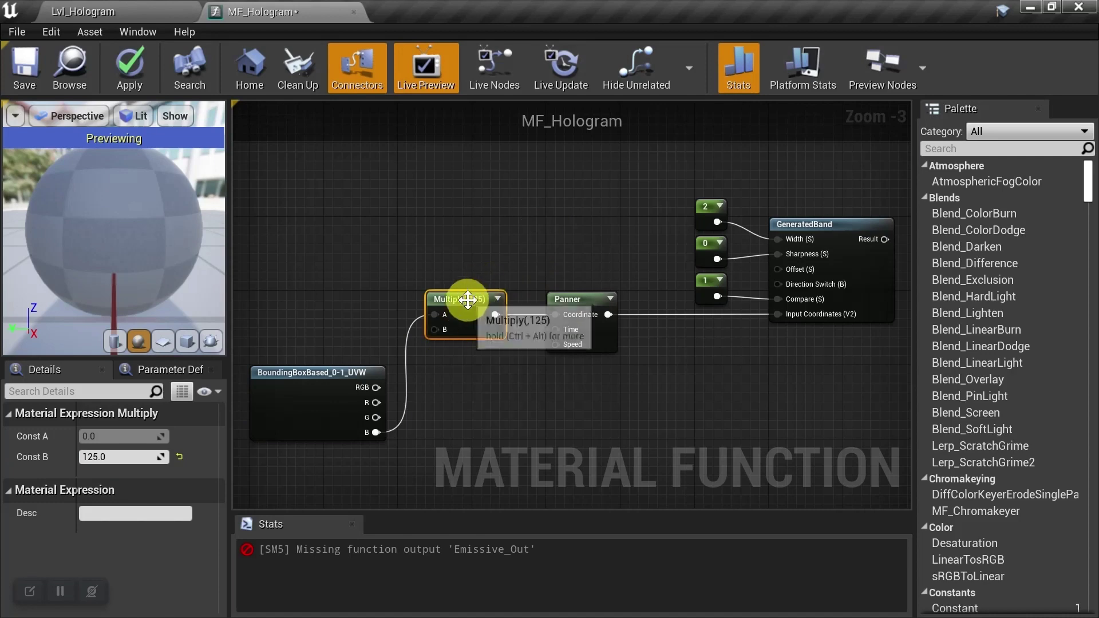
# Step: Group the Multiply, Panner, three constants and GeneratedBand nodes in a comment box titled Bands
pyautogui.scroll(-1, 474, 269)
pyautogui.moveTo(473, 270); pyautogui.dragTo(466, 312, button='right')
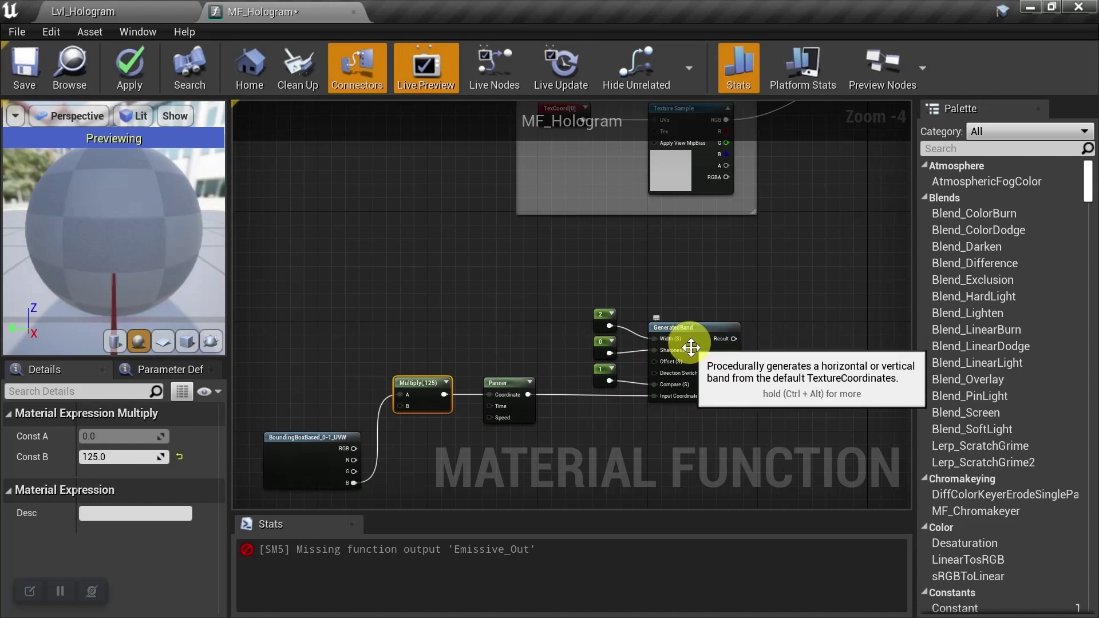
pyautogui.moveTo(441, 325); pyautogui.dragTo(461, 257, button='right')
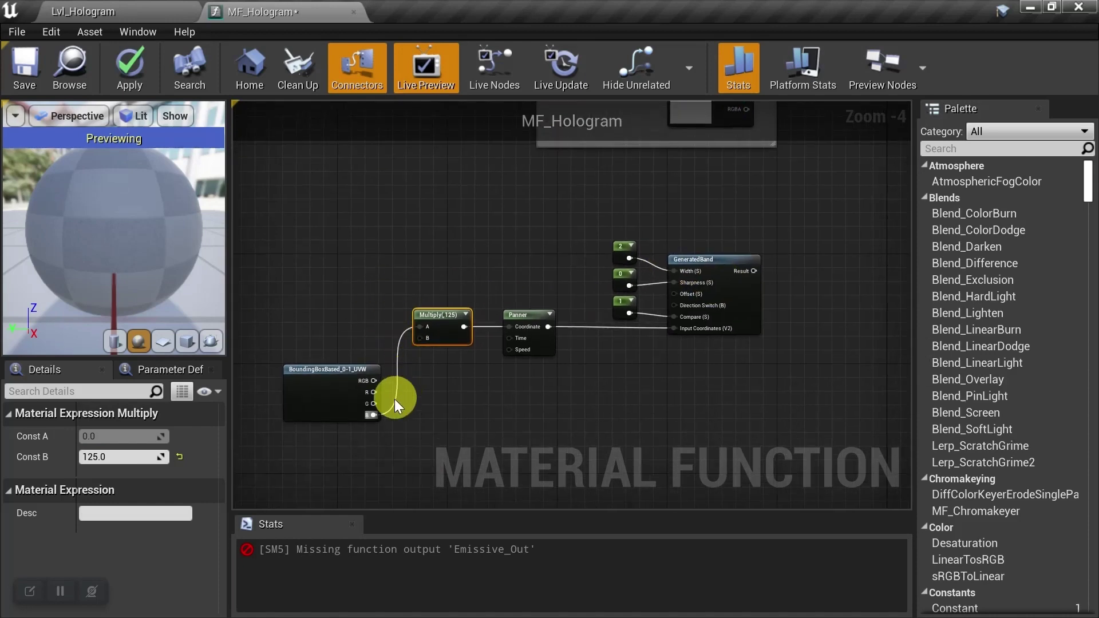
pyautogui.click(600, 384)
pyautogui.moveTo(617, 383); pyautogui.dragTo(575, 387, button='right')
pyautogui.moveTo(331, 209); pyautogui.dragTo(748, 365)
pyautogui.press('c')
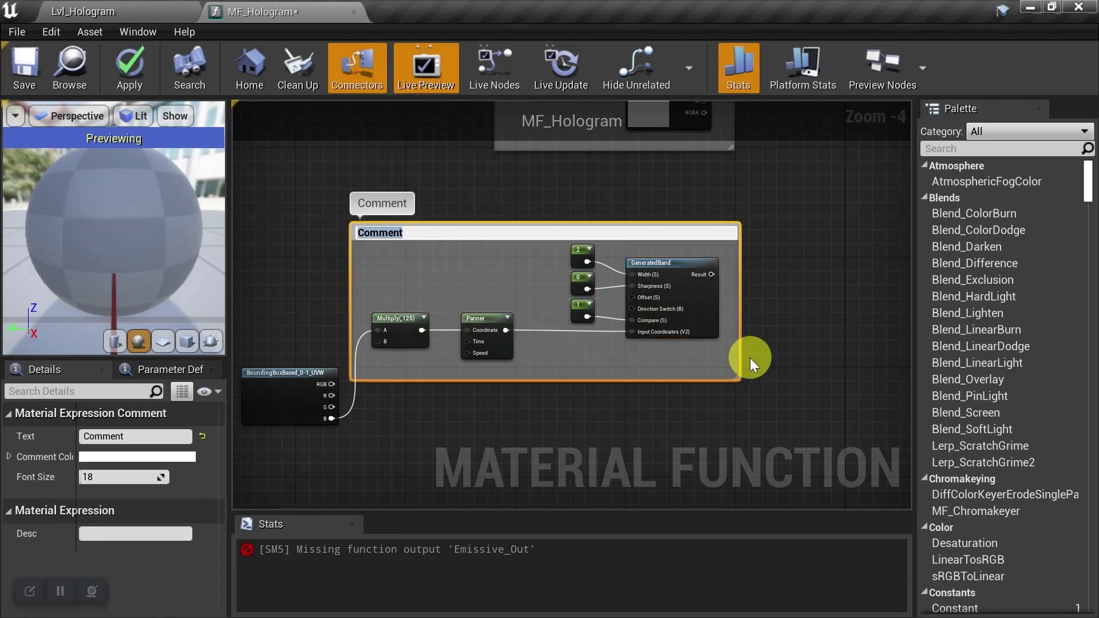
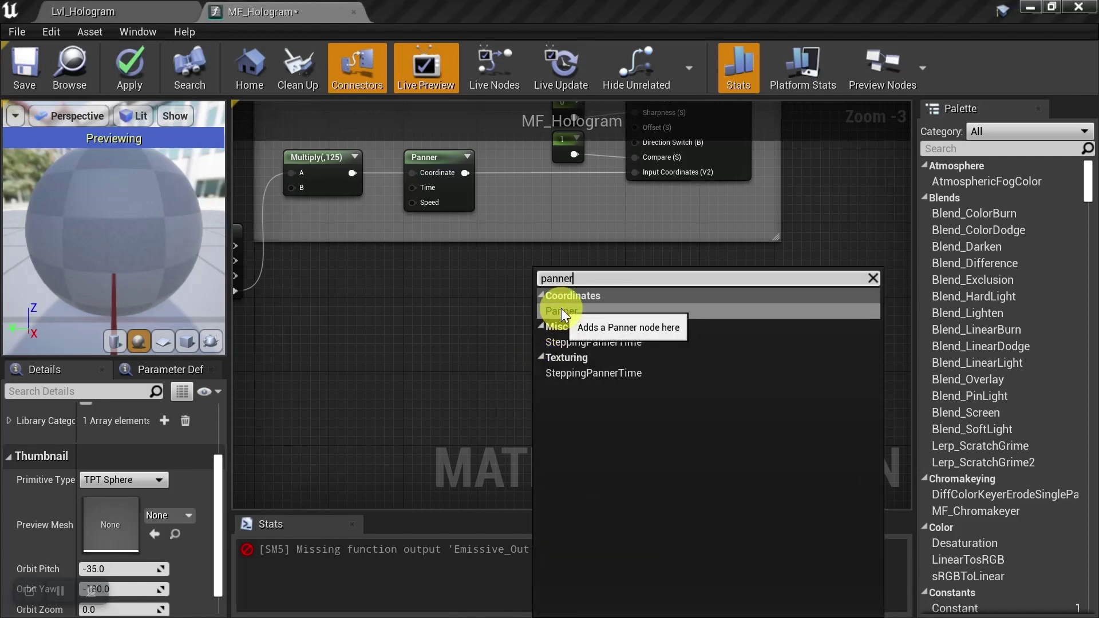
# Step: Add a Panner feeding the new Texture Sample's UVs, with Speed X -0.15 and Speed Y 0.3
pyautogui.click(561, 311)
pyautogui.moveTo(553, 343); pyautogui.dragTo(509, 313)
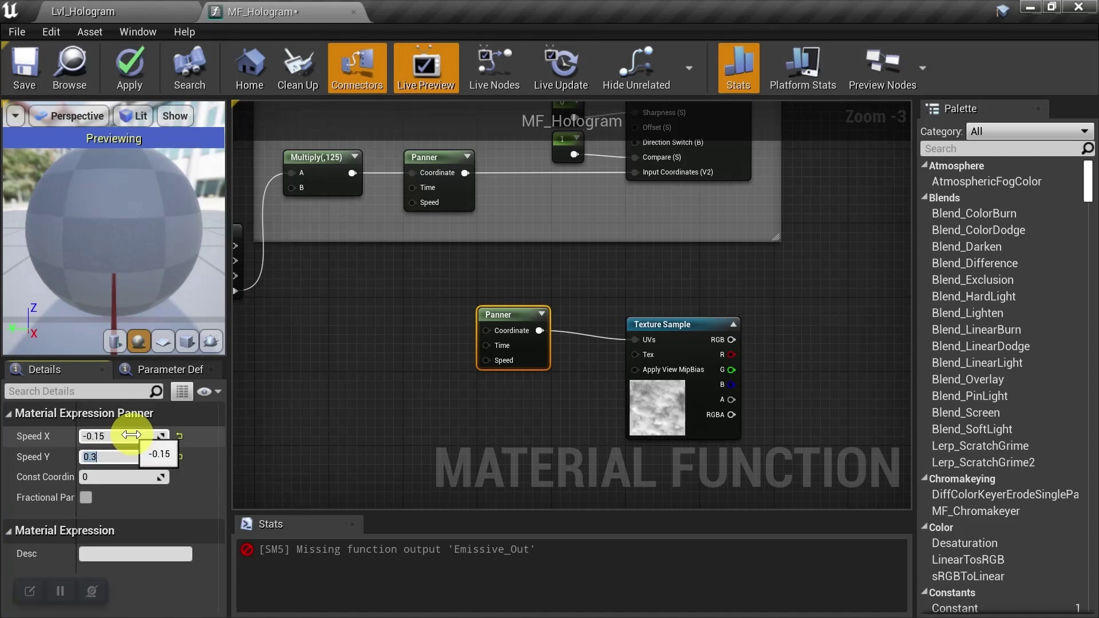
pyautogui.press('Return')
pyautogui.click(372, 401)
pyautogui.moveTo(502, 313); pyautogui.dragTo(506, 340)
# Step: Add a Fresnel_Function node below the Texture Sample with a constant of 10 feeding its Power input
pyautogui.moveTo(507, 340); pyautogui.dragTo(552, 358, button='right')
pyautogui.rightClick(573, 347)
pyautogui.write('fresn')
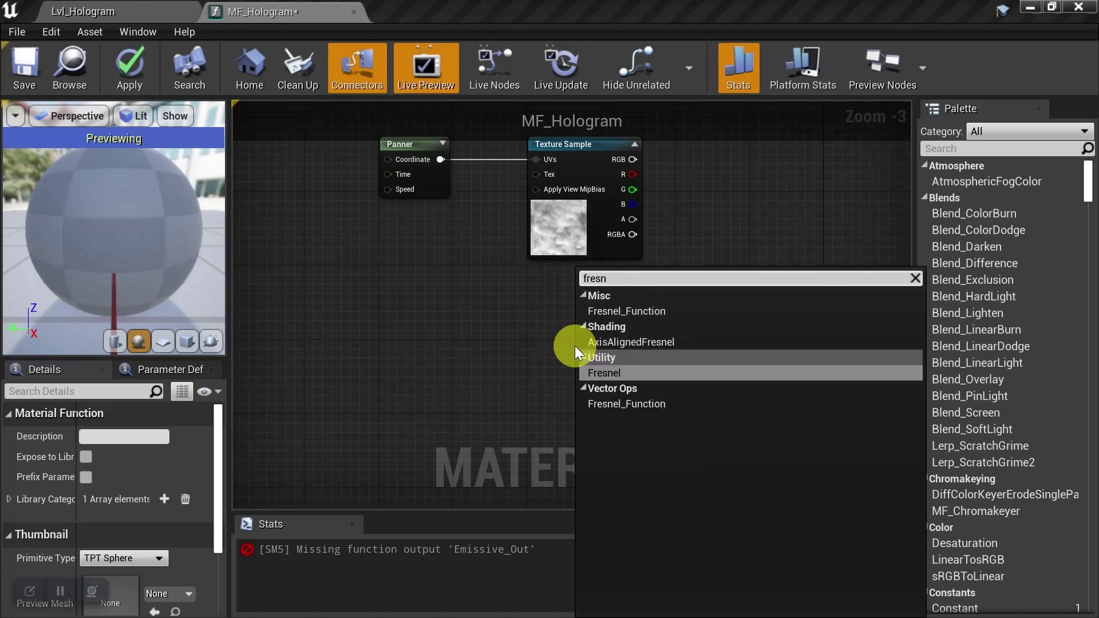
pyautogui.click(657, 311)
pyautogui.moveTo(627, 345); pyautogui.dragTo(577, 274)
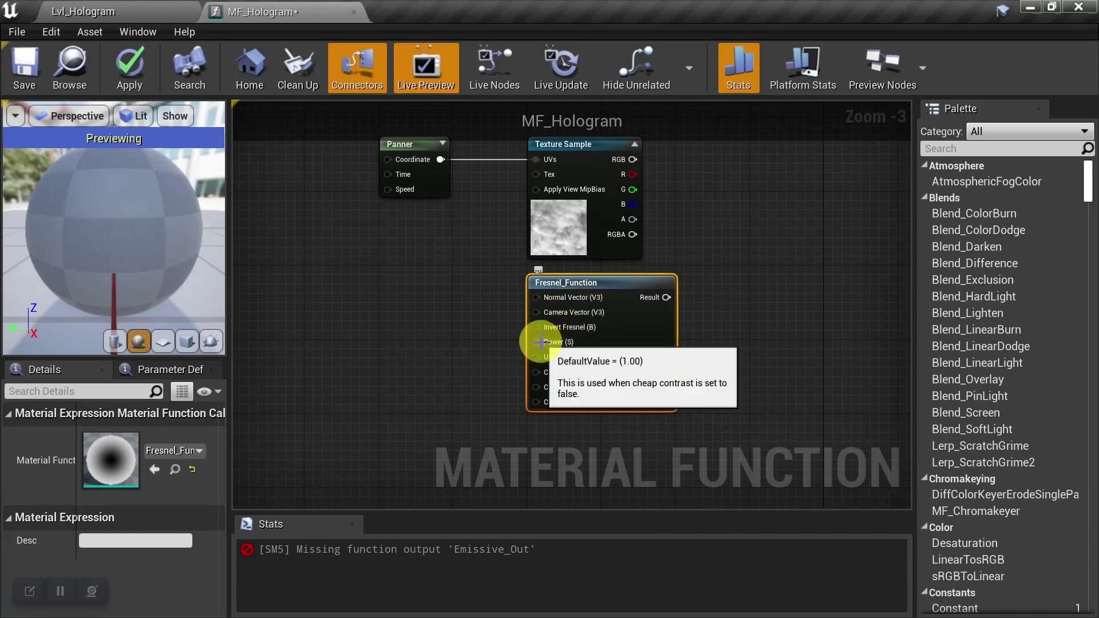
pyautogui.click(460, 337)
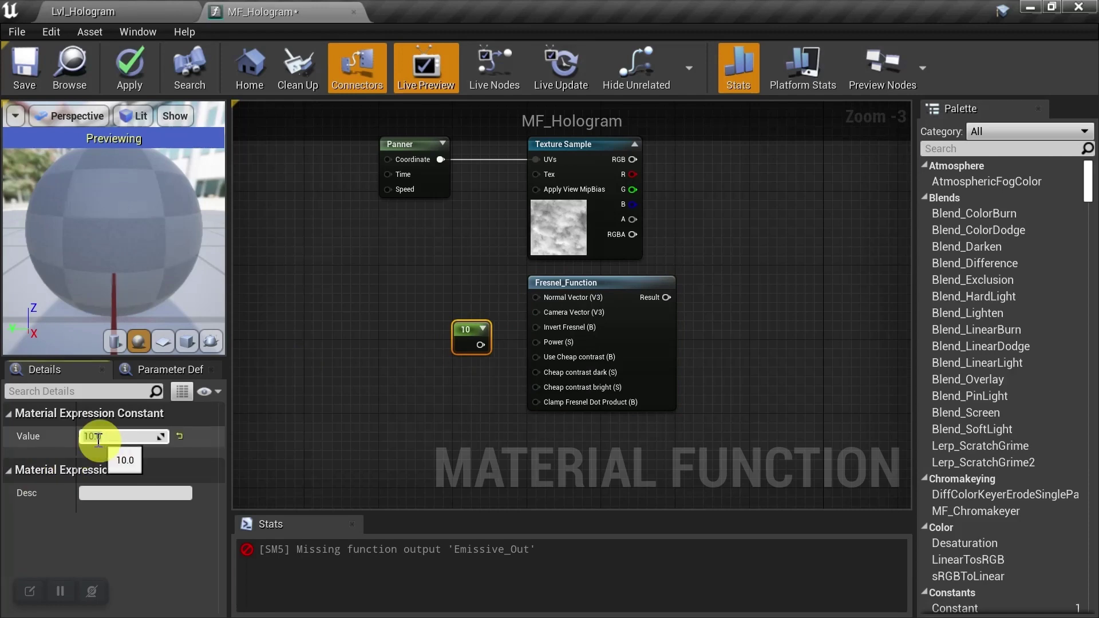
pyautogui.moveTo(478, 346); pyautogui.dragTo(539, 346)
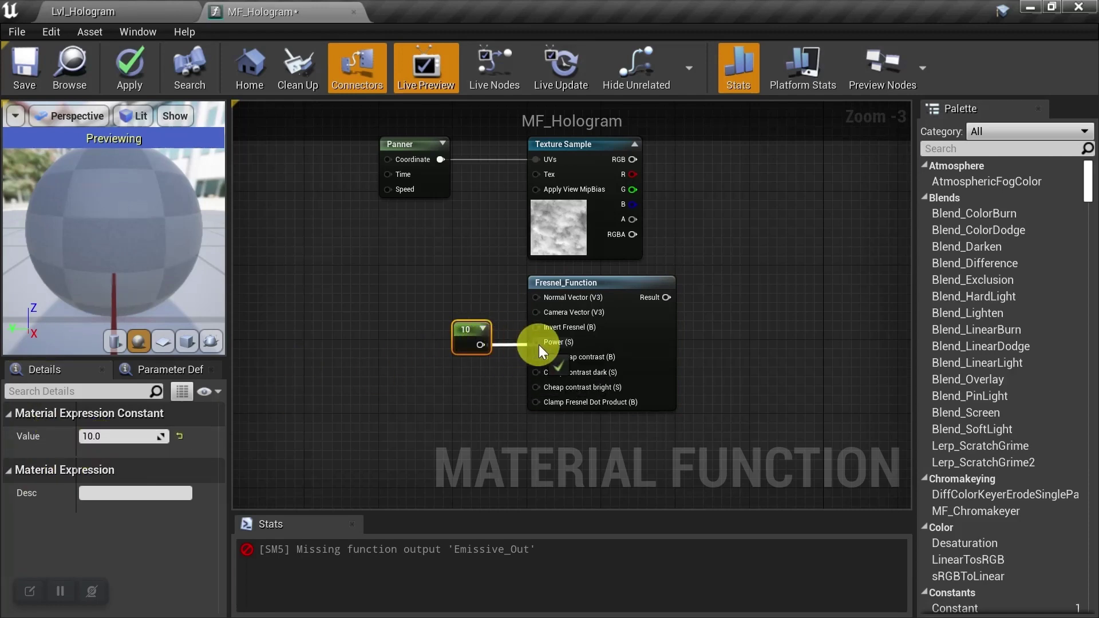
# Step: Add a Multiply node with the Texture Sample's RGB output in A and the Fresnel_Function result in B
pyautogui.moveTo(478, 246); pyautogui.dragTo(439, 267, button='right')
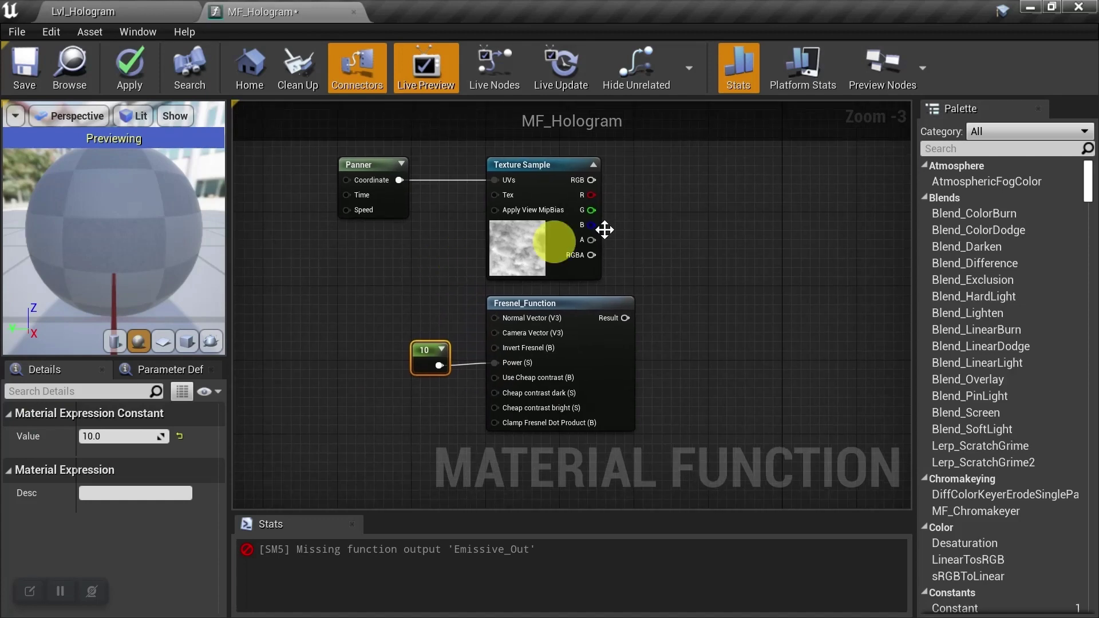
pyautogui.moveTo(695, 216); pyautogui.dragTo(690, 233, button='right')
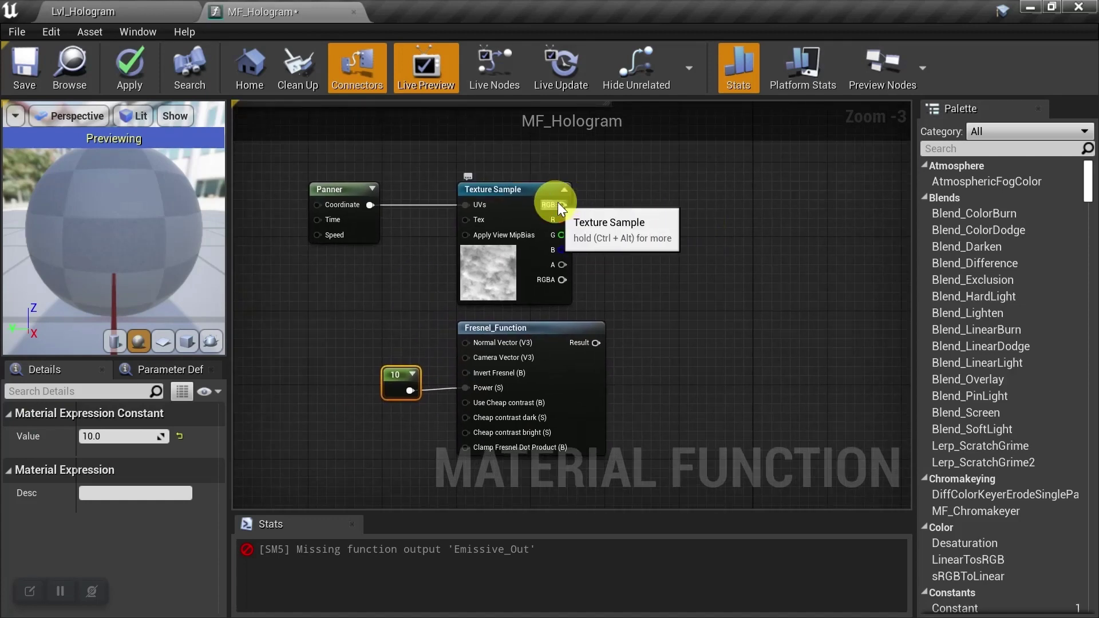
pyautogui.moveTo(559, 205); pyautogui.dragTo(710, 263)
pyautogui.write('multiply')
pyautogui.click(744, 308)
pyautogui.moveTo(597, 343); pyautogui.dragTo(761, 312)
# Step: Chain a second Multiply node after the first, with Const B set to 2 and the description MOD Outer Edge
pyautogui.moveTo(787, 293); pyautogui.dragTo(704, 299, button='right')
pyautogui.moveTo(719, 304); pyautogui.dragTo(788, 300)
pyautogui.write('multiply')
pyautogui.click(504, 312)
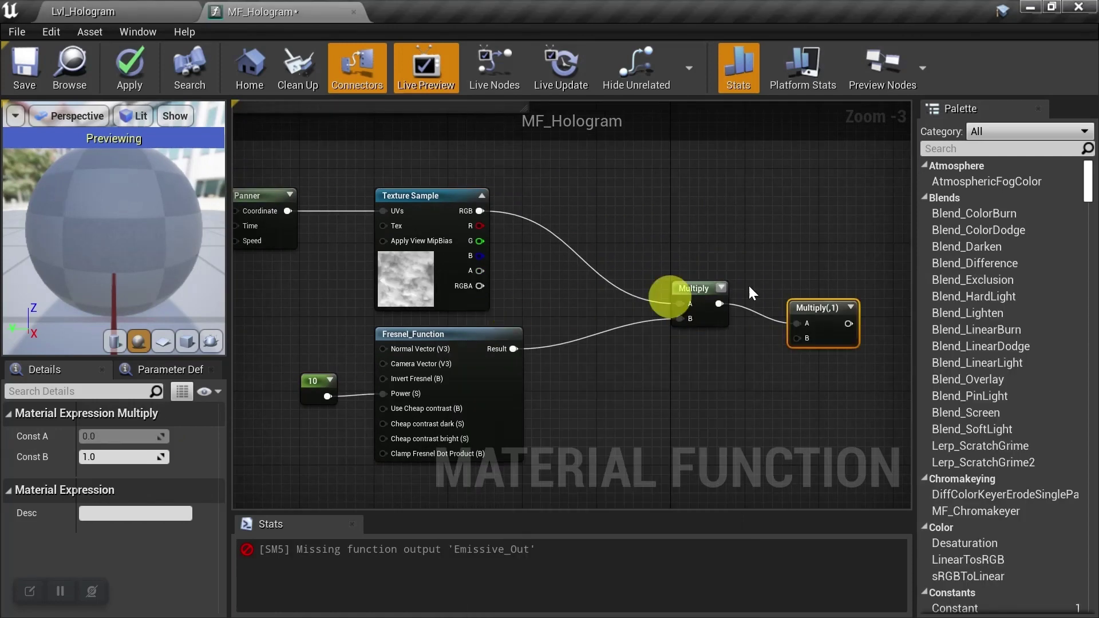
pyautogui.click(810, 299)
pyautogui.moveTo(813, 309)
pyautogui.mouseDown()
pyautogui.moveTo(802, 281)
pyautogui.moveTo(801, 294)
pyautogui.mouseUp()
pyautogui.click(115, 456)
pyautogui.write('2')
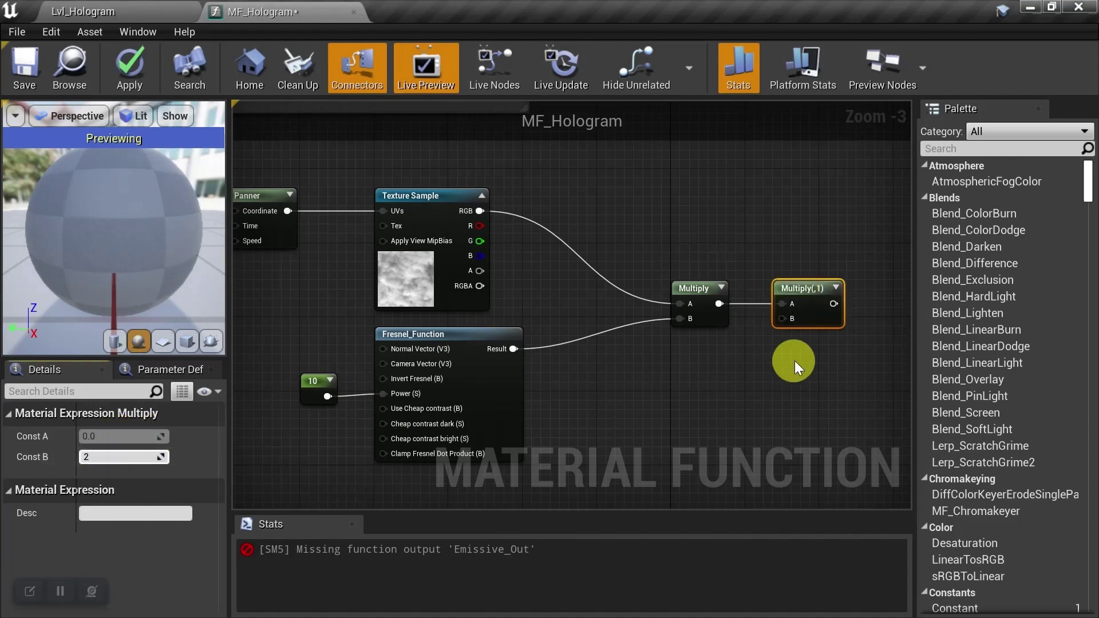
pyautogui.click(787, 362)
pyautogui.click(801, 289)
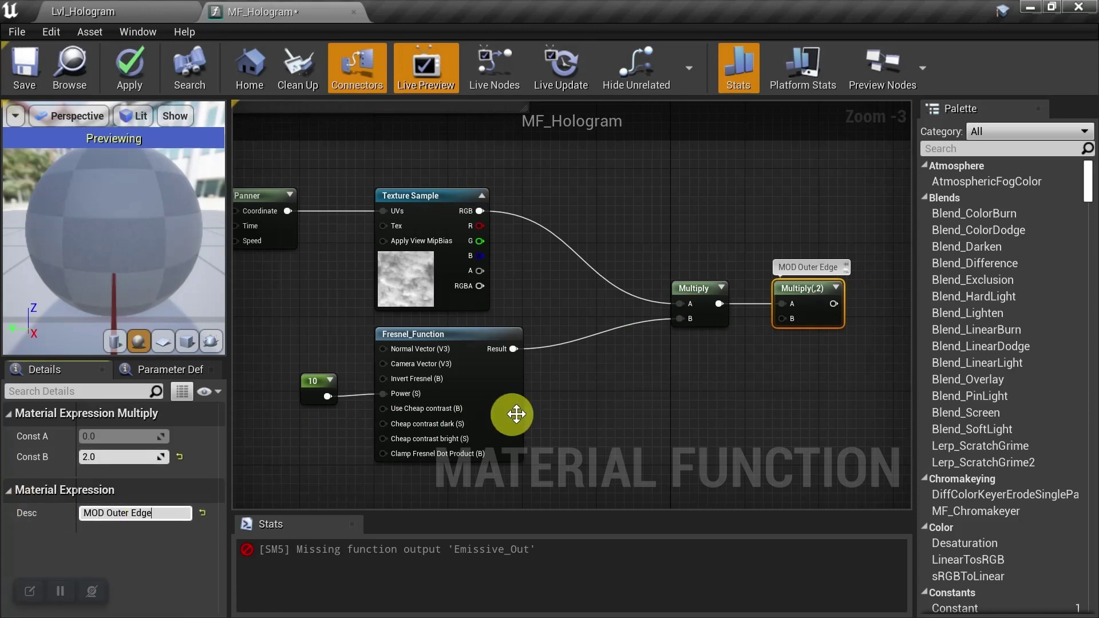
pyautogui.click(631, 421)
# Step: Connect the B output of BoundingBoxBased_0-1_UVW to the Coordinate input of the Texture Sample's Panner
pyautogui.scroll(-1, 630, 421)
pyautogui.moveTo(295, 226); pyautogui.dragTo(564, 213, button='right')
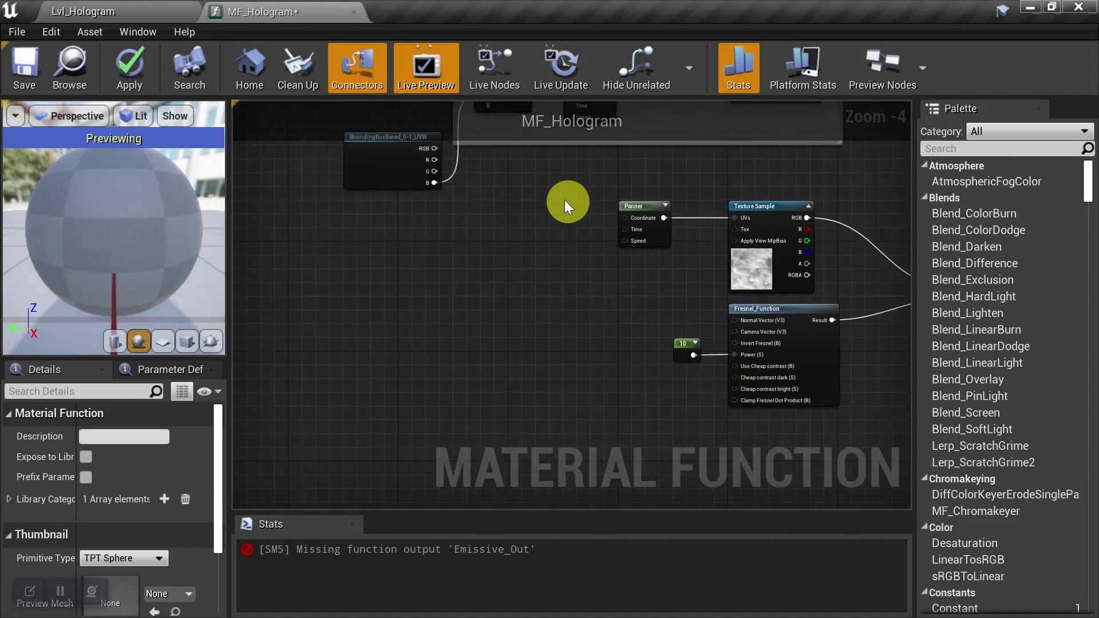
pyautogui.moveTo(431, 209); pyautogui.dragTo(626, 245)
# Step: Enclose the outer-edge noise nodes in a comment titled Outer Edge and shift the group slightly toward the bounding-box node
pyautogui.scroll(-2, 458, 267)
pyautogui.moveTo(366, 231); pyautogui.dragTo(720, 369)
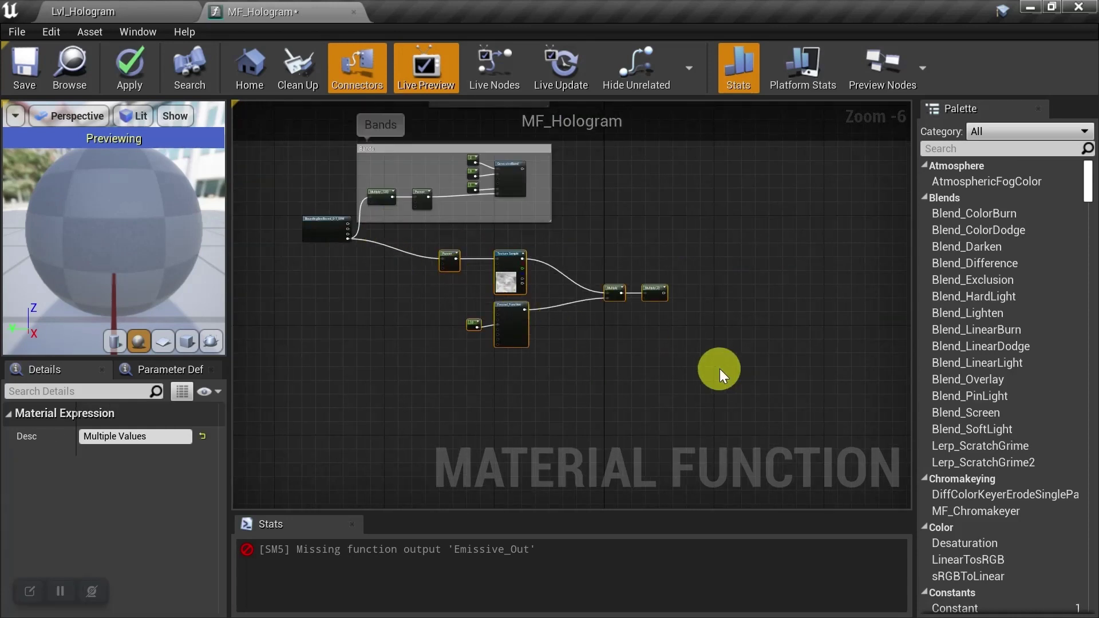
pyautogui.press('c')
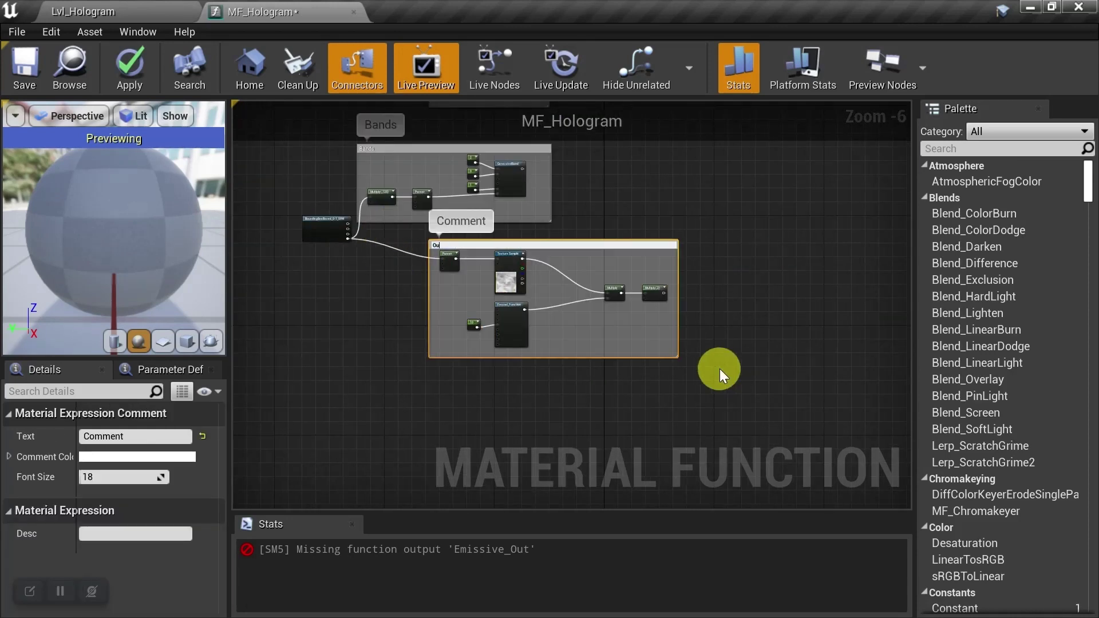
pyautogui.write('Outer Edge')
pyautogui.press('Return')
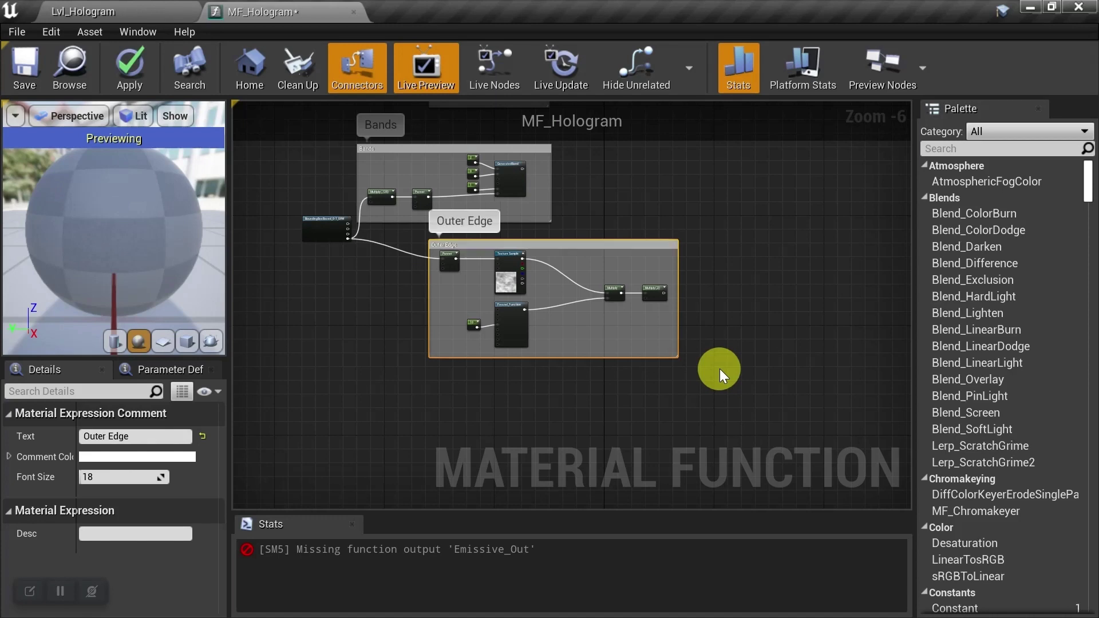
pyautogui.moveTo(590, 243); pyautogui.dragTo(525, 246)
pyautogui.click(605, 248)
# Step: Create an Add node with the GeneratedBand result in A and the MOD Outer Edge Multiply output in B
pyautogui.moveTo(606, 248); pyautogui.dragTo(480, 284, button='right')
pyautogui.scroll(3, 624, 236)
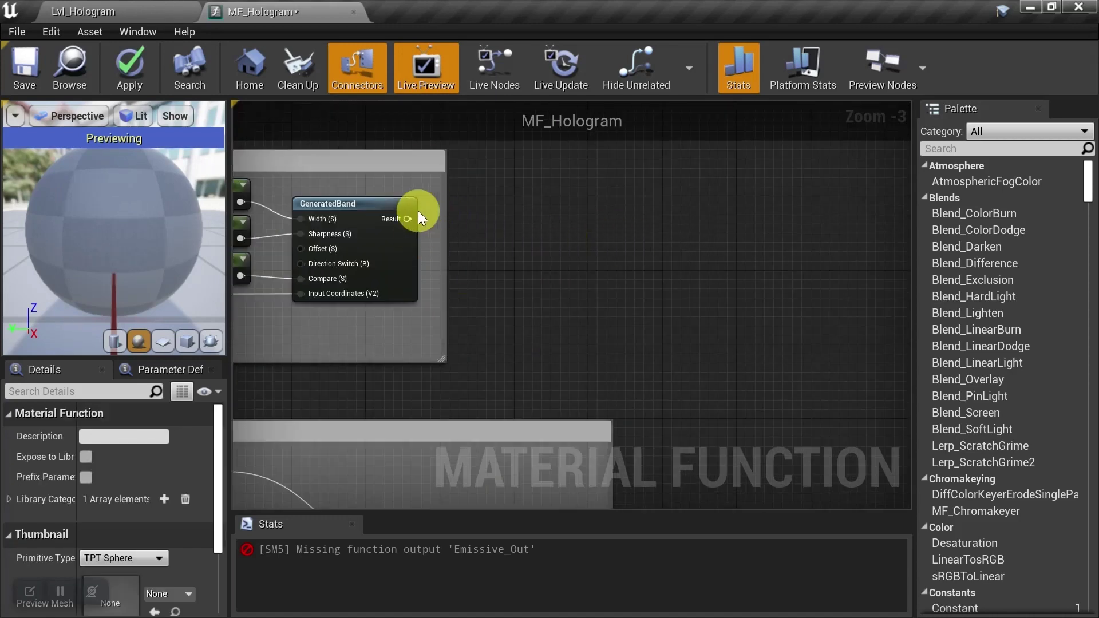
pyautogui.moveTo(408, 219); pyautogui.dragTo(683, 275)
pyautogui.write('+')
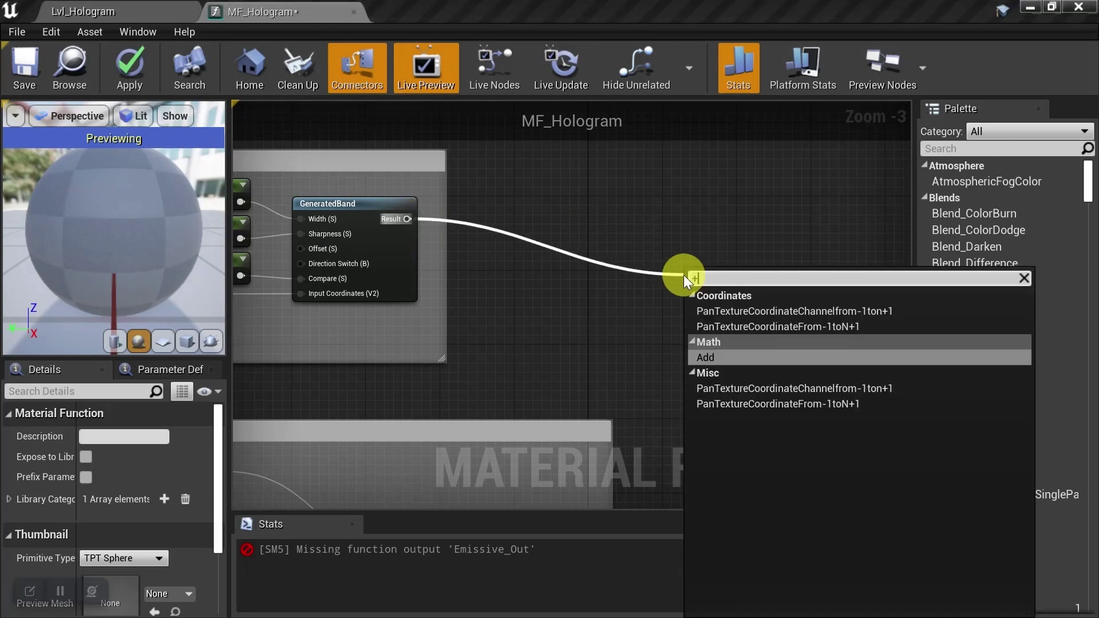
pyautogui.click(737, 357)
pyautogui.moveTo(712, 290); pyautogui.dragTo(557, 373, button='right')
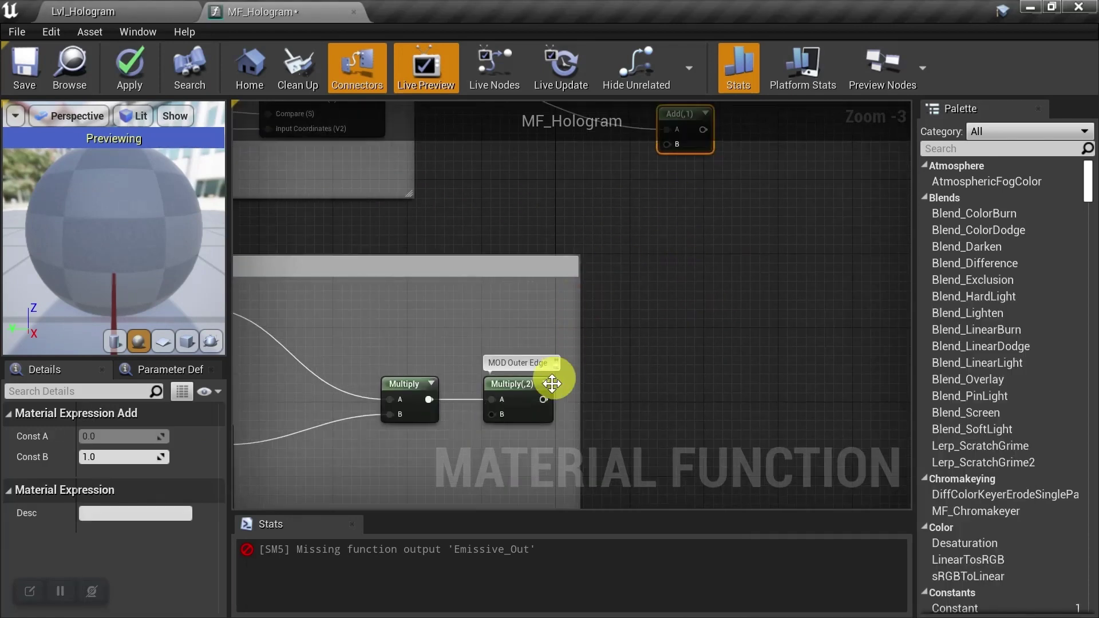
pyautogui.moveTo(544, 399); pyautogui.dragTo(667, 144)
# Step: Add a Multiply node with the combined Normal Map and Pixelation result in A and the Add node's output in B
pyautogui.moveTo(676, 185); pyautogui.dragTo(667, 478, button='right')
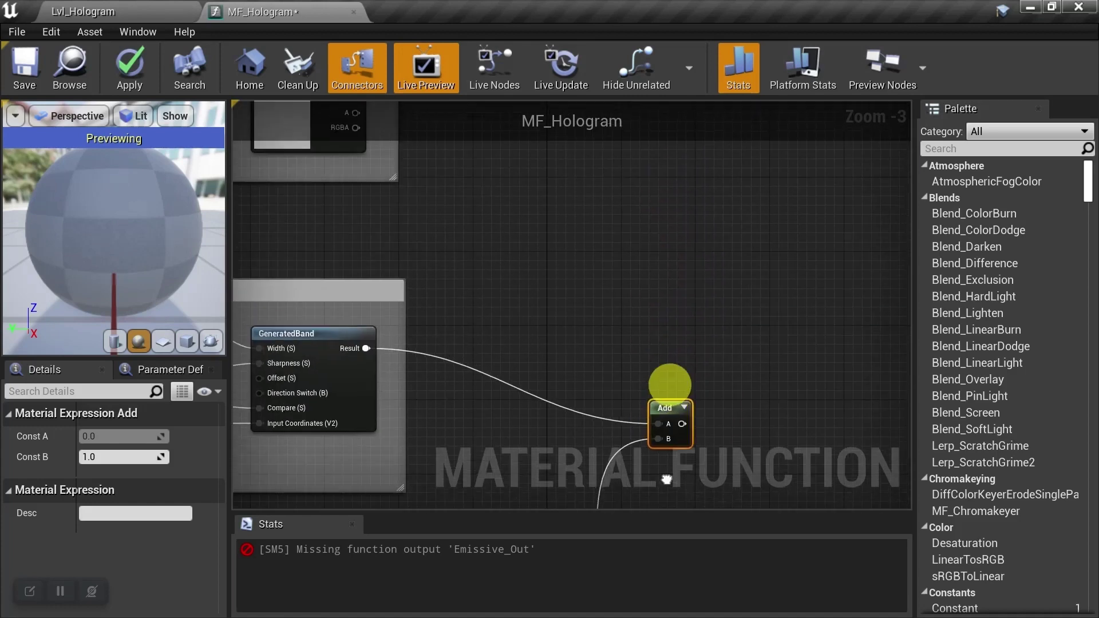
pyautogui.scroll(-2, 668, 315)
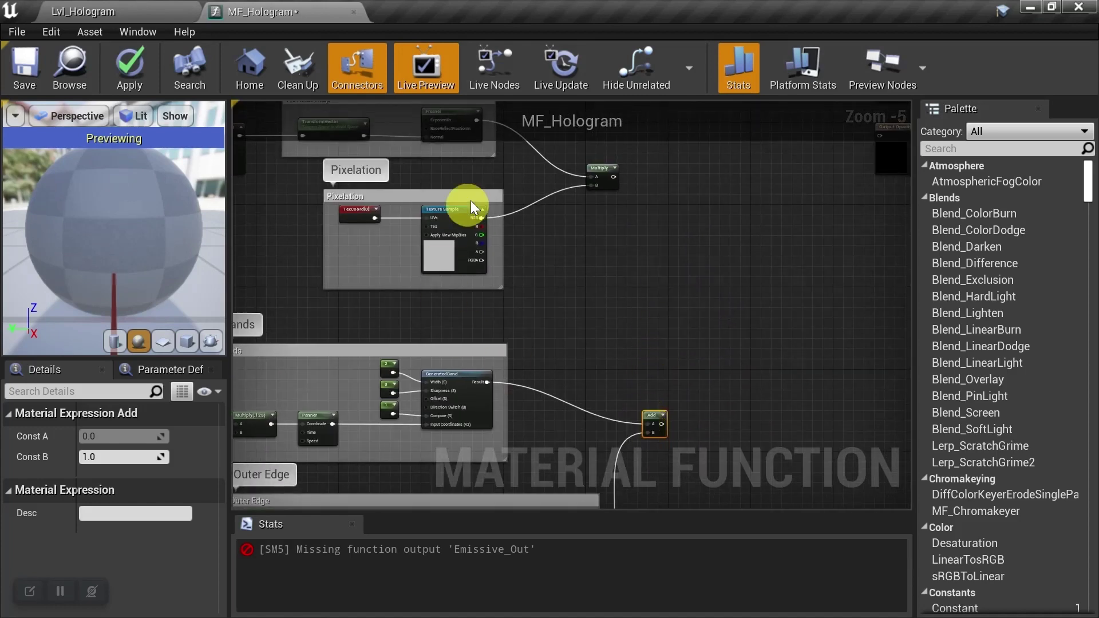
pyautogui.moveTo(489, 196); pyautogui.dragTo(498, 225, button='right')
pyautogui.moveTo(504, 435); pyautogui.dragTo(483, 258, button='right')
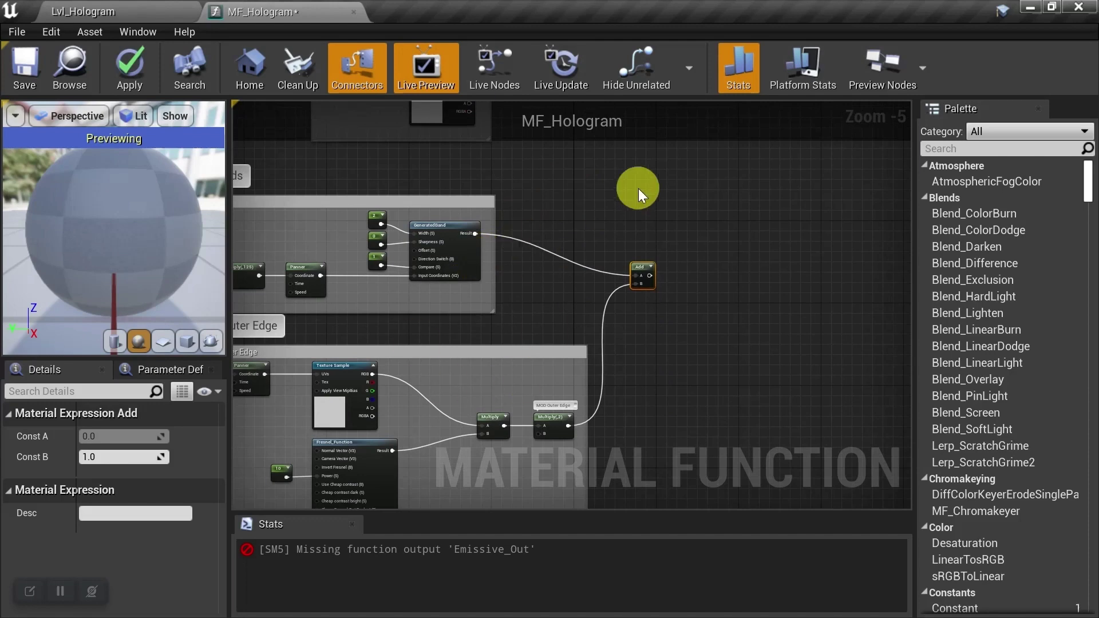
pyautogui.moveTo(640, 196); pyautogui.dragTo(581, 418, button='right')
pyautogui.moveTo(540, 256); pyautogui.dragTo(641, 257)
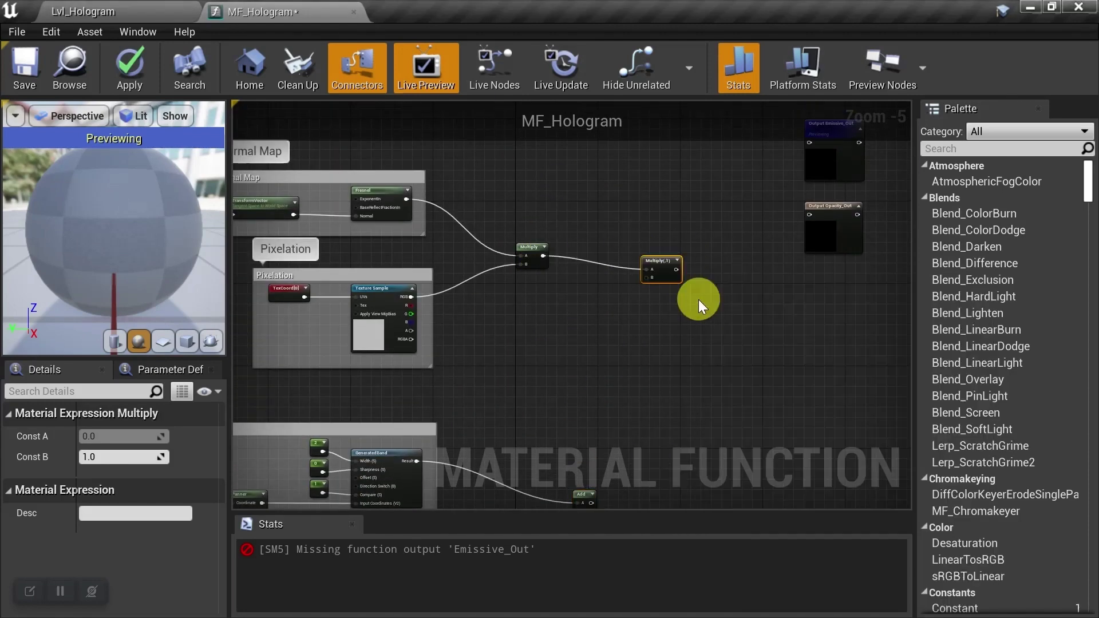
pyautogui.moveTo(619, 487); pyautogui.dragTo(615, 348, button='right')
pyautogui.moveTo(586, 362); pyautogui.dragTo(681, 191)
# Step: Move the Emissive_Out and Opacity_Out nodes together farther from the Multiply node to make room
pyautogui.moveTo(729, 238); pyautogui.dragTo(638, 321, button='right')
pyautogui.moveTo(792, 172); pyautogui.dragTo(669, 284)
pyautogui.moveTo(693, 168); pyautogui.dragTo(747, 167)
pyautogui.scroll(2, 704, 229)
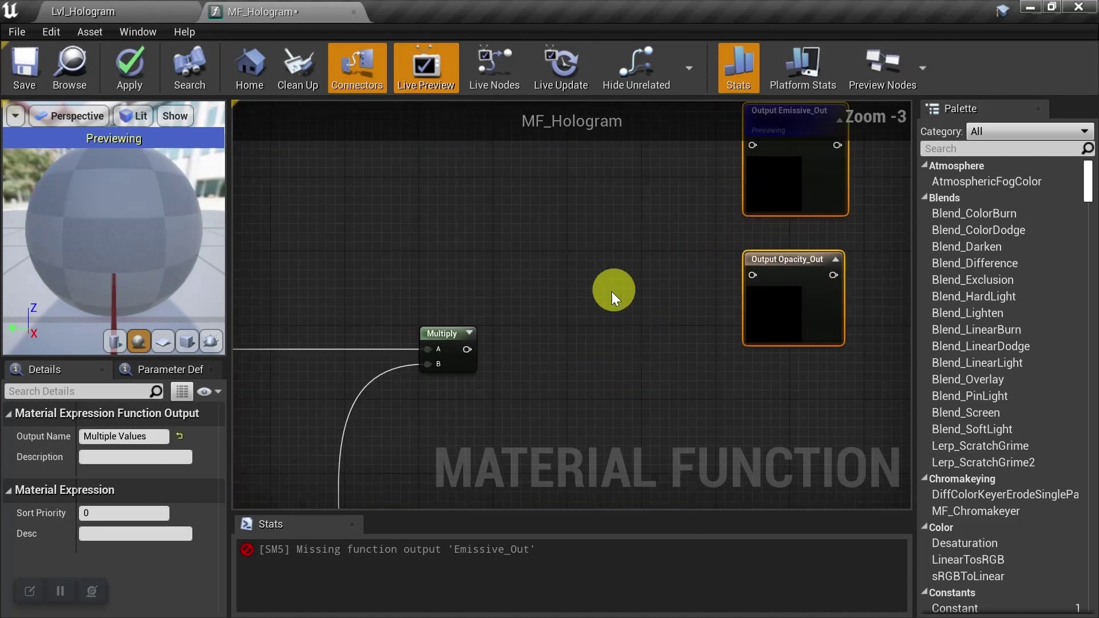
pyautogui.click(633, 280)
# Step: Add a Subtract node after the Multiply with Const B 0.09 and description MOD Opacity, and feed it into Opacity_Out
pyautogui.moveTo(468, 349); pyautogui.dragTo(561, 349)
pyautogui.write('subtract')
pyautogui.click(609, 445)
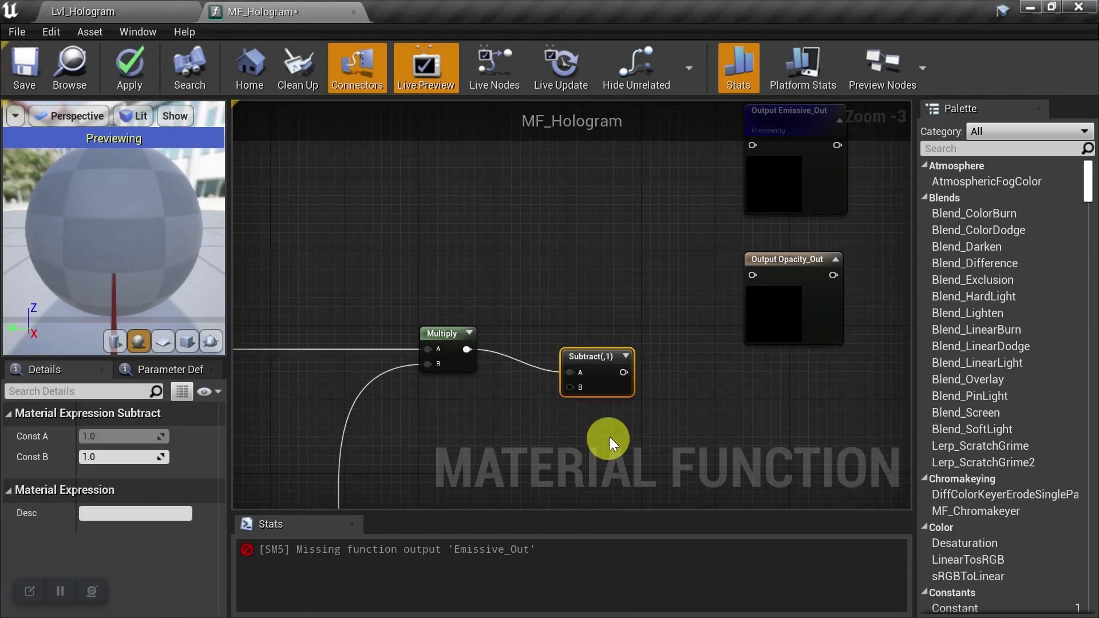
pyautogui.click(583, 348)
pyautogui.moveTo(580, 358); pyautogui.dragTo(587, 335)
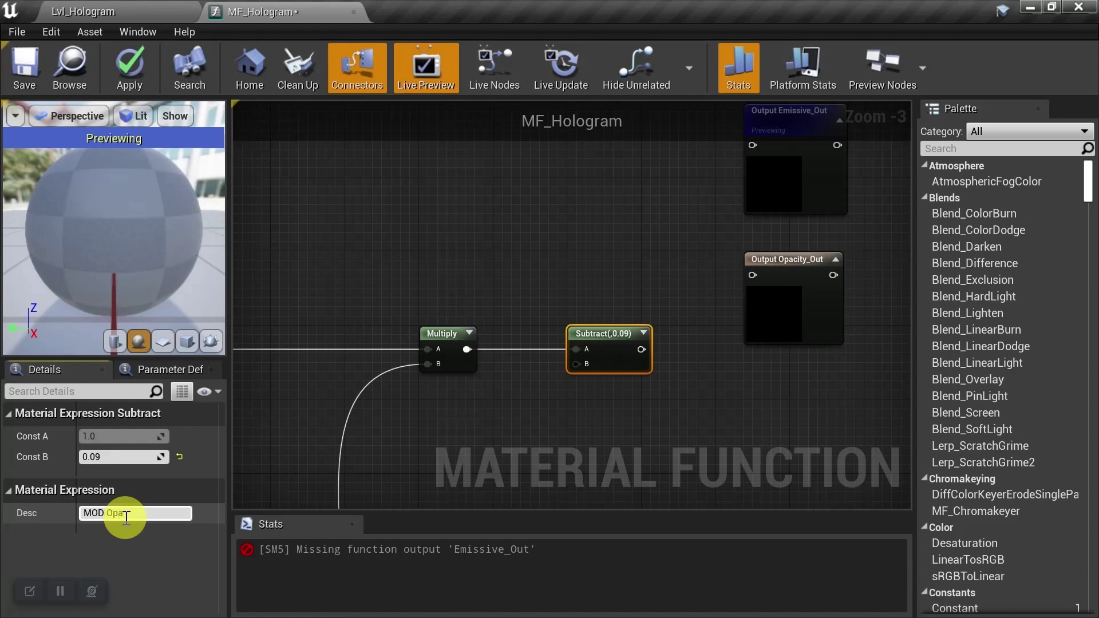
pyautogui.press('Return')
pyautogui.moveTo(780, 262); pyautogui.dragTo(826, 338)
pyautogui.moveTo(640, 350); pyautogui.dragTo(804, 351)
# Step: Add a Multiply node with the Color_In input in A and the final mask Multiply, the one feeding MOD Opacity, in B
pyautogui.scroll(-3, 665, 242)
pyautogui.moveTo(670, 245); pyautogui.dragTo(744, 253, button='right')
pyautogui.scroll(2, 492, 206)
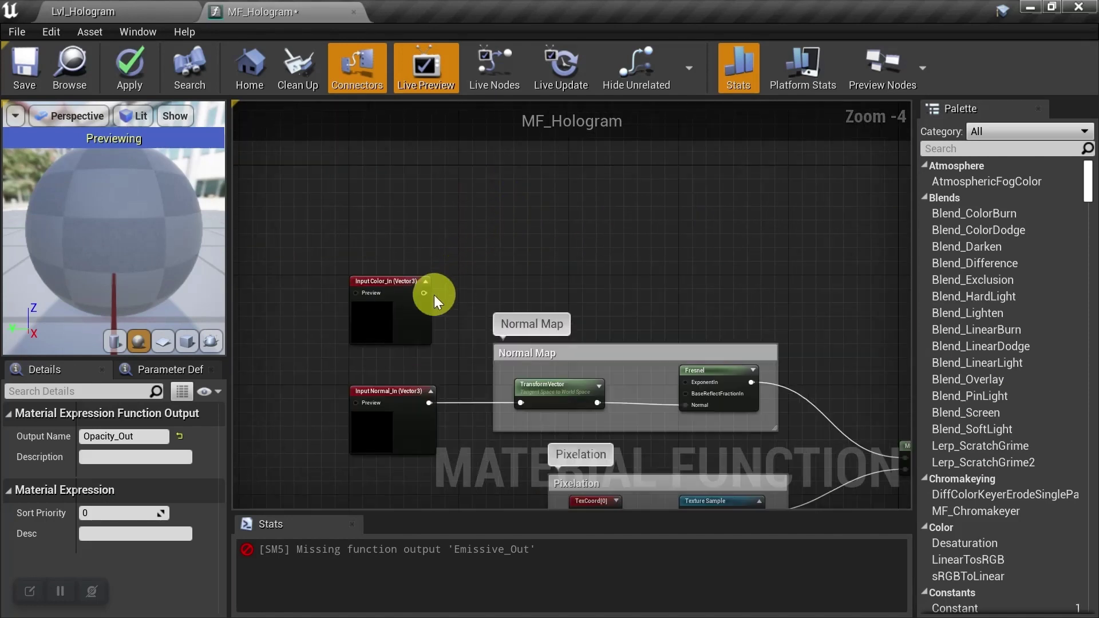
pyautogui.moveTo(423, 294); pyautogui.dragTo(710, 273)
pyautogui.write('*')
pyautogui.click(704, 309)
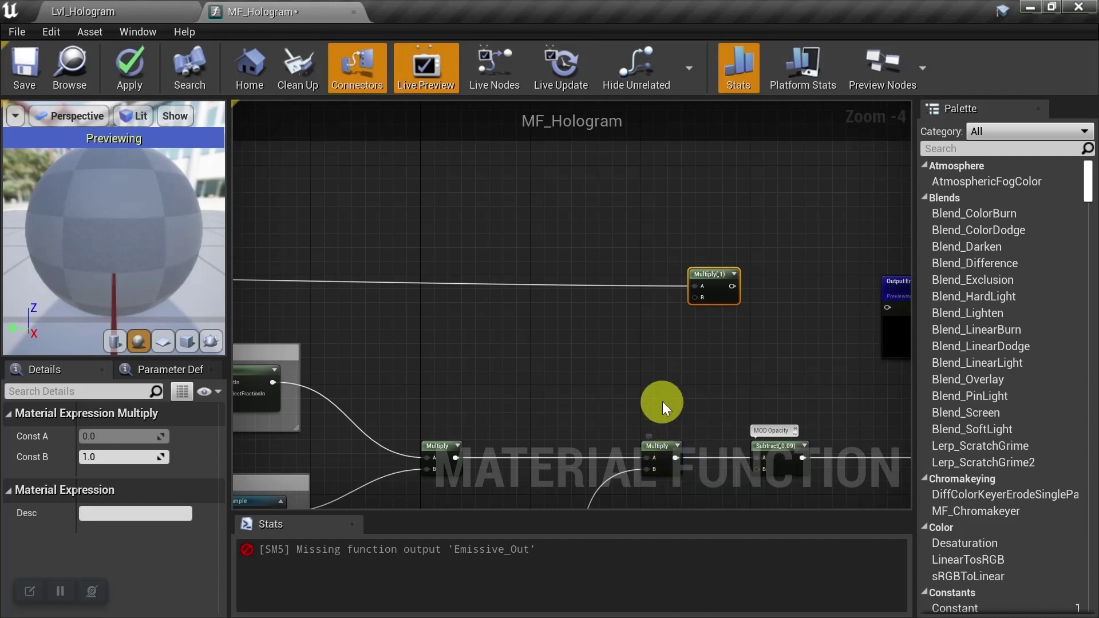
pyautogui.moveTo(662, 403); pyautogui.dragTo(606, 277, button='right')
pyautogui.scroll(-2, 504, 232)
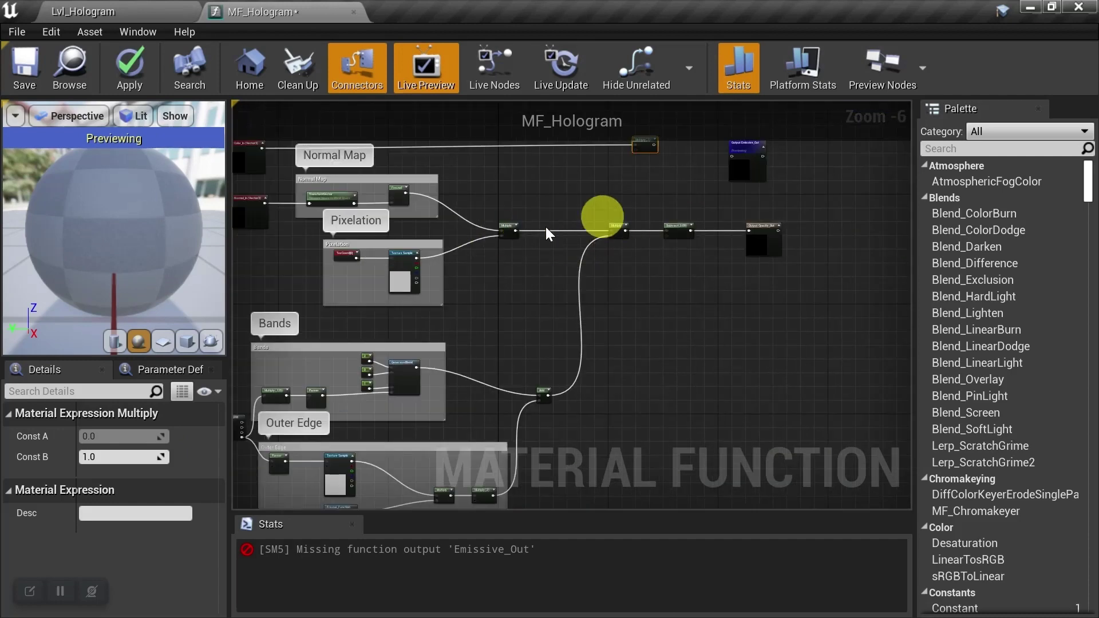
pyautogui.moveTo(613, 228); pyautogui.dragTo(529, 378, button='right')
pyautogui.scroll(2, 529, 378)
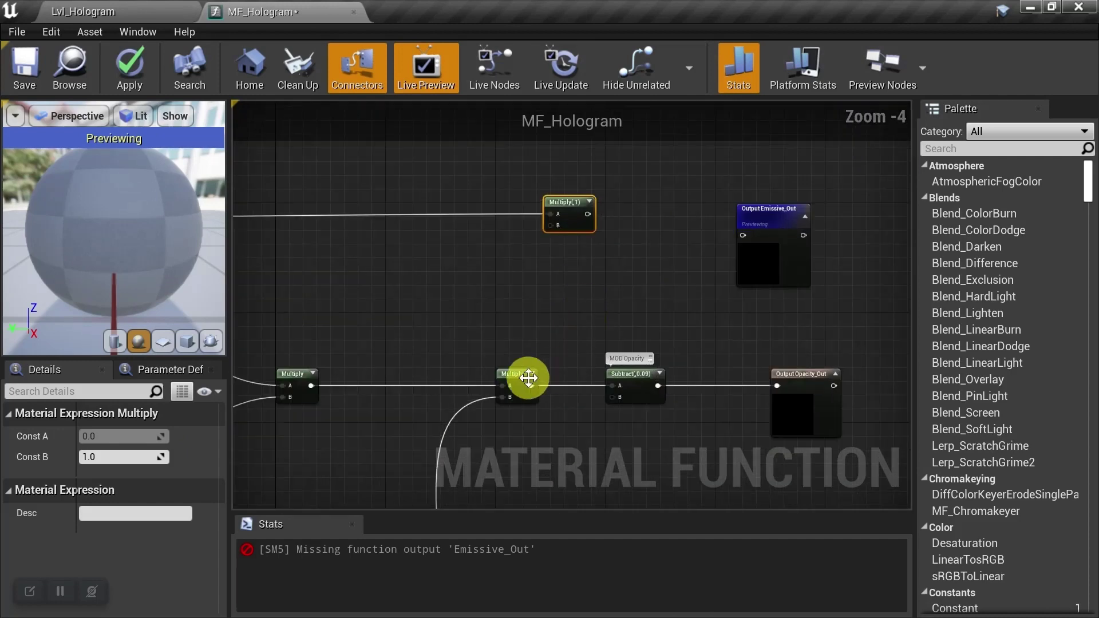
pyautogui.moveTo(531, 386); pyautogui.dragTo(555, 226)
# Step: Chain another Multiply node after the color Multiply, with Const B set to 50 and the description MOD Emissive
pyautogui.moveTo(649, 218); pyautogui.dragTo(649, 208)
pyautogui.write('*')
pyautogui.click(698, 253)
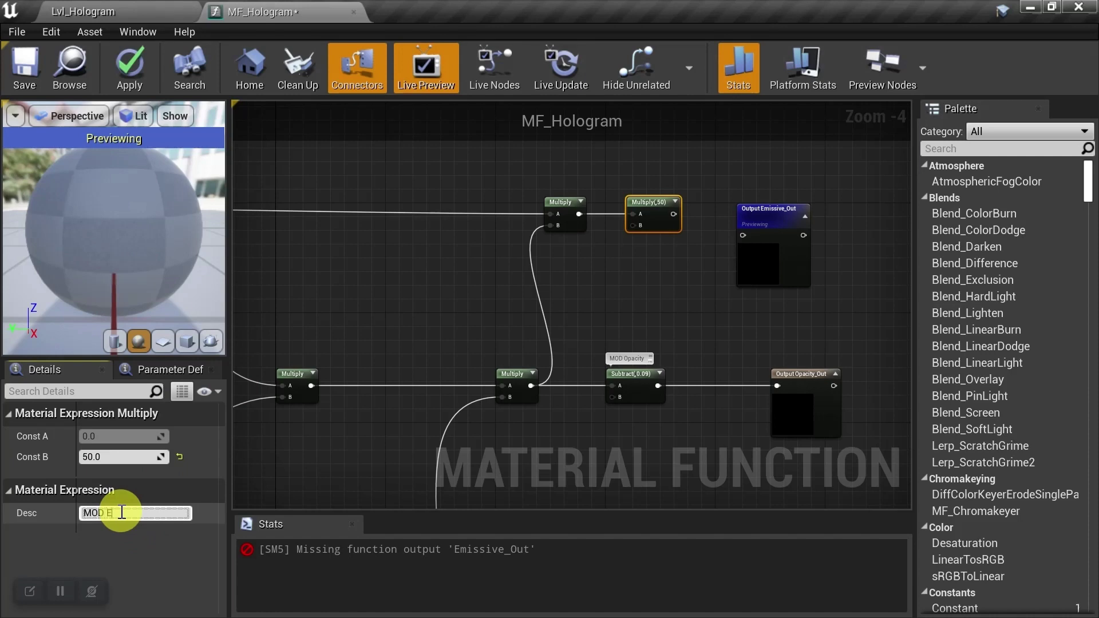
pyautogui.press('Return')
pyautogui.click(454, 307)
# Step: Connect the MOD Emissive Multiply to the repositioned Emissive_Out node and save the material function
pyautogui.moveTo(728, 210); pyautogui.dragTo(634, 215, button='right')
pyautogui.moveTo(676, 222); pyautogui.dragTo(711, 201)
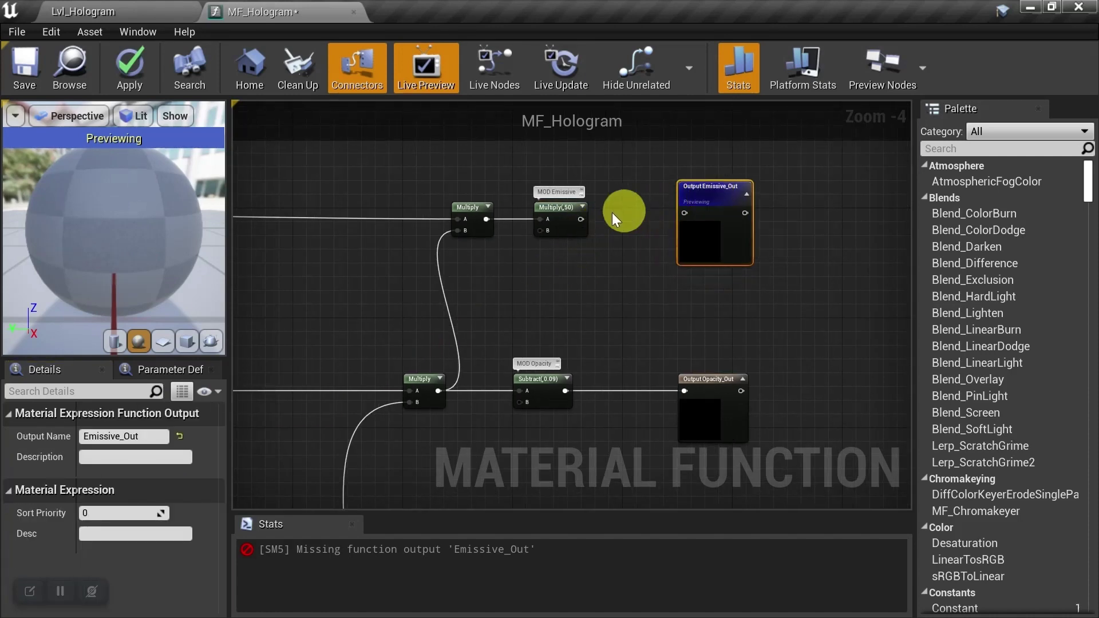
pyautogui.moveTo(580, 218); pyautogui.dragTo(686, 213)
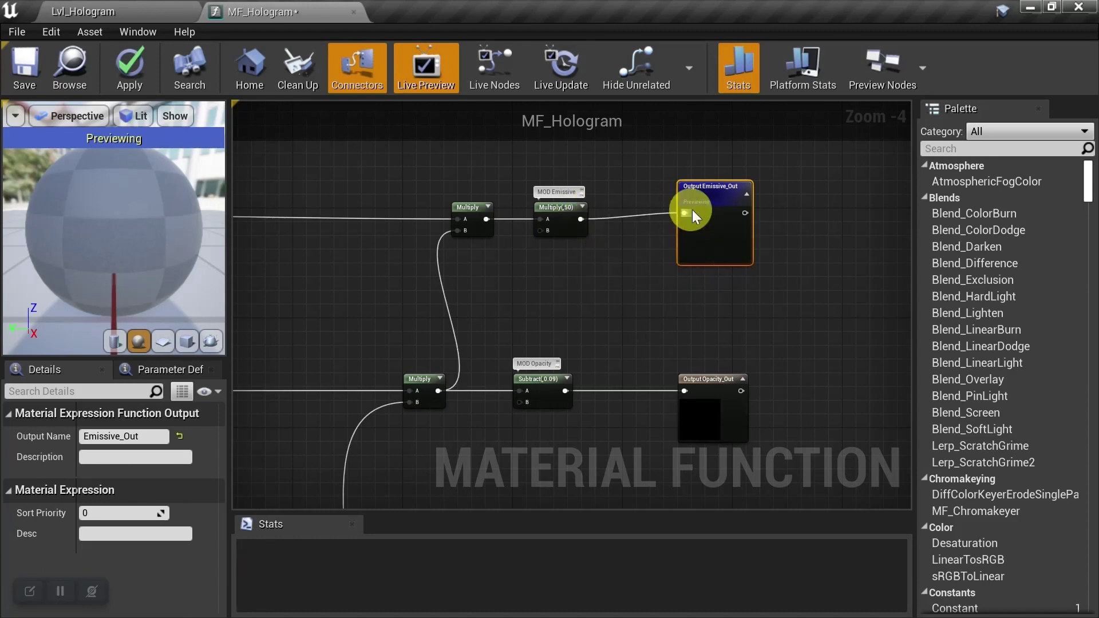
pyautogui.click(17, 61)
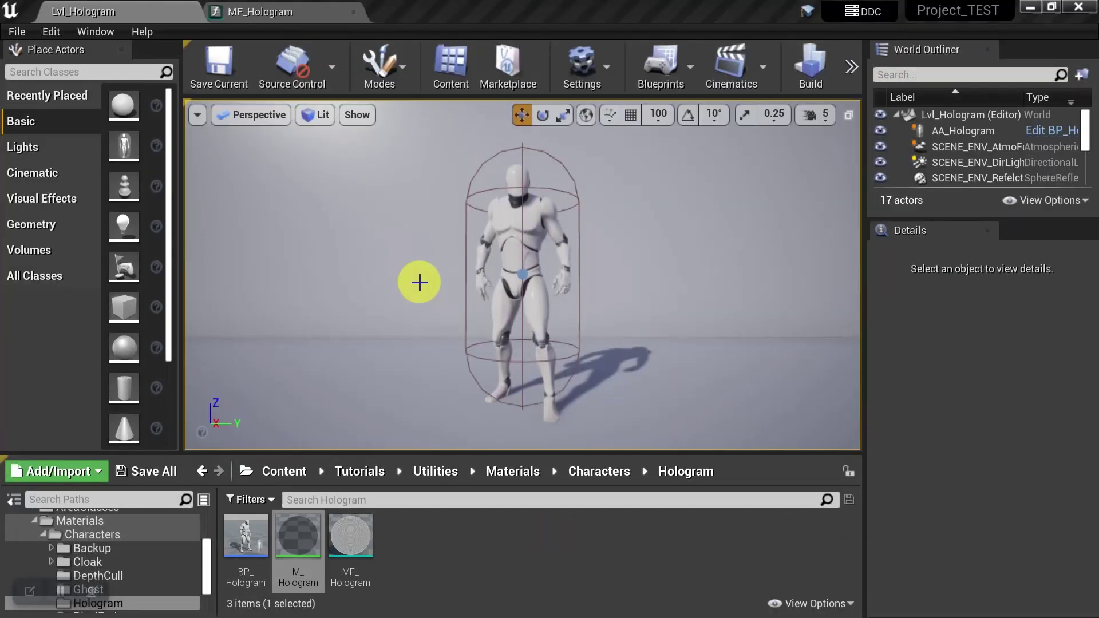
# Step: Open the M_Hologram material from the Hologram folder and locate its BodyColor parameter
pyautogui.doubleClick(303, 543)
pyautogui.scroll(-4, 523, 313)
pyautogui.moveTo(457, 331); pyautogui.dragTo(599, 237, button='right')
pyautogui.scroll(-2, 598, 237)
pyautogui.moveTo(515, 258); pyautogui.dragTo(737, 283, button='right')
pyautogui.scroll(3, 537, 277)
pyautogui.moveTo(537, 277); pyautogui.dragTo(459, 260, button='right')
# Step: Set the BodyColor parameter's default color to R 0, G 0.55 and B 1
pyautogui.doubleClick(332, 250)
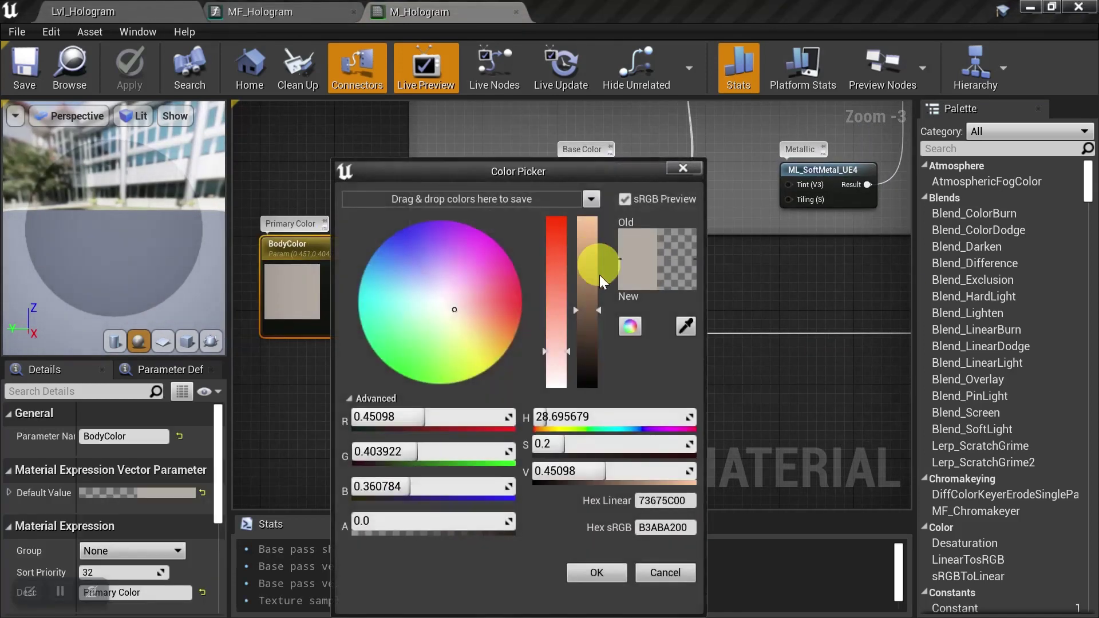
pyautogui.click(458, 422)
pyautogui.write('0')
pyautogui.press('Tab')
pyautogui.press('BackSpace')
pyautogui.write('.55')
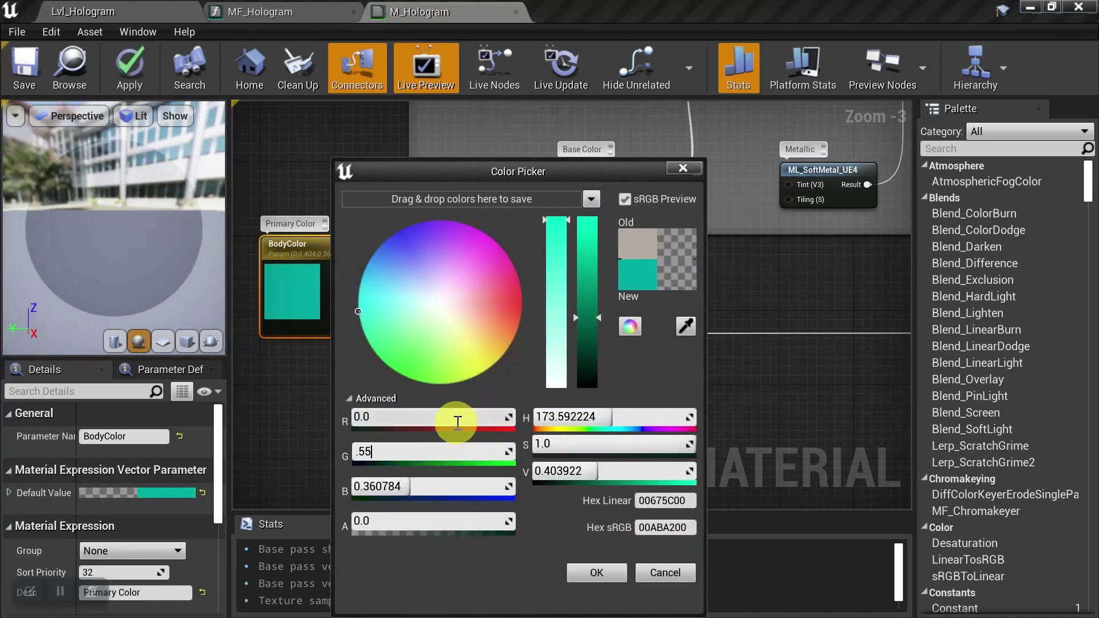
pyautogui.press('Tab')
pyautogui.write('1')
pyautogui.press('Tab')
pyautogui.click(603, 570)
# Step: Delete the node feeding MF_DepthCull's Opacity_In input and move MF_DepthCull close to the M_Hologram result node
pyautogui.scroll(-3, 689, 420)
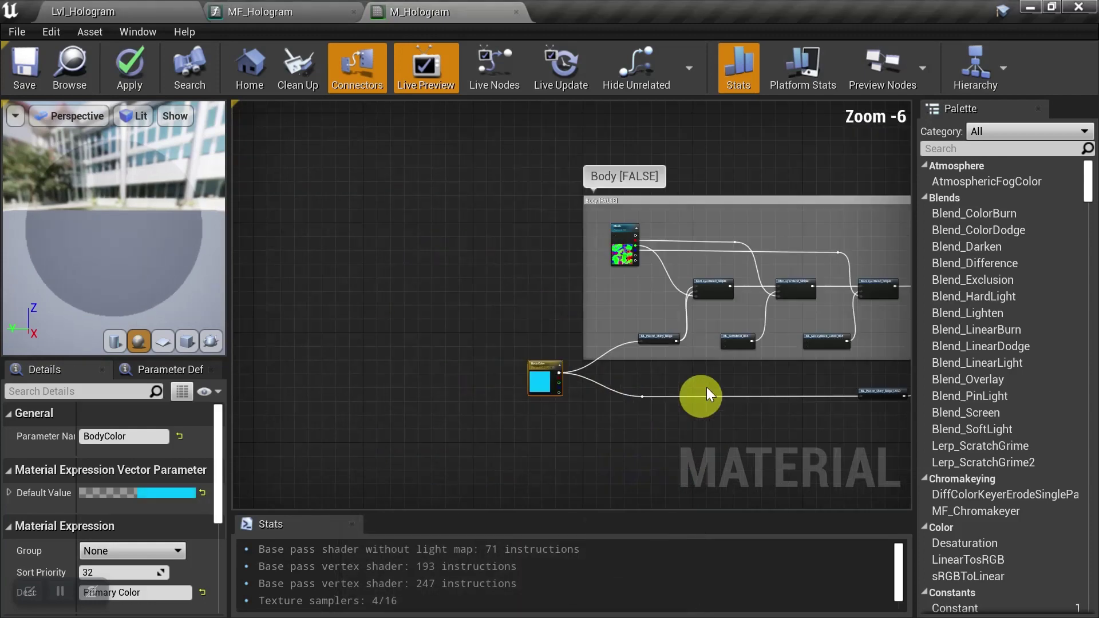
pyautogui.moveTo(712, 368); pyautogui.dragTo(261, 295, button='right')
pyautogui.scroll(2, 554, 337)
pyautogui.click(510, 351)
pyautogui.press('Delete')
pyautogui.moveTo(596, 359); pyautogui.dragTo(781, 172)
pyautogui.moveTo(780, 172); pyautogui.dragTo(676, 250, button='right')
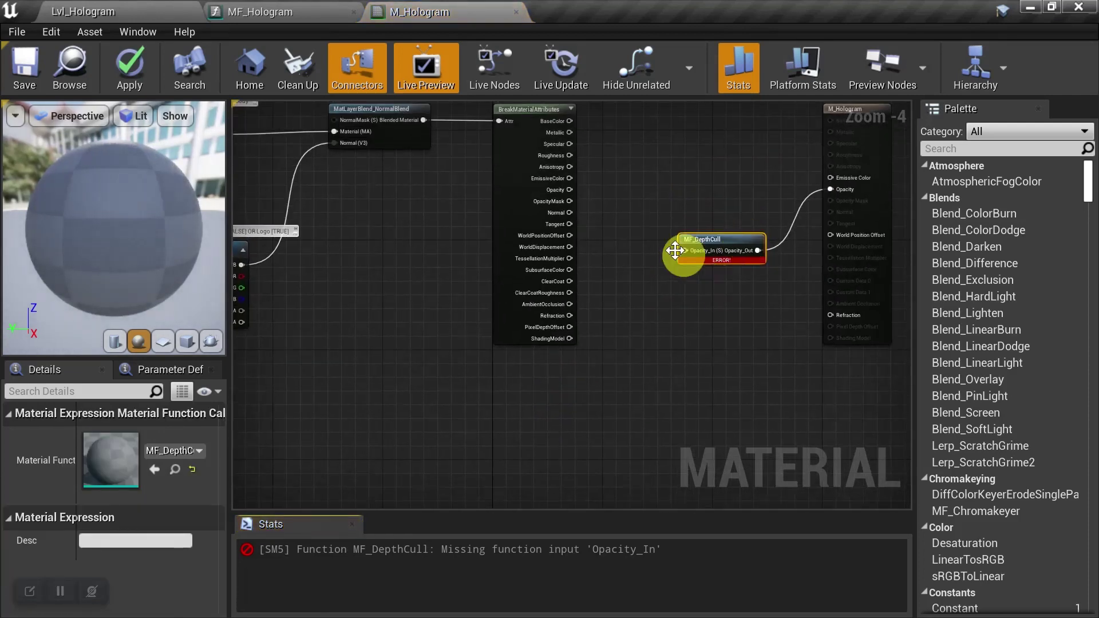
# Step: Add a MaterialFunctionCall node beside BreakMaterialAttributes and assign MF_Hologram to it
pyautogui.rightClick(623, 181)
pyautogui.write('call')
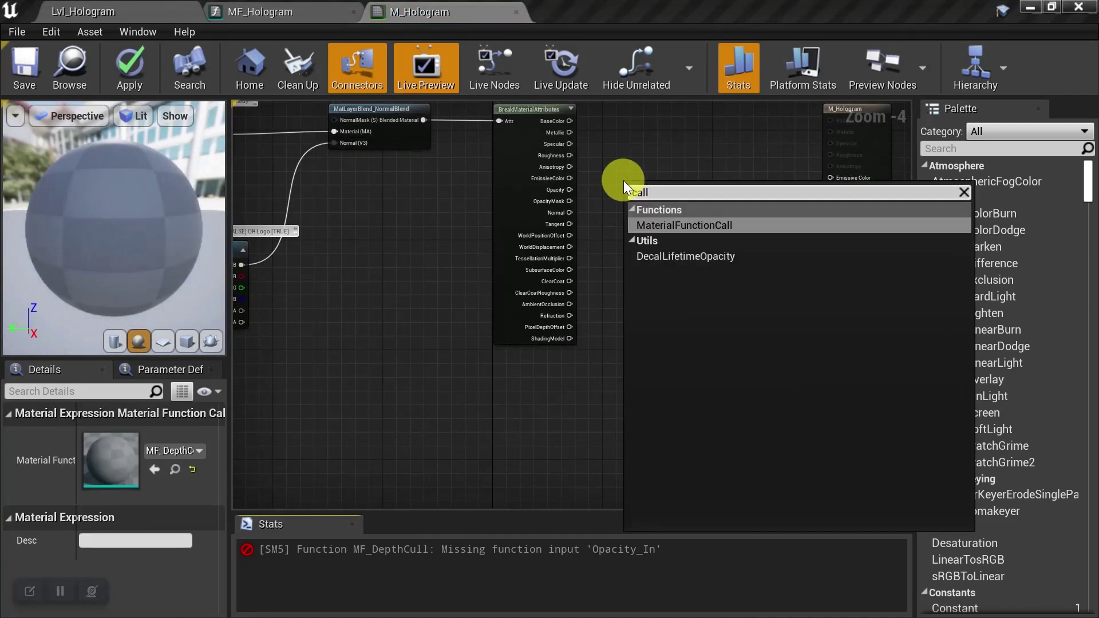
pyautogui.click(651, 226)
pyautogui.click(172, 451)
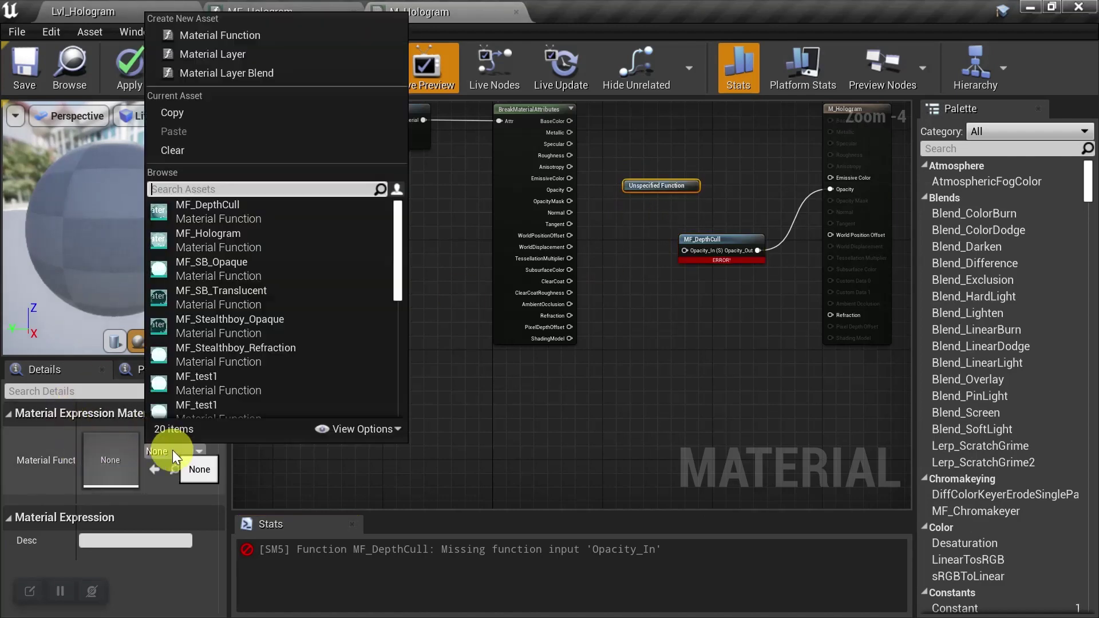
pyautogui.click(242, 238)
# Step: Connect MF_Hologram's Opacity_Out to MF_DepthCull's Opacity_In, and its Emissive_Out to the material's Emissive Color
pyautogui.moveTo(696, 239); pyautogui.dragTo(649, 242, button='right')
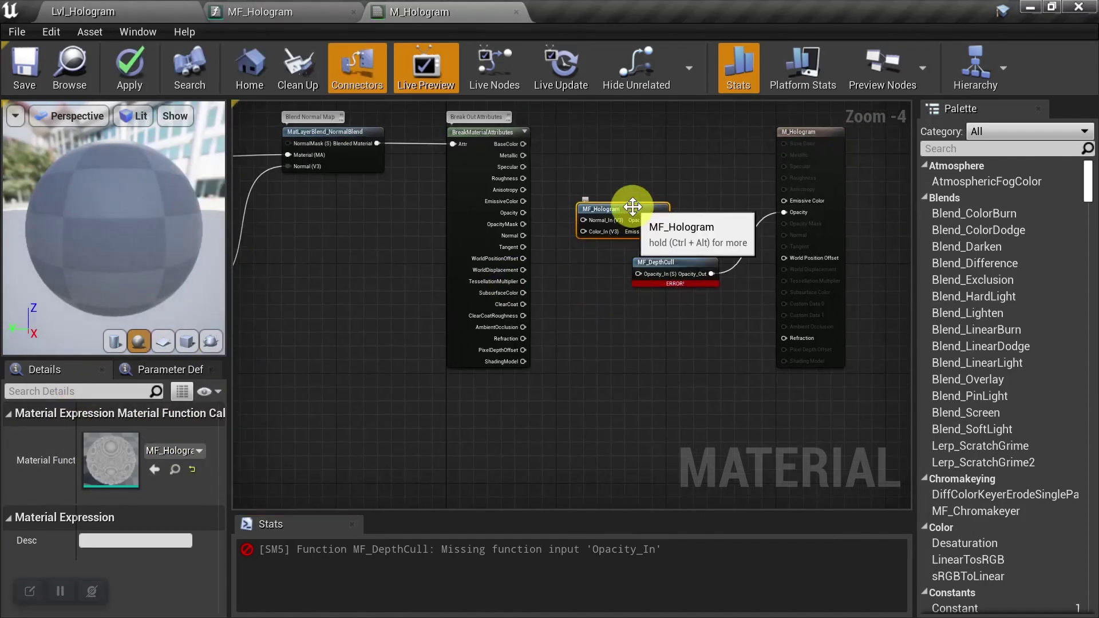
pyautogui.moveTo(632, 206); pyautogui.dragTo(602, 222, button='right')
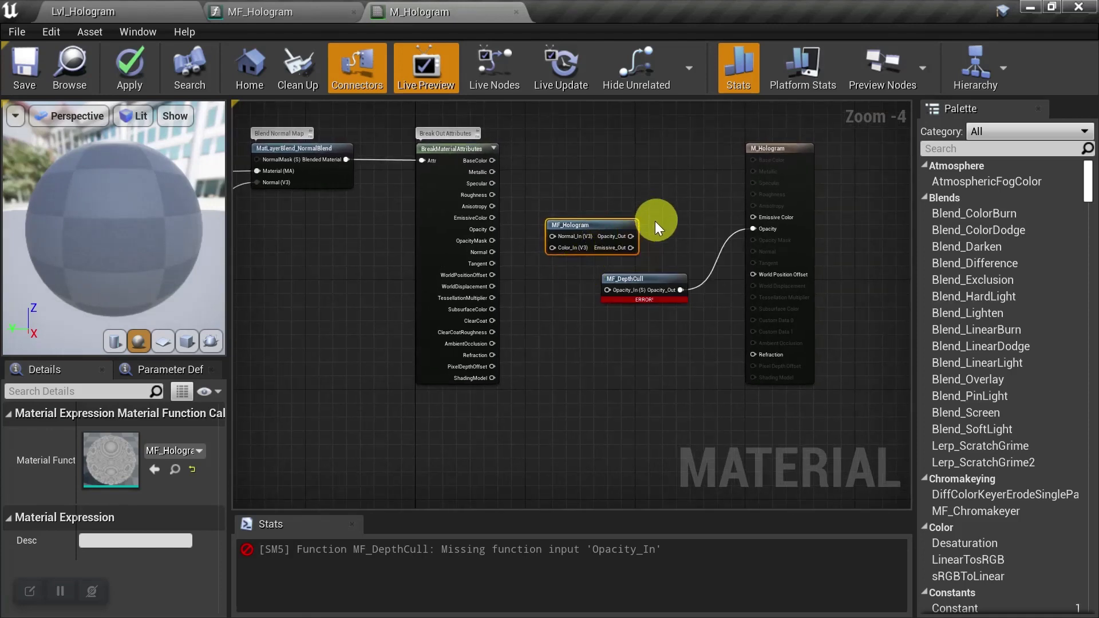
pyautogui.moveTo(630, 236); pyautogui.dragTo(607, 290)
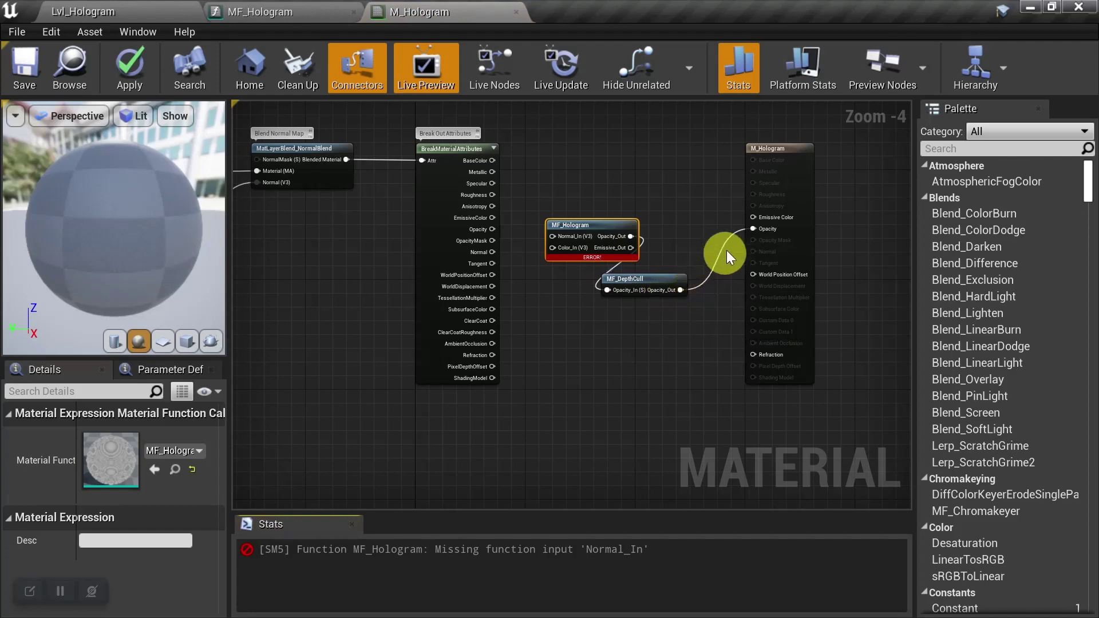
pyautogui.moveTo(744, 226); pyautogui.dragTo(753, 229)
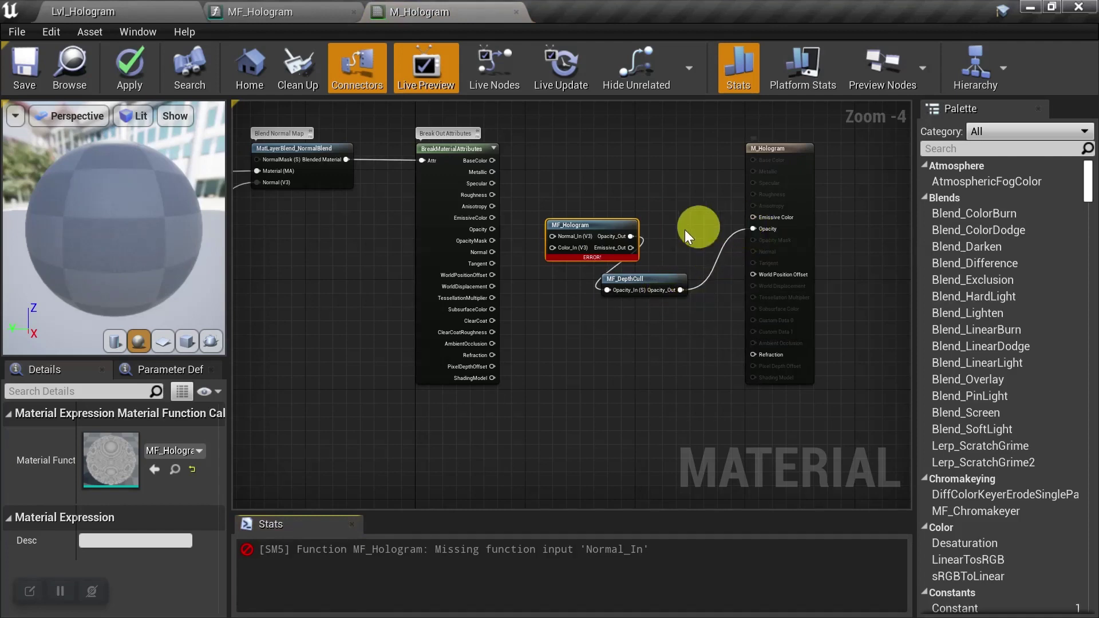
pyautogui.moveTo(630, 248); pyautogui.dragTo(753, 217)
# Step: Connect BreakMaterialAttributes' Normal output to MF_Hologram's Normal_In and the BodyColor parameter to its Color_In
pyautogui.moveTo(492, 252); pyautogui.dragTo(552, 236)
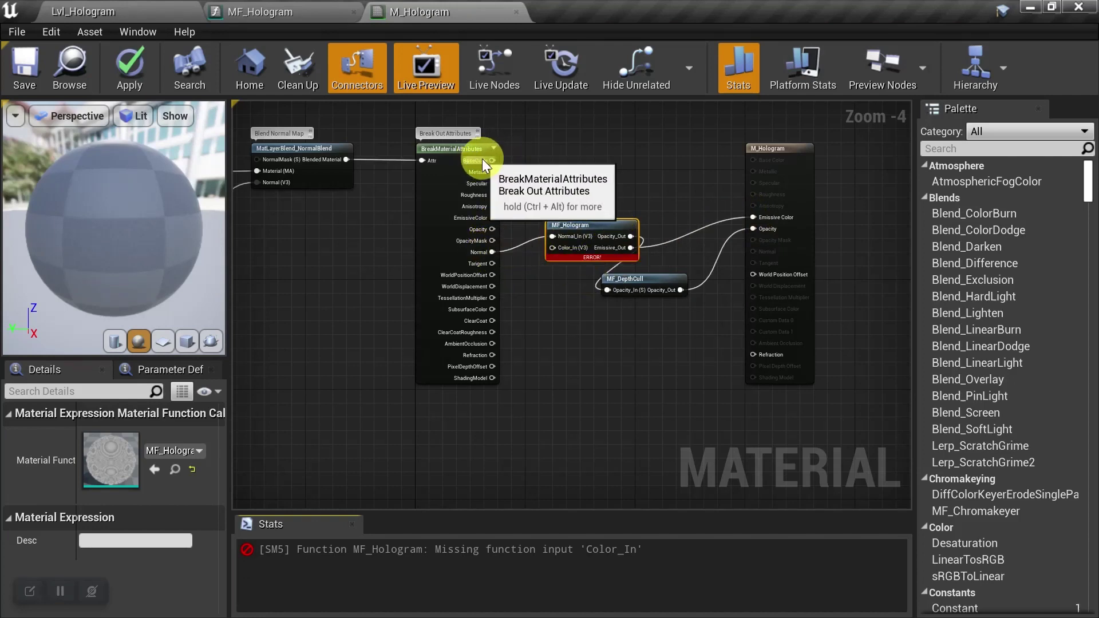
pyautogui.scroll(-1, 482, 159)
pyautogui.moveTo(367, 229); pyautogui.dragTo(490, 231, button='right')
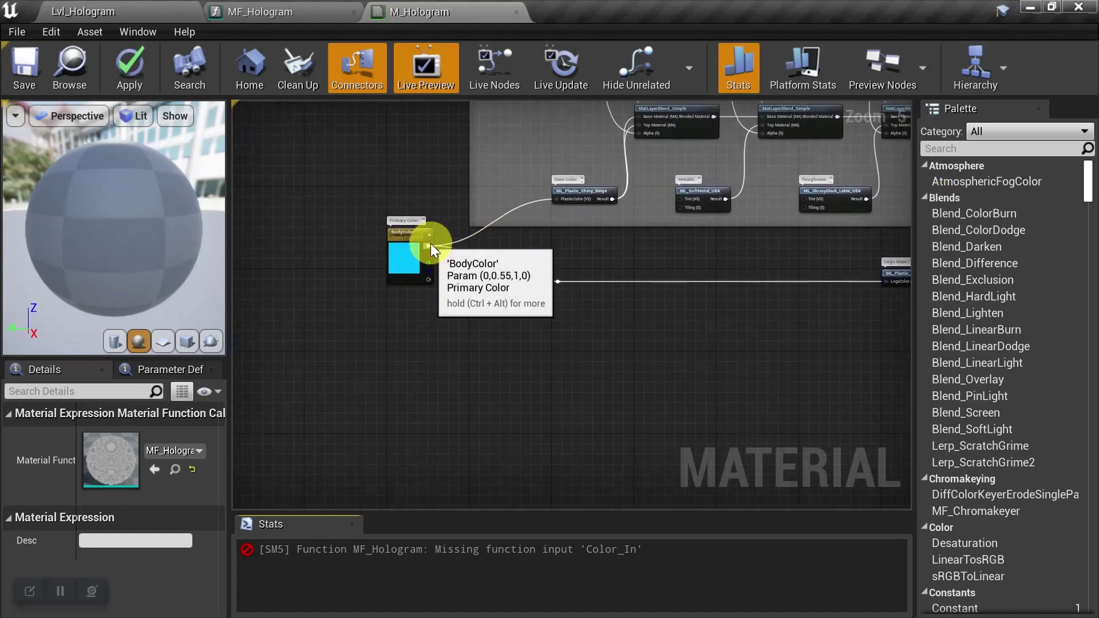
pyautogui.moveTo(430, 244); pyautogui.dragTo(731, 164)
# Step: Save the M_Hologram material and return to the Lvl_Hologram level
pyautogui.click(41, 67)
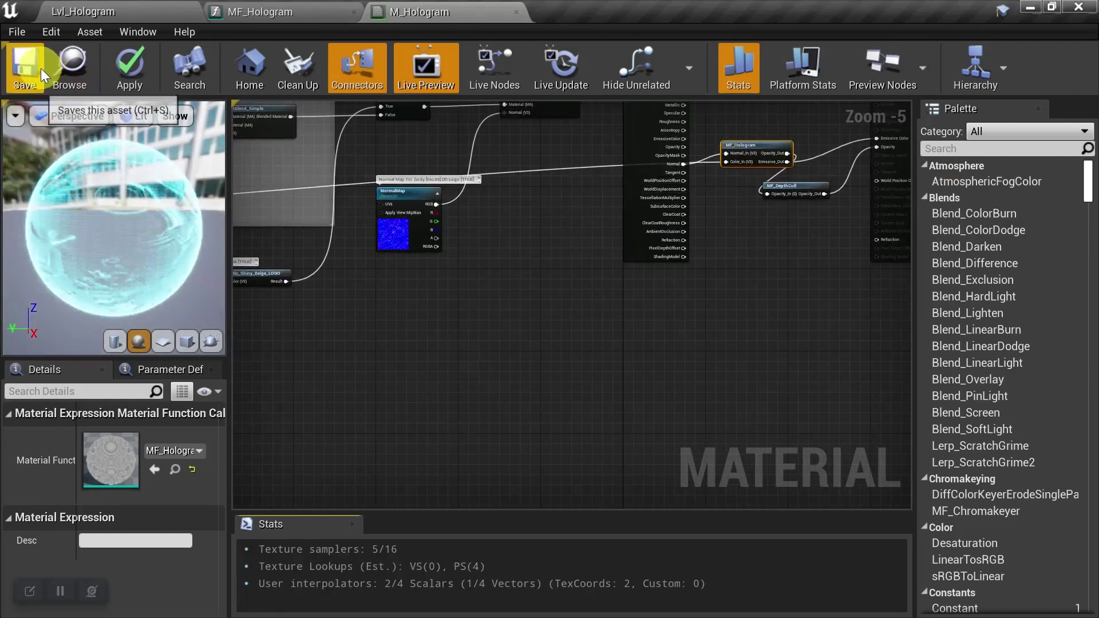
pyautogui.click(125, 13)
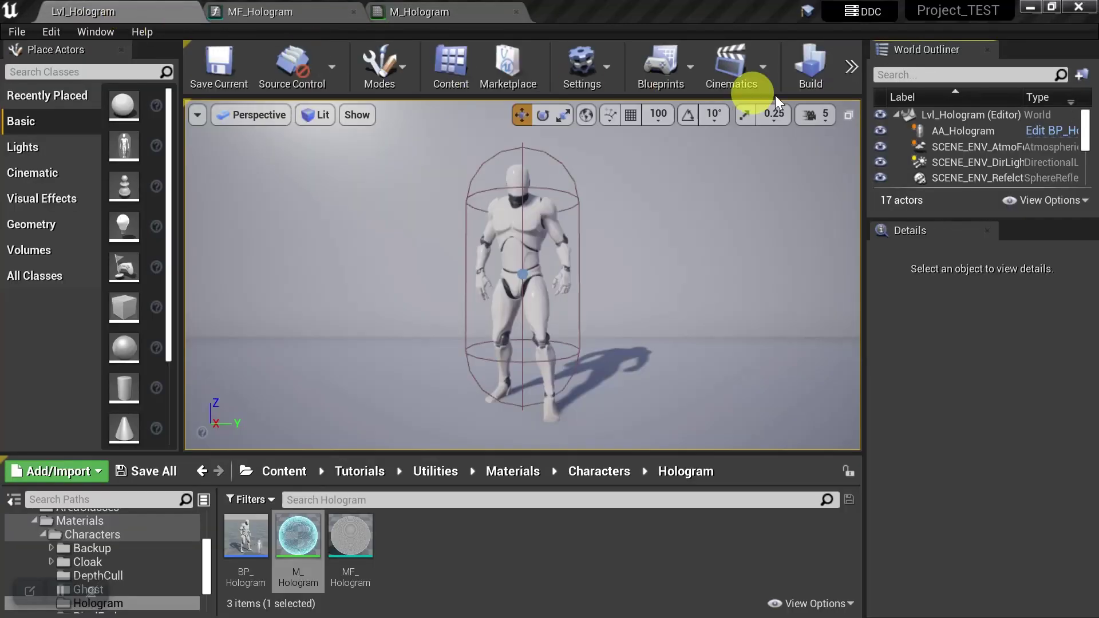
# Step: Enable Render CustomDepth Pass for the Mesh of the AA_Hologram actor
pyautogui.click(950, 129)
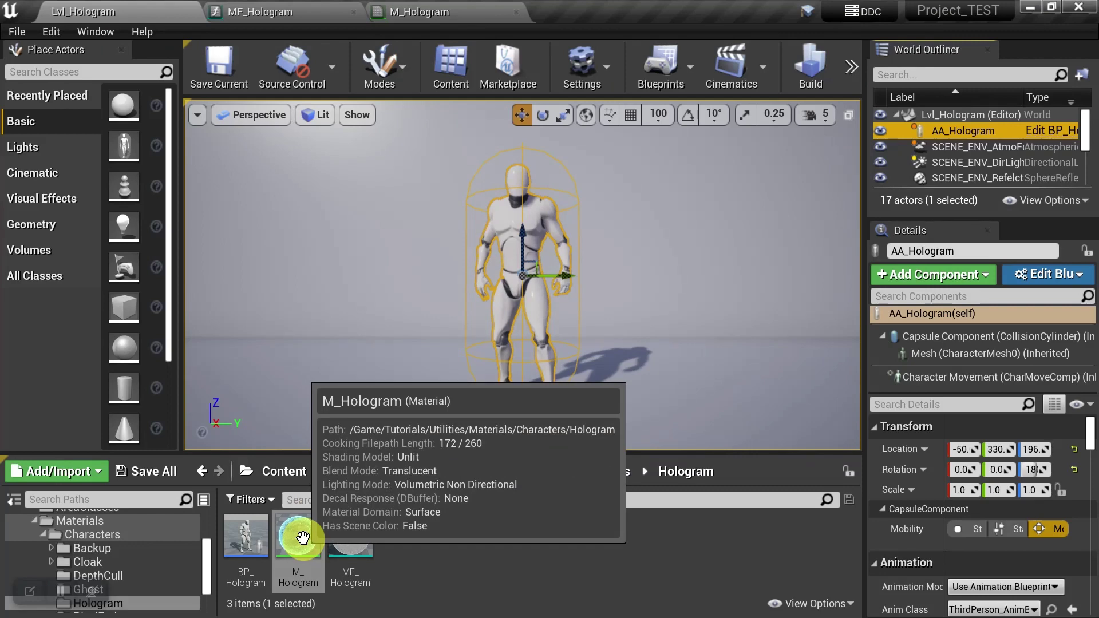
pyautogui.click(913, 404)
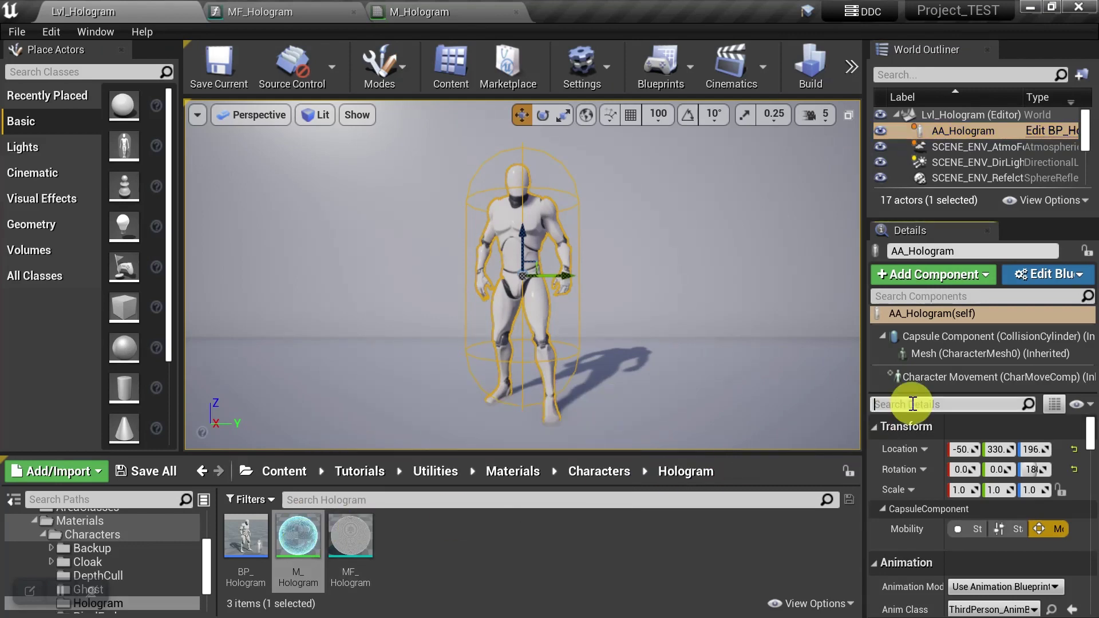
pyautogui.write('depth')
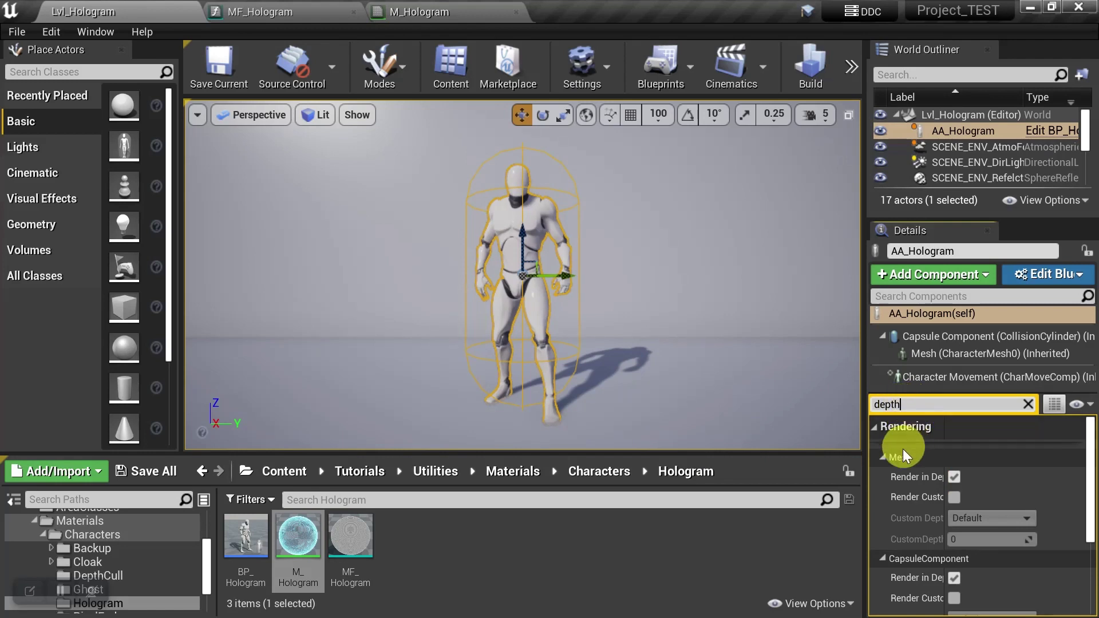
pyautogui.click(954, 496)
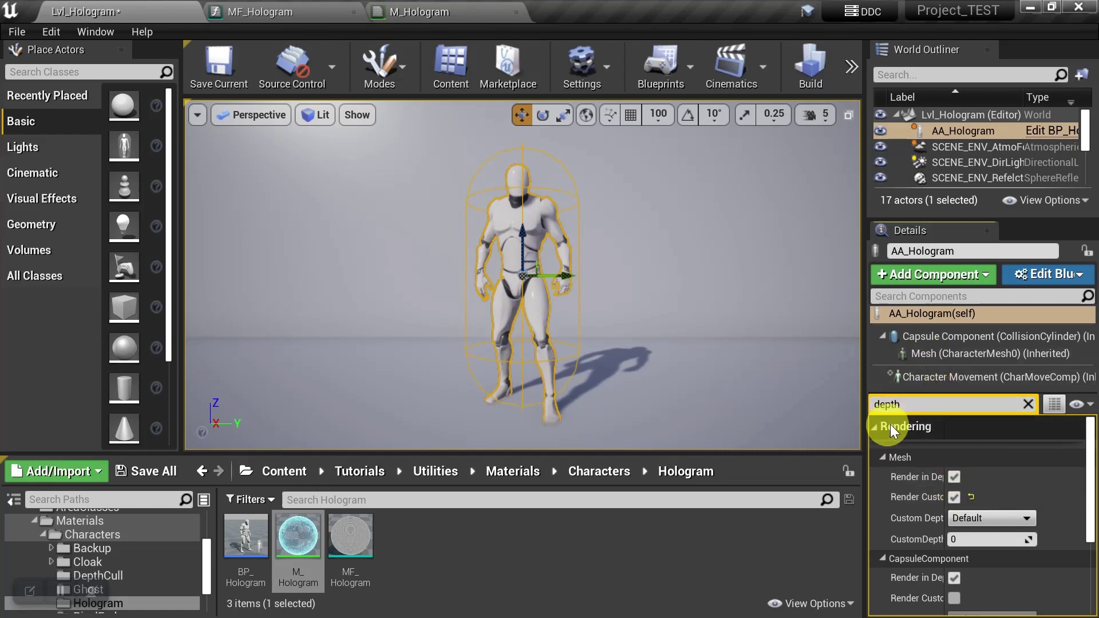
pyautogui.press('Escape')
# Step: Assign M_Hologram to material Element 0 of AA_Hologram's Mesh component
pyautogui.click(930, 354)
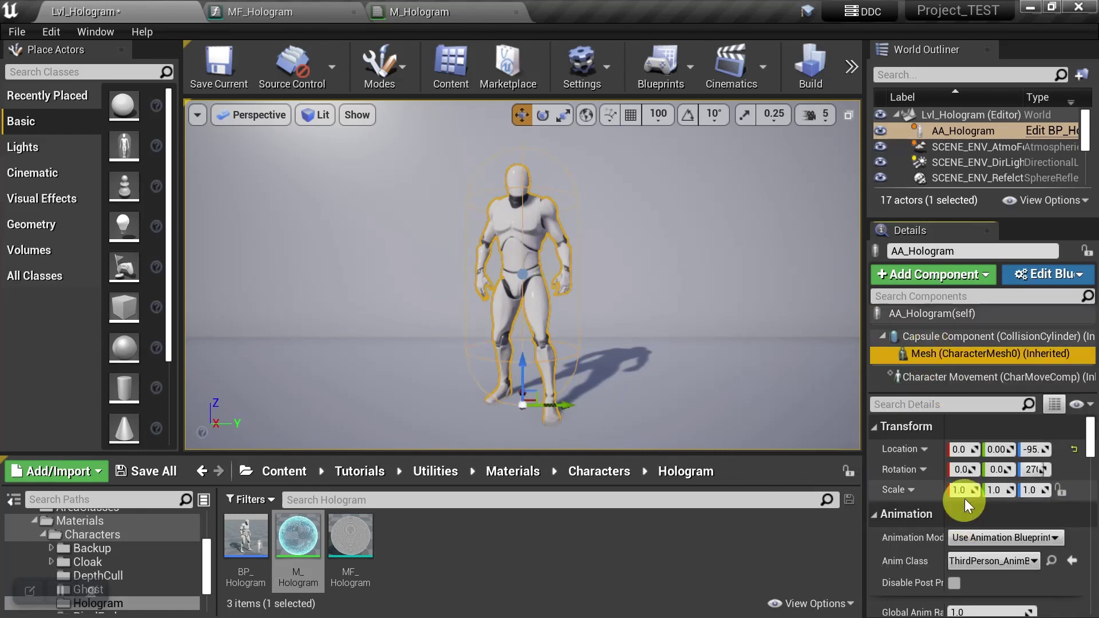
pyautogui.scroll(-3, 964, 497)
pyautogui.scroll(-8, 964, 497)
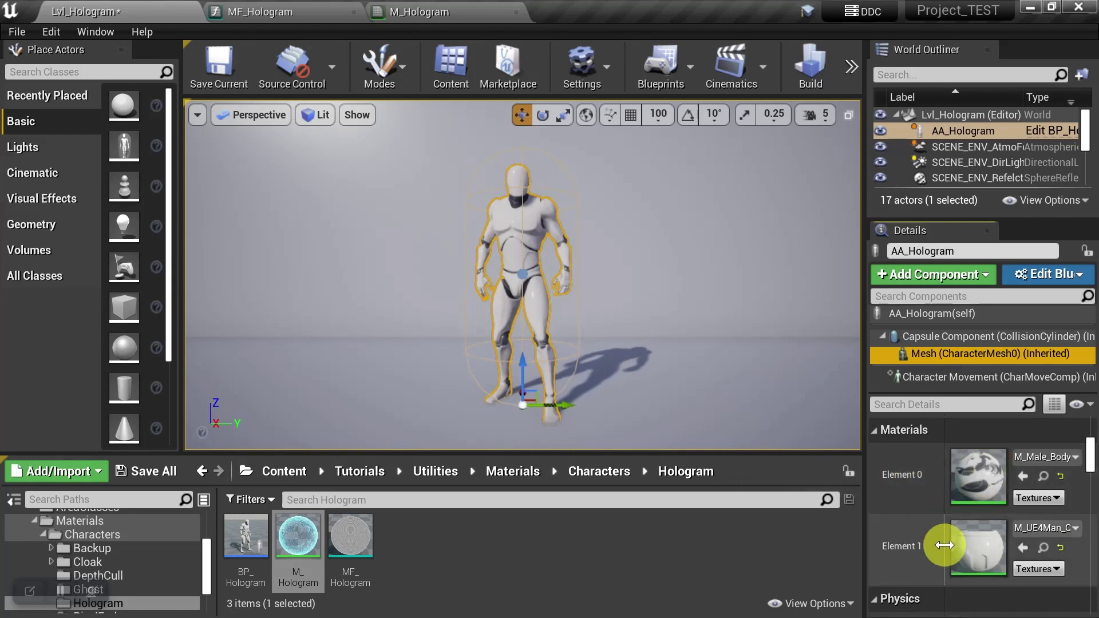
pyautogui.moveTo(291, 538); pyautogui.dragTo(984, 463)
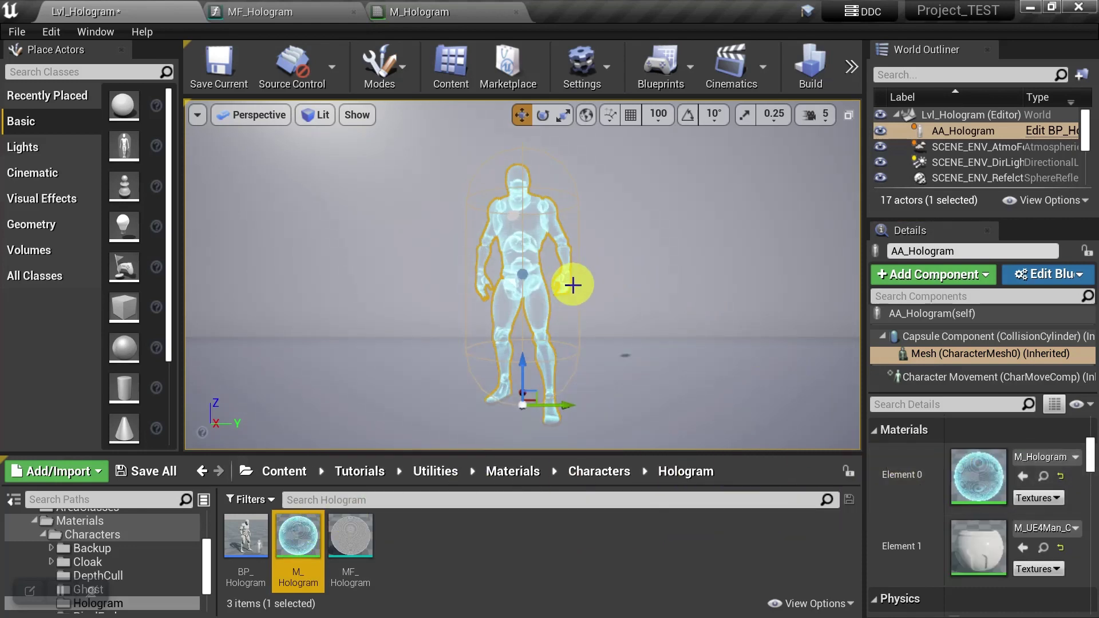
# Step: Check the material properties of M_Hologram, including the available Blend Mode options
pyautogui.click(456, 11)
pyautogui.scroll(-8, 157, 461)
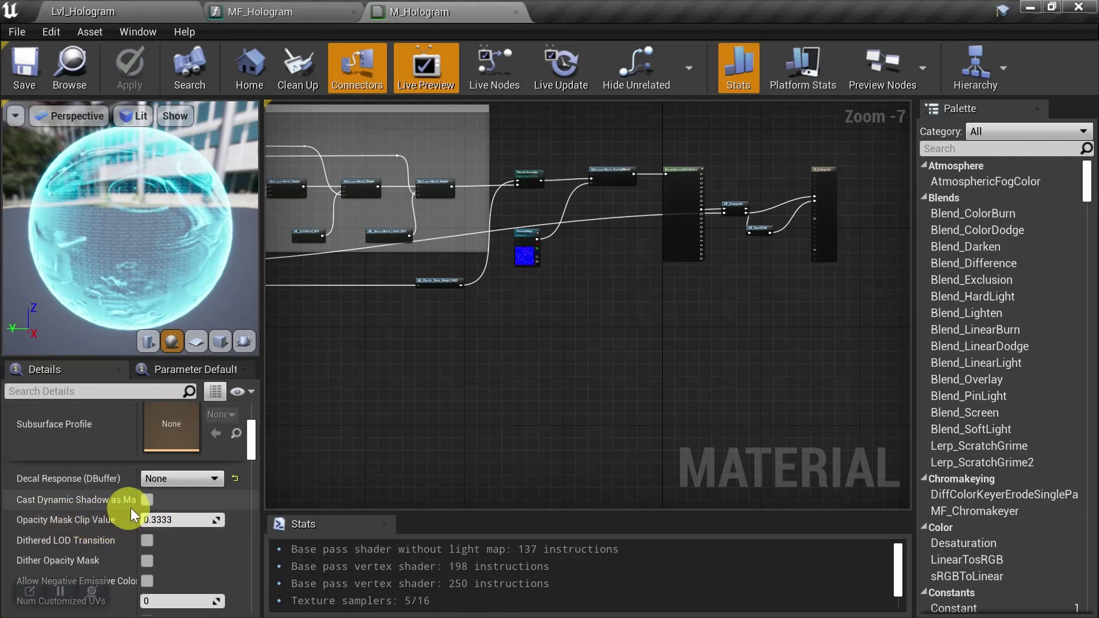
pyautogui.scroll(7, 132, 508)
pyautogui.click(156, 496)
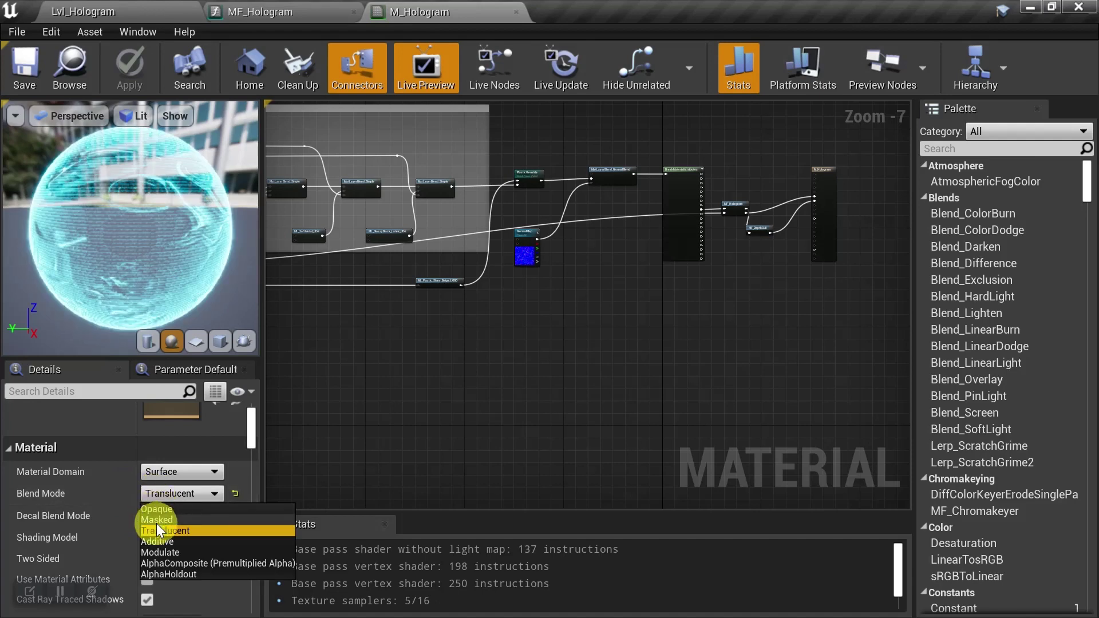
pyautogui.click(167, 494)
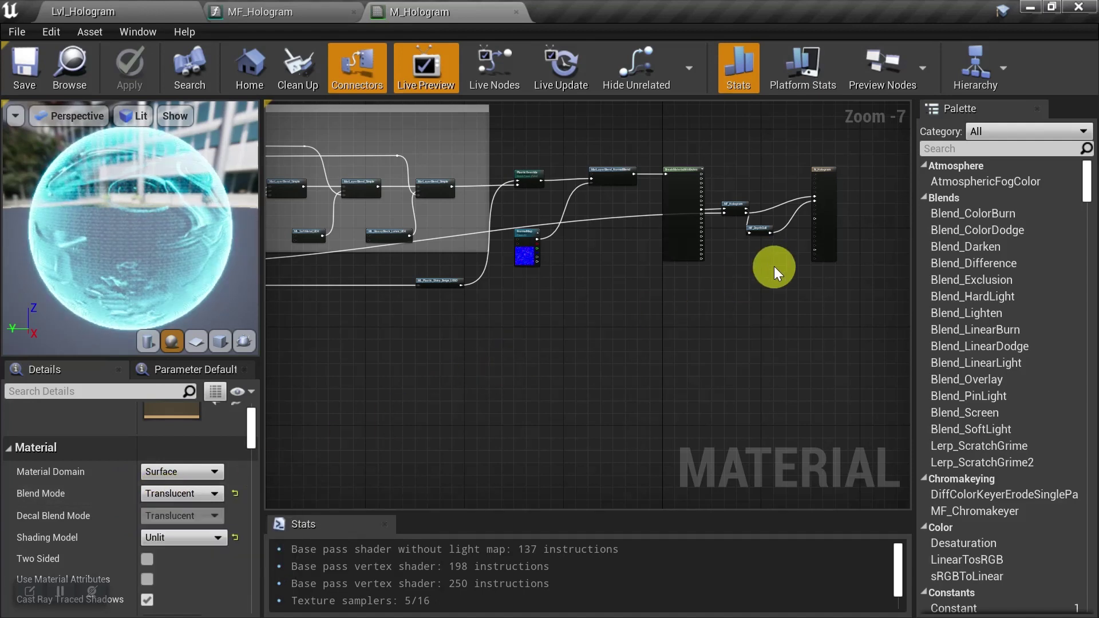
# Step: Open the MF_DepthCull function from M_Hologram and examine its CustomDepth and PixelDepth node network, closing it when done
pyautogui.scroll(6, 762, 229)
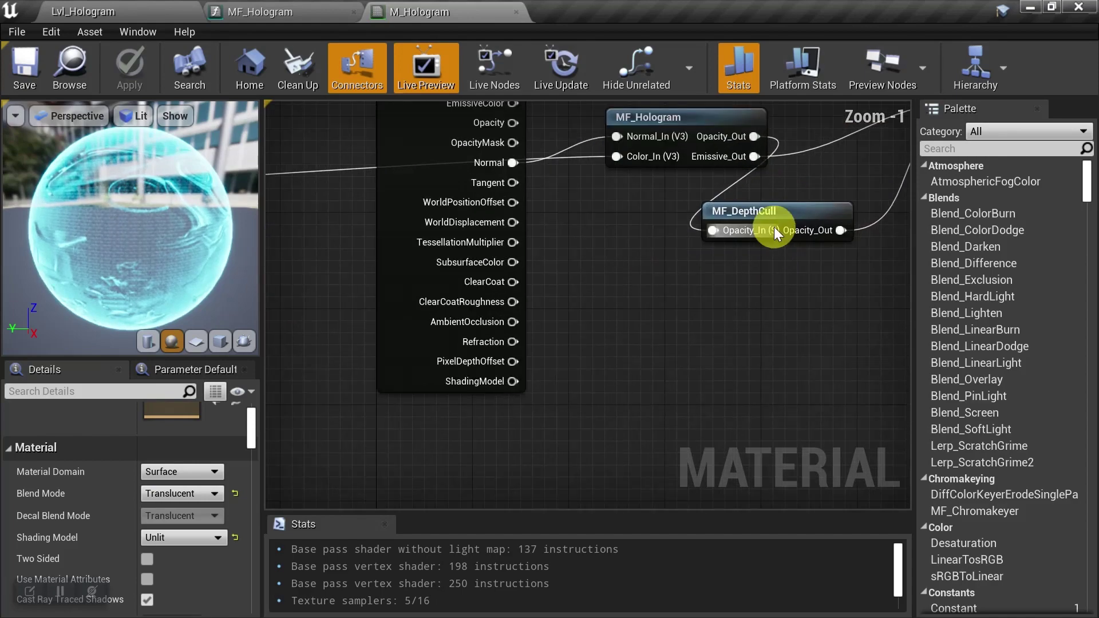
pyautogui.doubleClick(768, 213)
pyautogui.scroll(-7, 393, 318)
pyautogui.scroll(1, 542, 274)
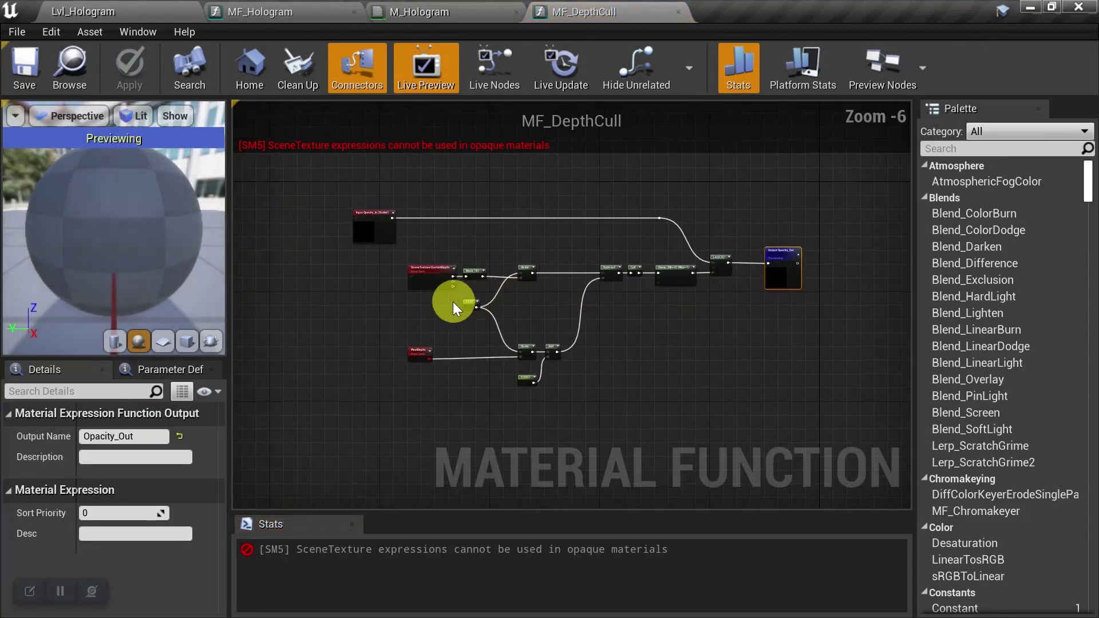
pyautogui.click(424, 271)
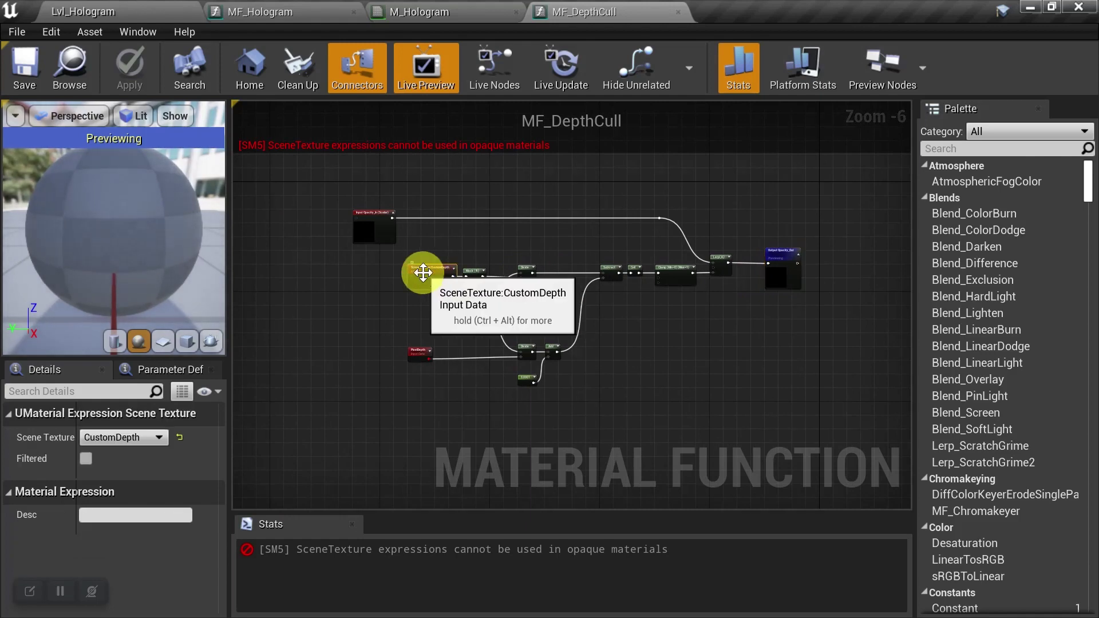
pyautogui.click(418, 349)
pyautogui.click(425, 318)
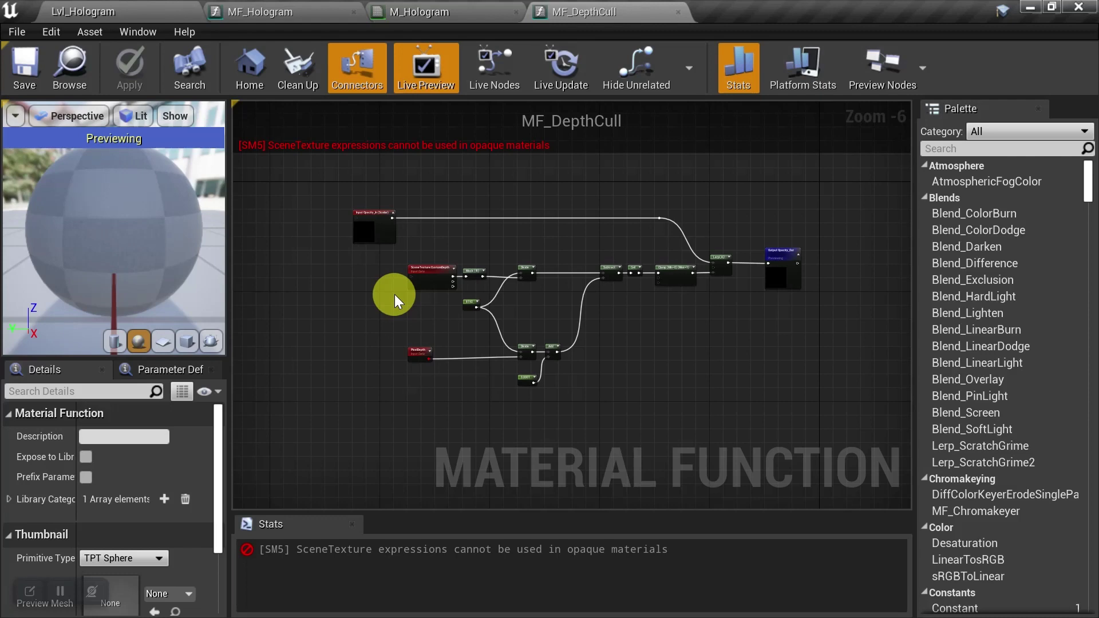
pyautogui.moveTo(380, 254); pyautogui.dragTo(755, 410)
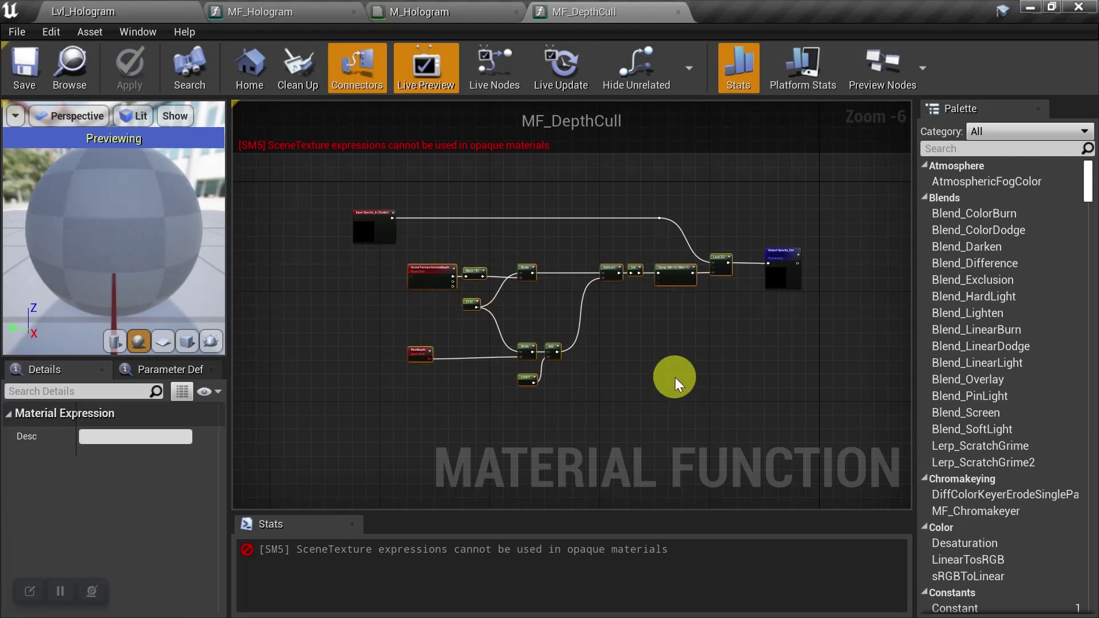
pyautogui.click(678, 12)
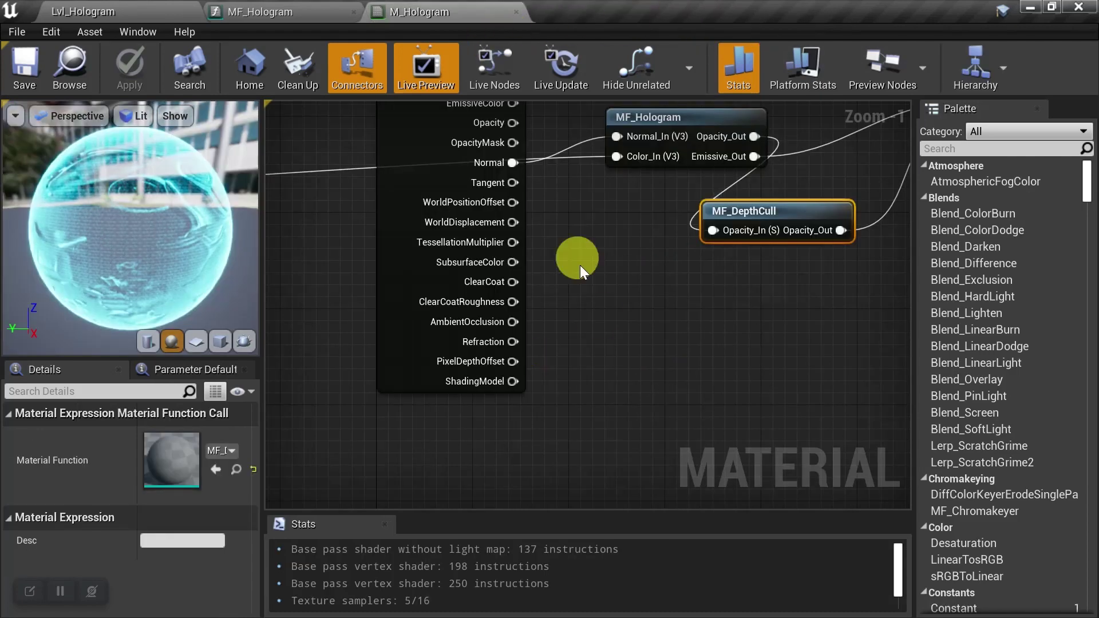
# Step: Set M_Hologram's Opacity Mask Clip Value to 0.000001 and save the material
pyautogui.scroll(-10, 181, 491)
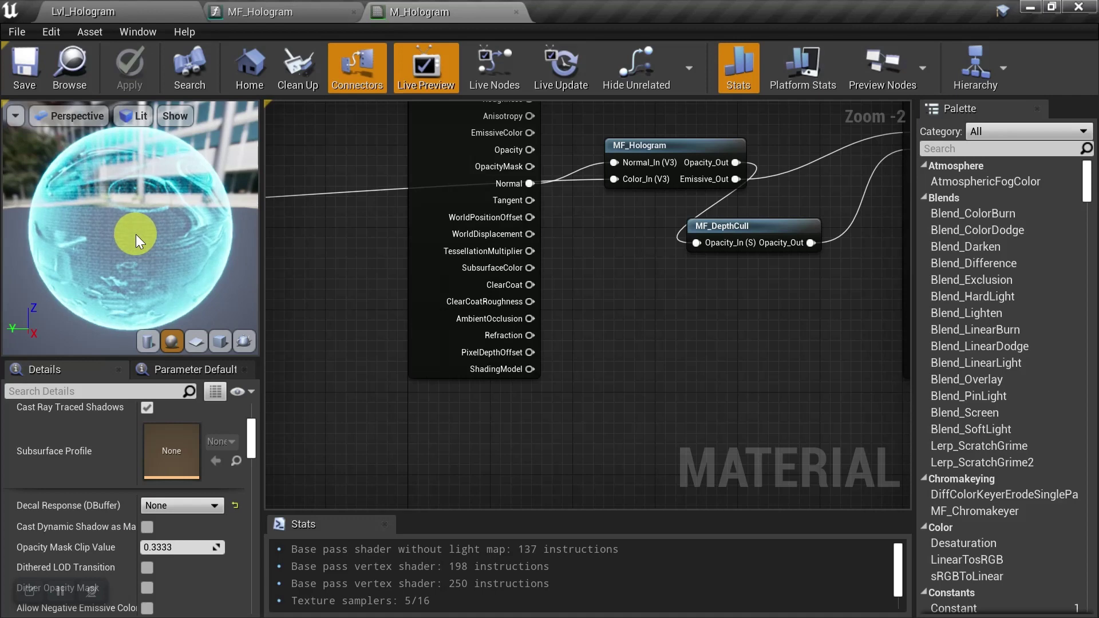
pyautogui.click(174, 548)
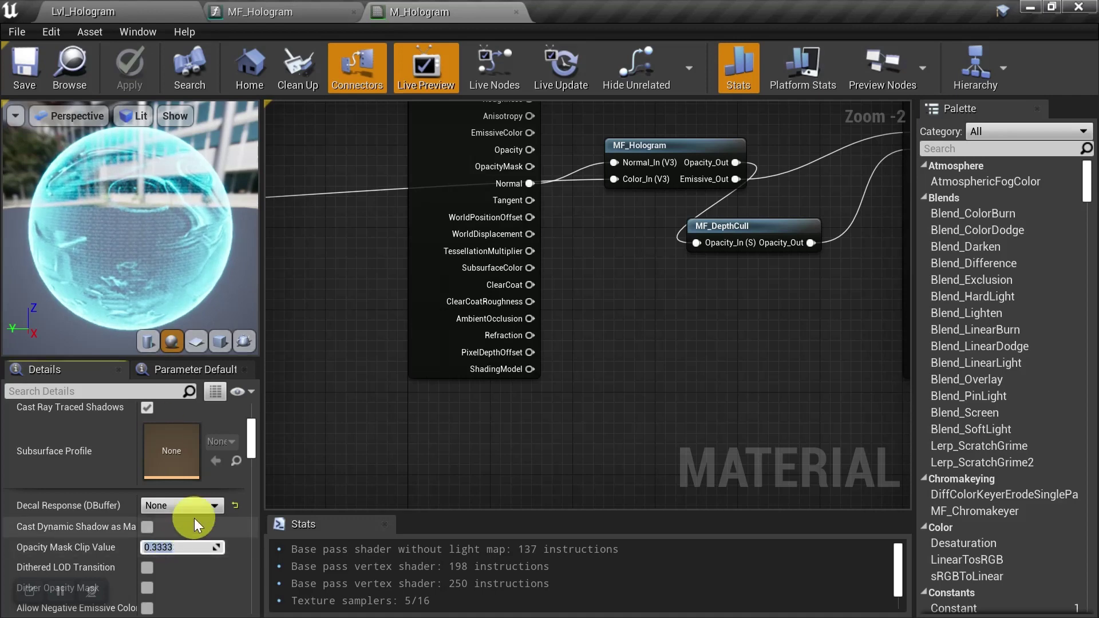
pyautogui.write('.000001')
pyautogui.press('Return')
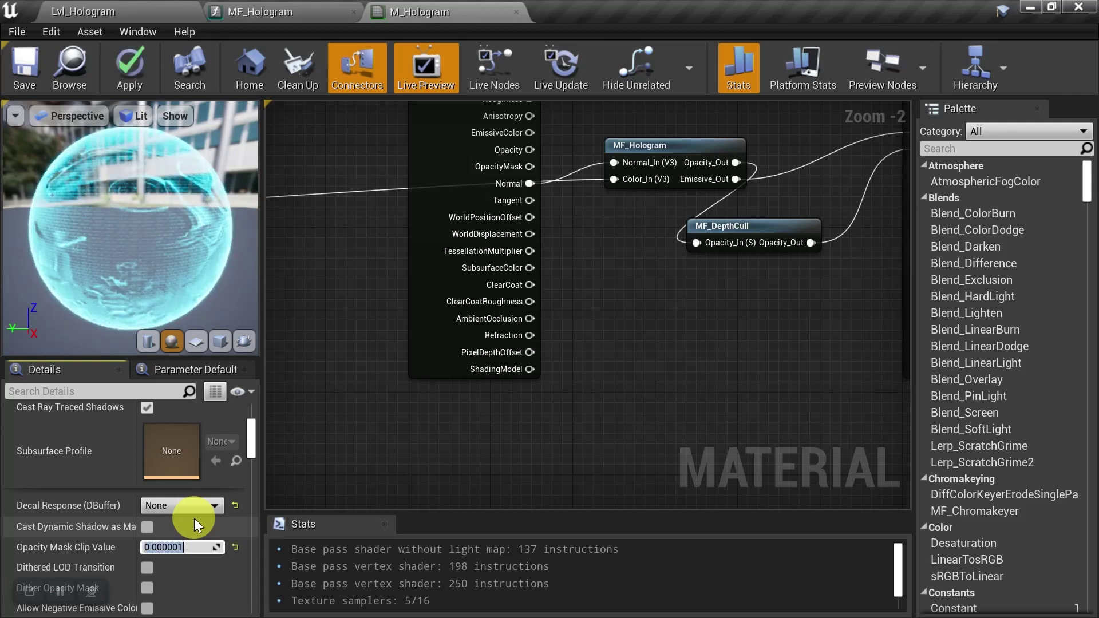
pyautogui.click(22, 74)
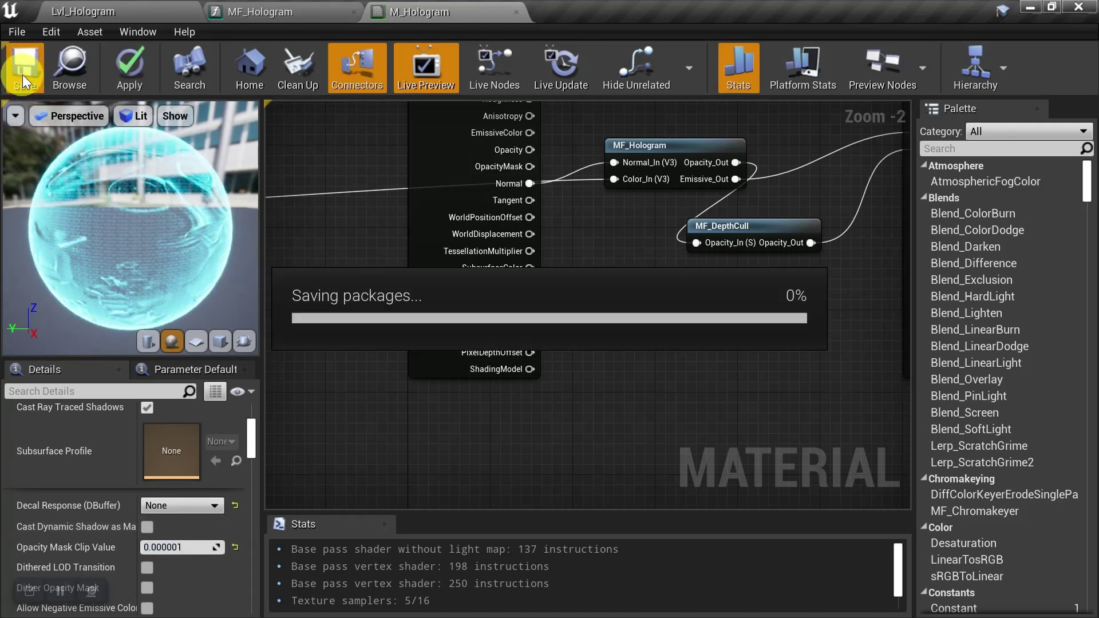
# Step: Create a material instance of M_Hologram in the Hologram folder and name it MI_Hologram_Logo
pyautogui.click(125, 12)
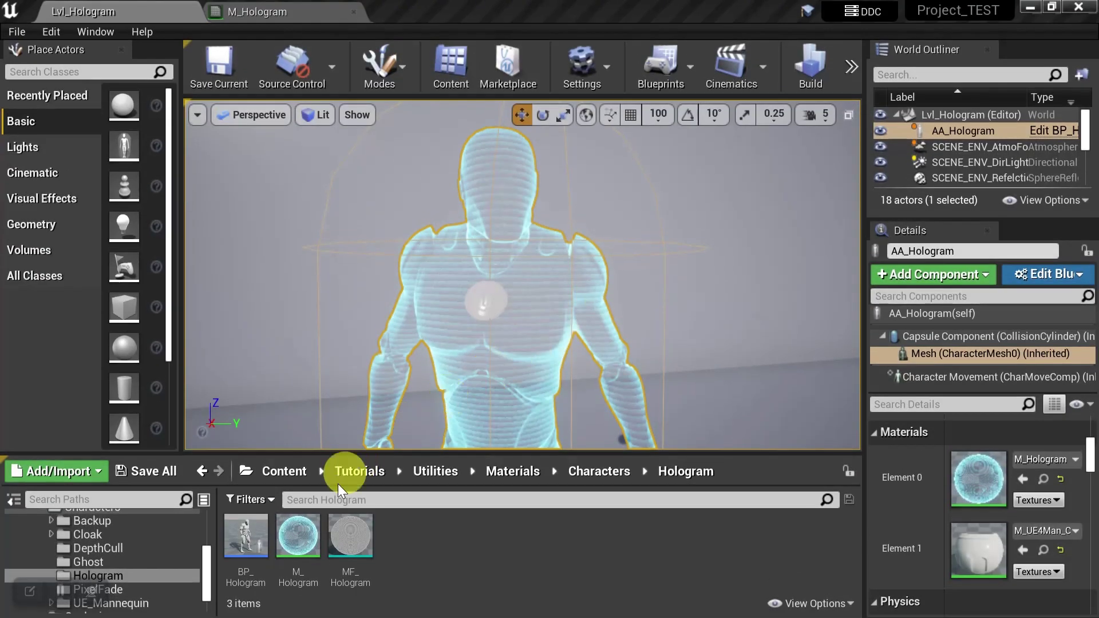
pyautogui.moveTo(299, 530)
pyautogui.mouseDown()
pyautogui.moveTo(968, 529)
pyautogui.moveTo(986, 558)
pyautogui.moveTo(974, 545)
pyautogui.moveTo(288, 535)
pyautogui.mouseUp()
pyautogui.rightClick(288, 535)
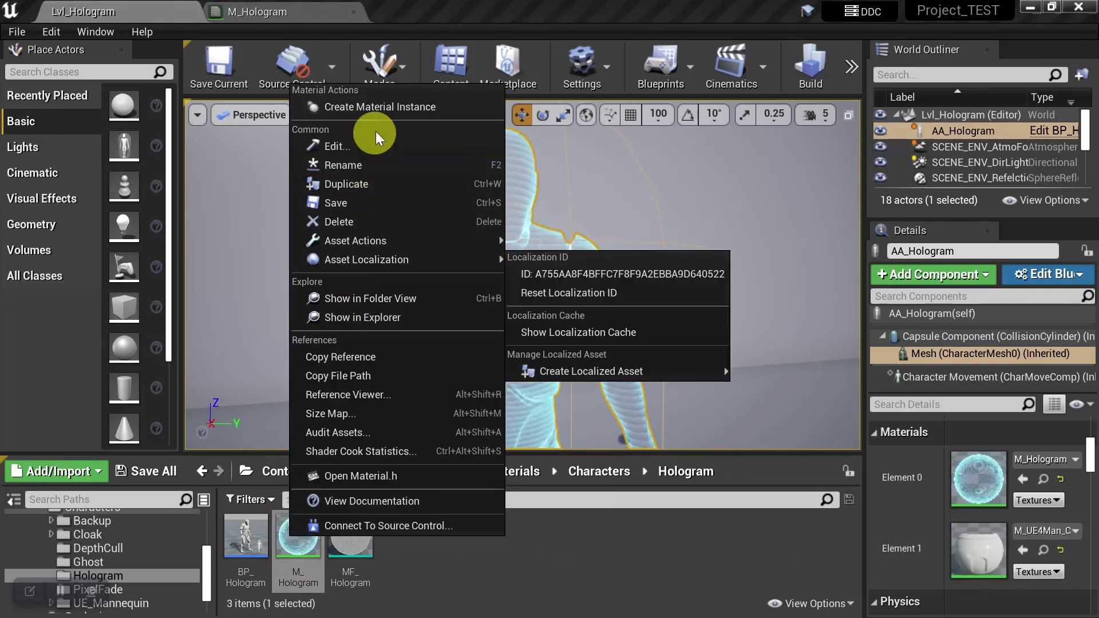
pyautogui.click(382, 107)
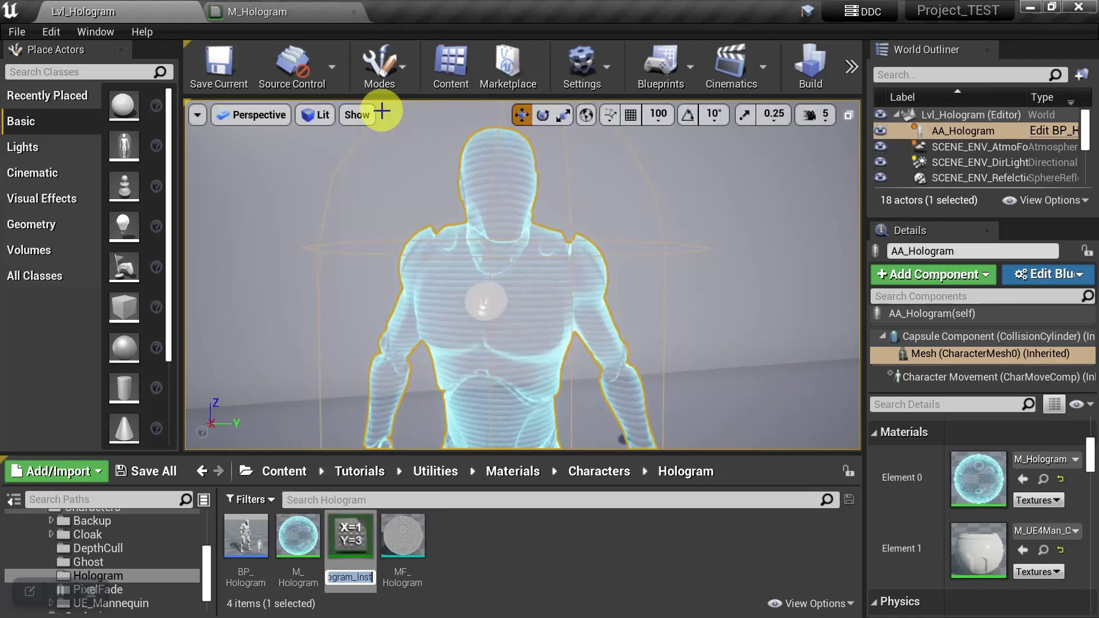
pyautogui.write('MI')
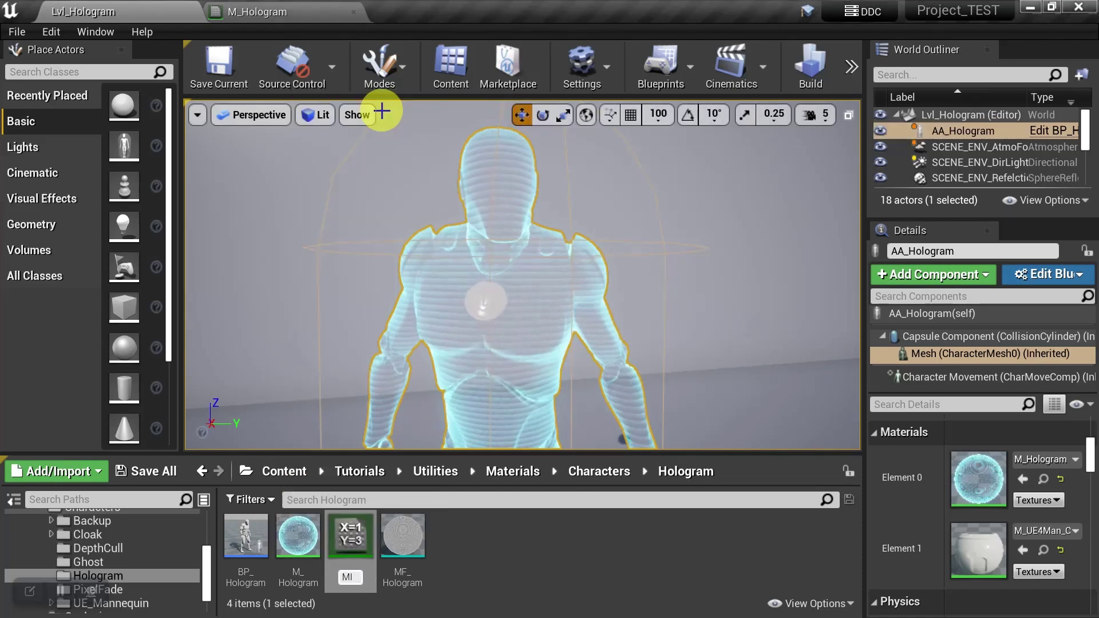
pyautogui.write('_Hologr')
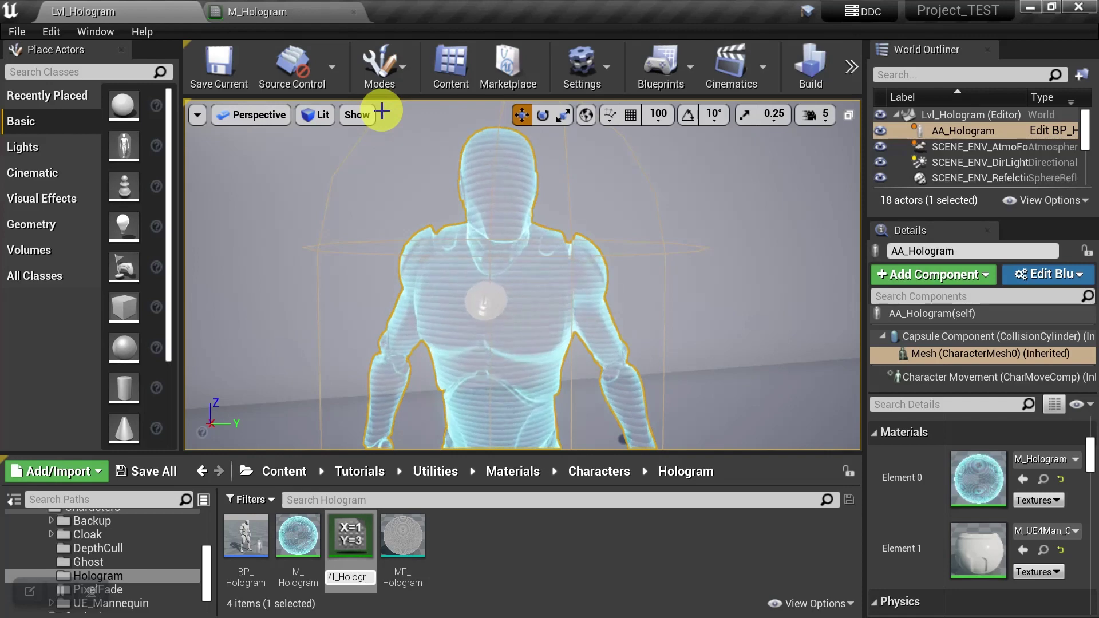
pyautogui.write('am_Logo')
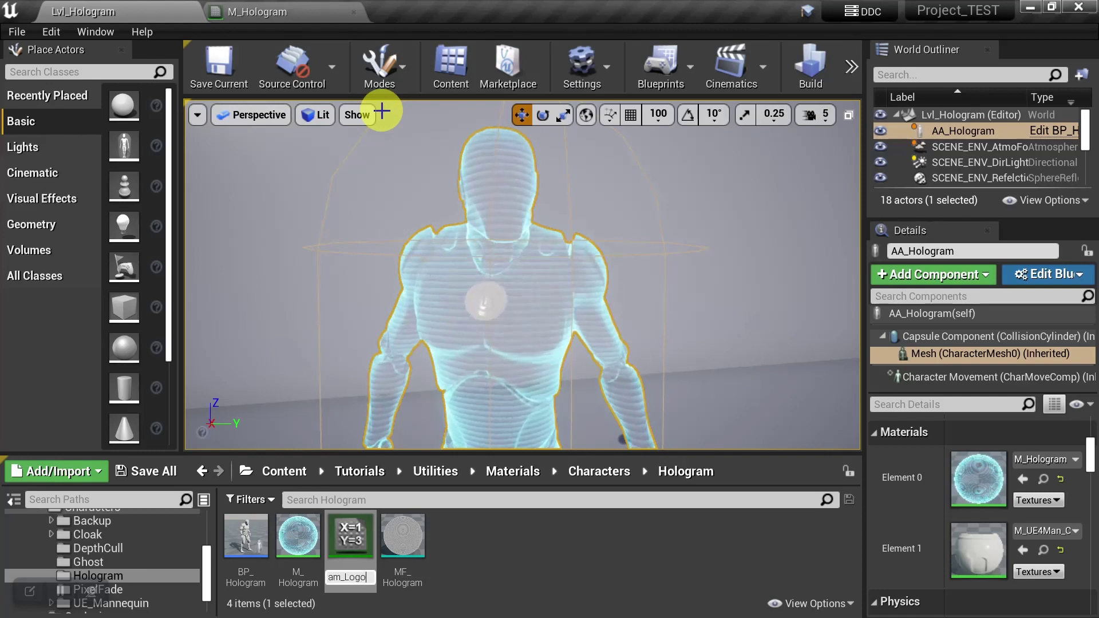
pyautogui.press('Return')
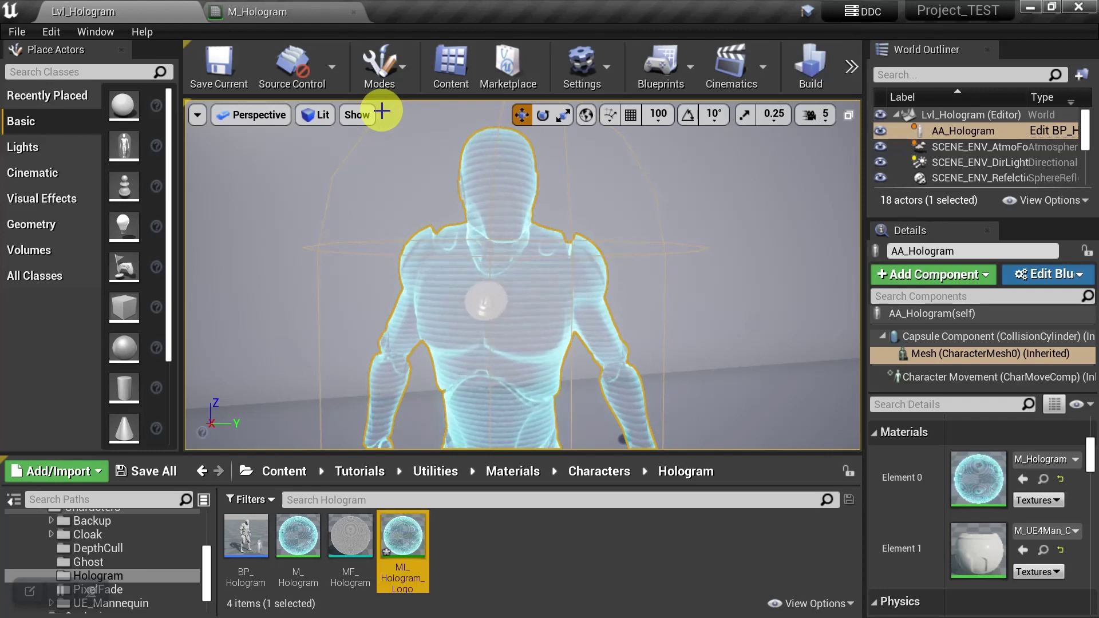
# Step: In M_Hologram, multiply BreakMaterialAttributes' OpacityMask by MF_DepthCull's Opacity_Out, feed the result into the material's Opacity, and save
pyautogui.doubleClick(304, 538)
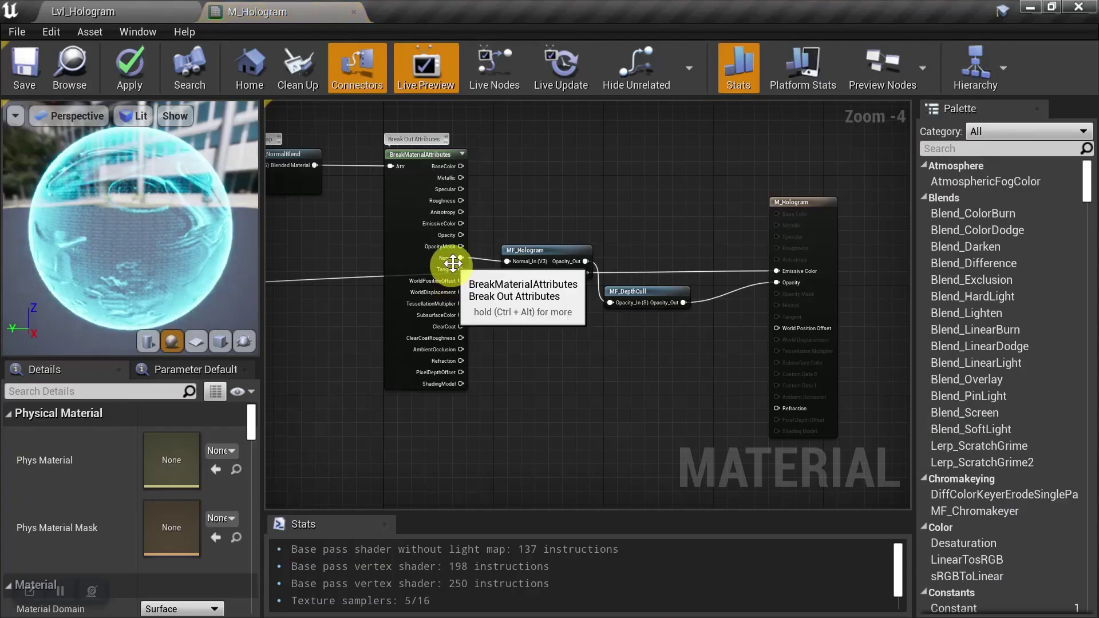
pyautogui.moveTo(462, 246); pyautogui.dragTo(650, 225)
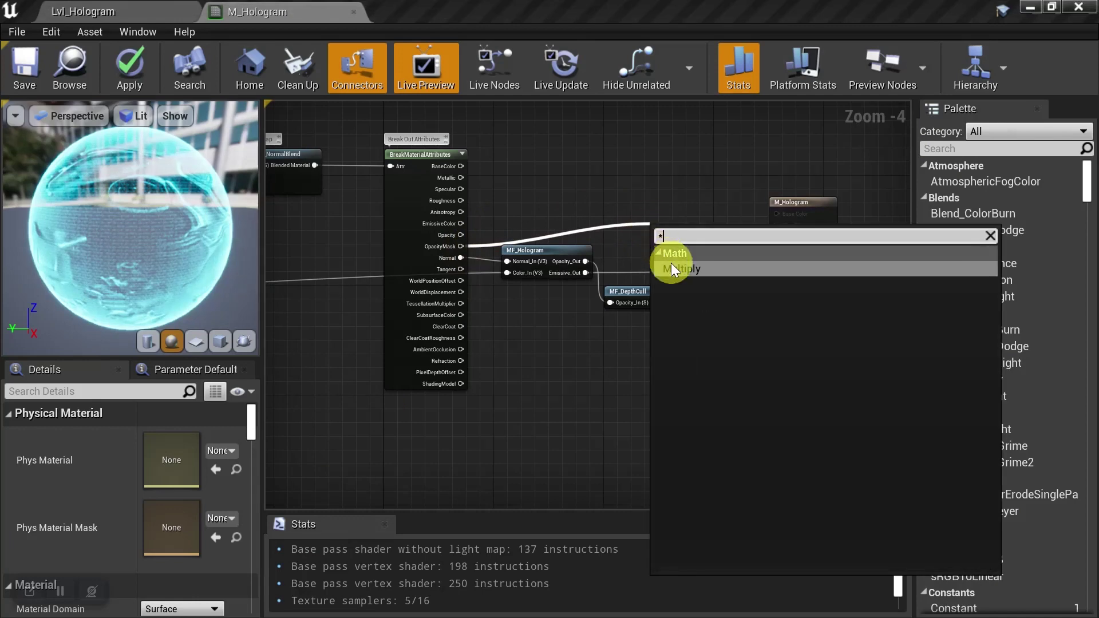
pyautogui.click(671, 265)
pyautogui.moveTo(682, 302); pyautogui.dragTo(776, 281)
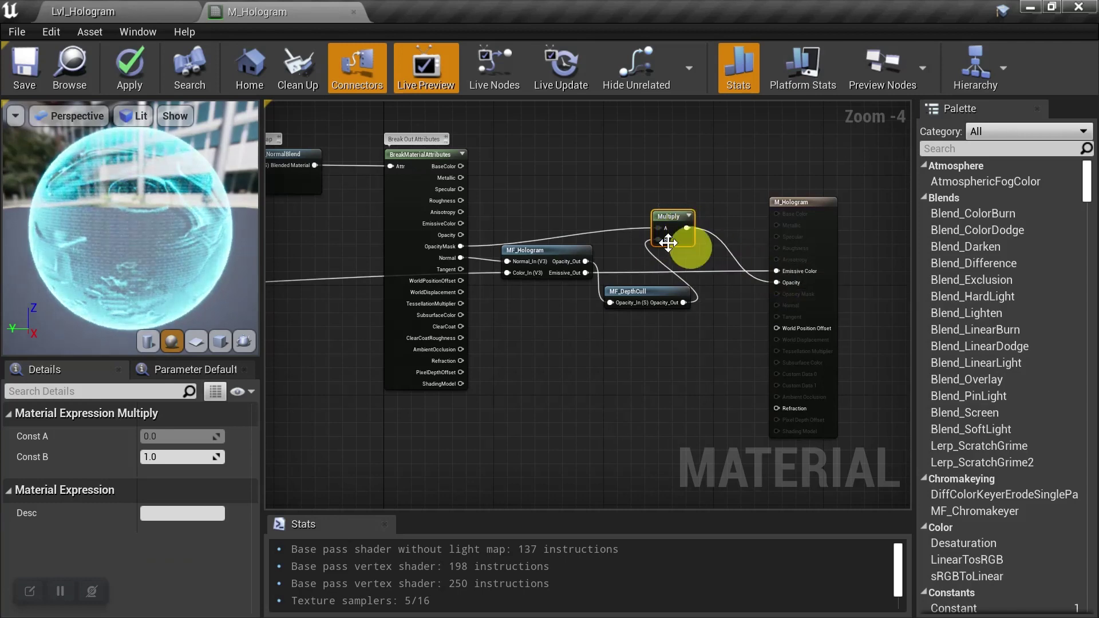
pyautogui.moveTo(493, 209); pyautogui.dragTo(906, 204, button='right')
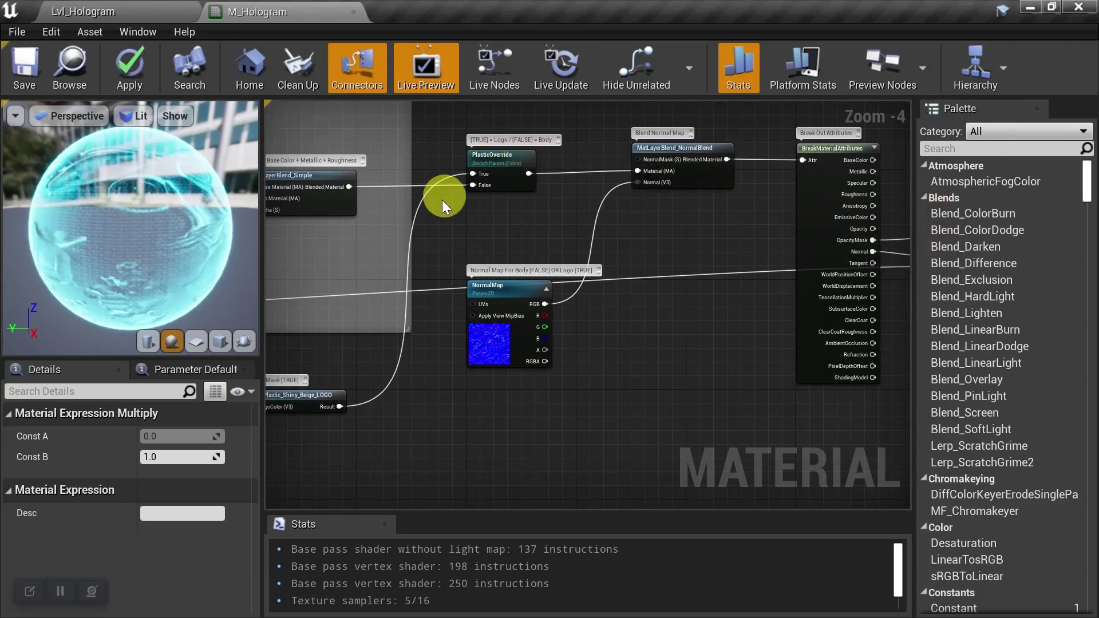
pyautogui.moveTo(463, 186); pyautogui.dragTo(529, 119, button='right')
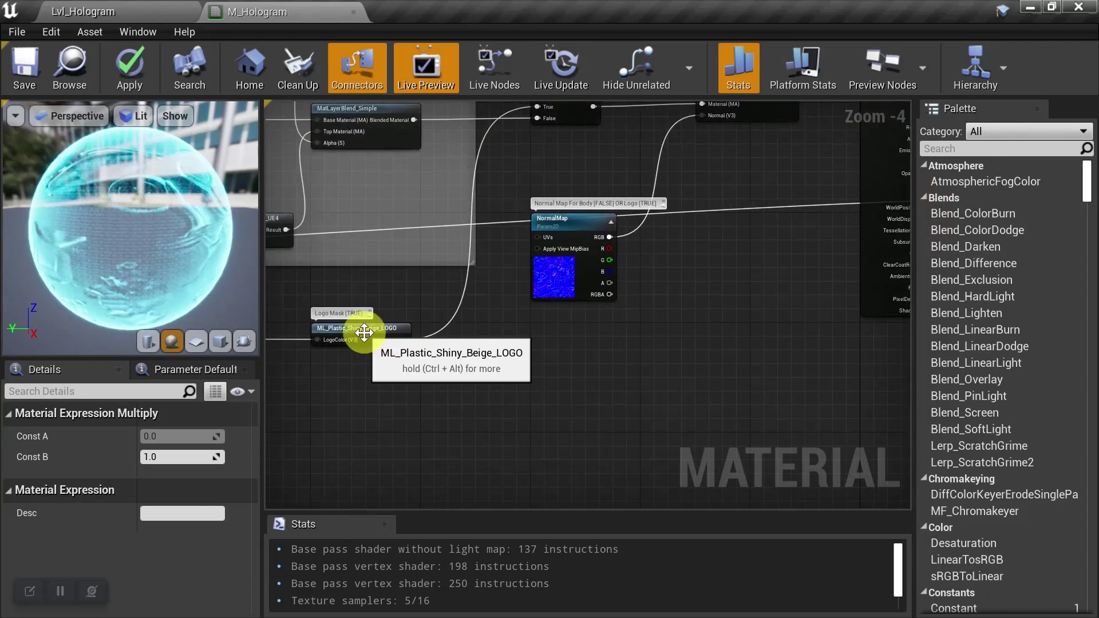
pyautogui.click(28, 62)
# Step: Open the MI_Hologram_Logo instance from the Hologram folder, override its PlasticOverride switch and turn it on
pyautogui.click(118, 9)
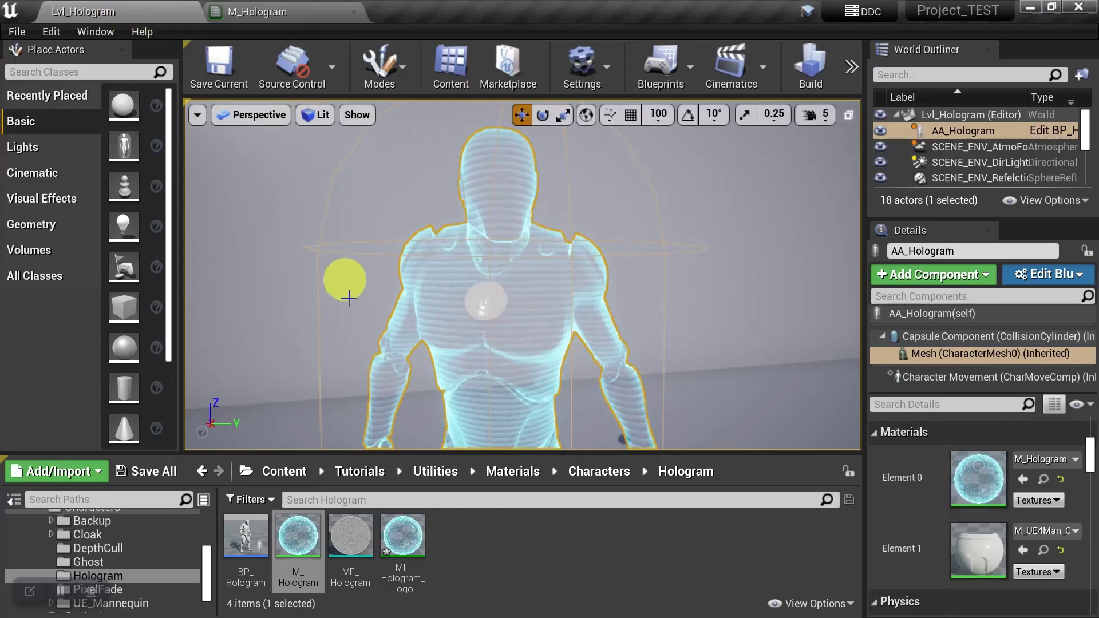
pyautogui.doubleClick(405, 537)
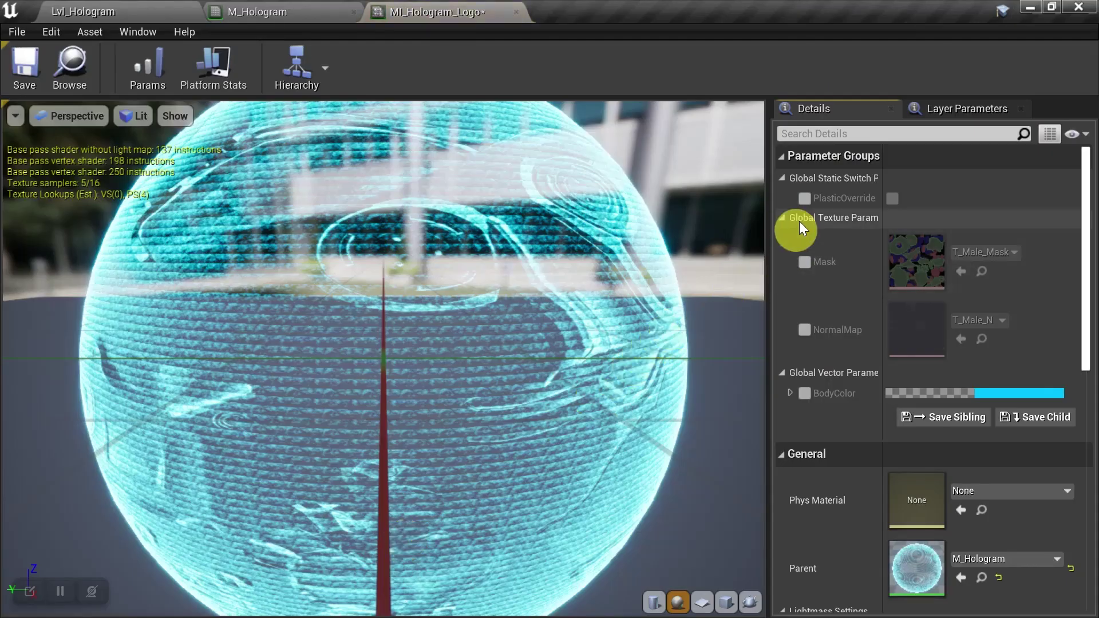
pyautogui.click(804, 199)
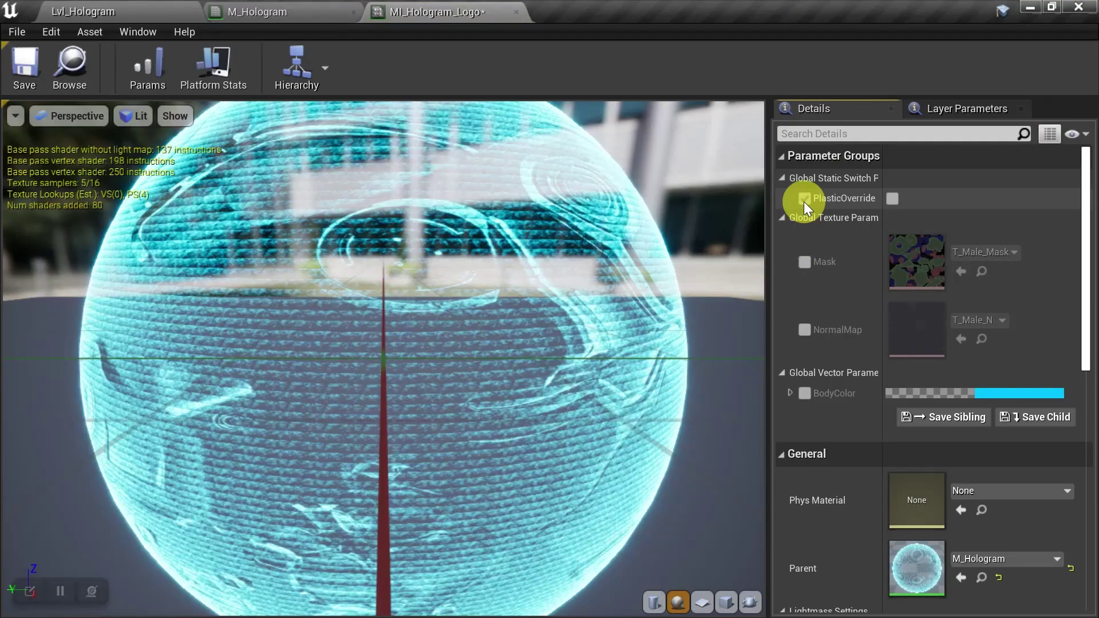
pyautogui.click(893, 198)
# Step: Override MI_Hologram_Logo's NormalMap with the T_UE4Logo_N texture, check the preview sphere, and save the instance
pyautogui.click(805, 262)
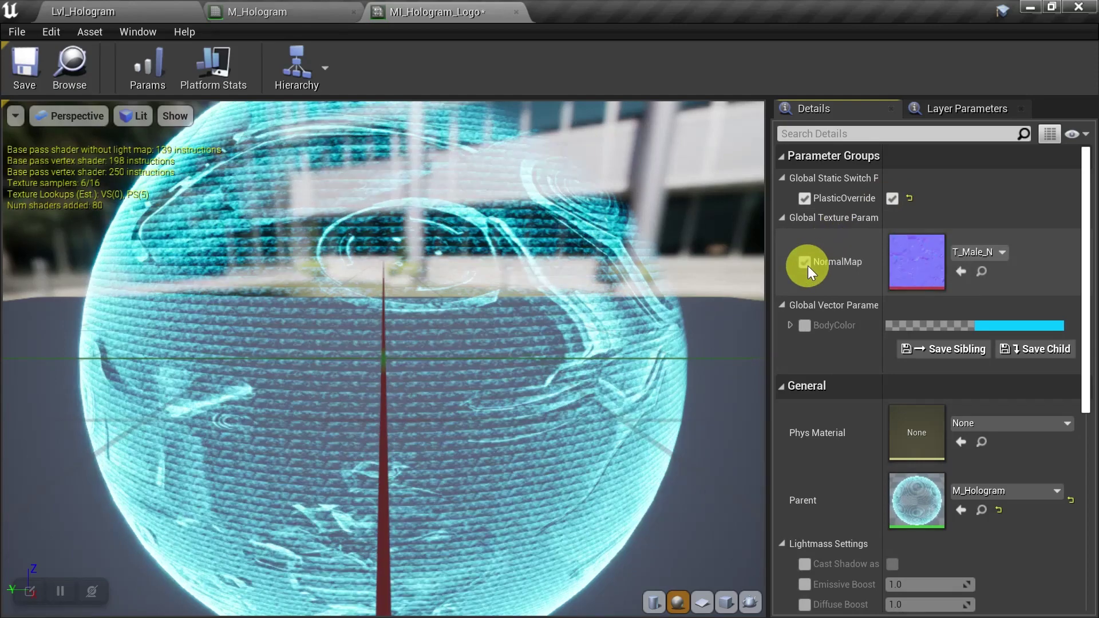
pyautogui.click(973, 252)
pyautogui.write('logo')
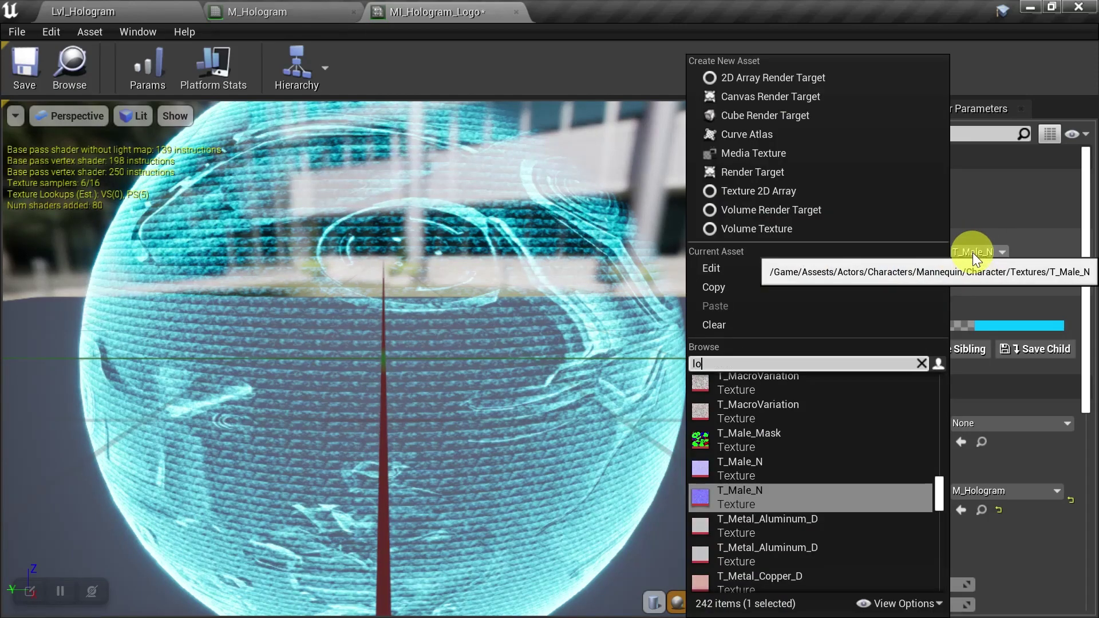
pyautogui.click(799, 450)
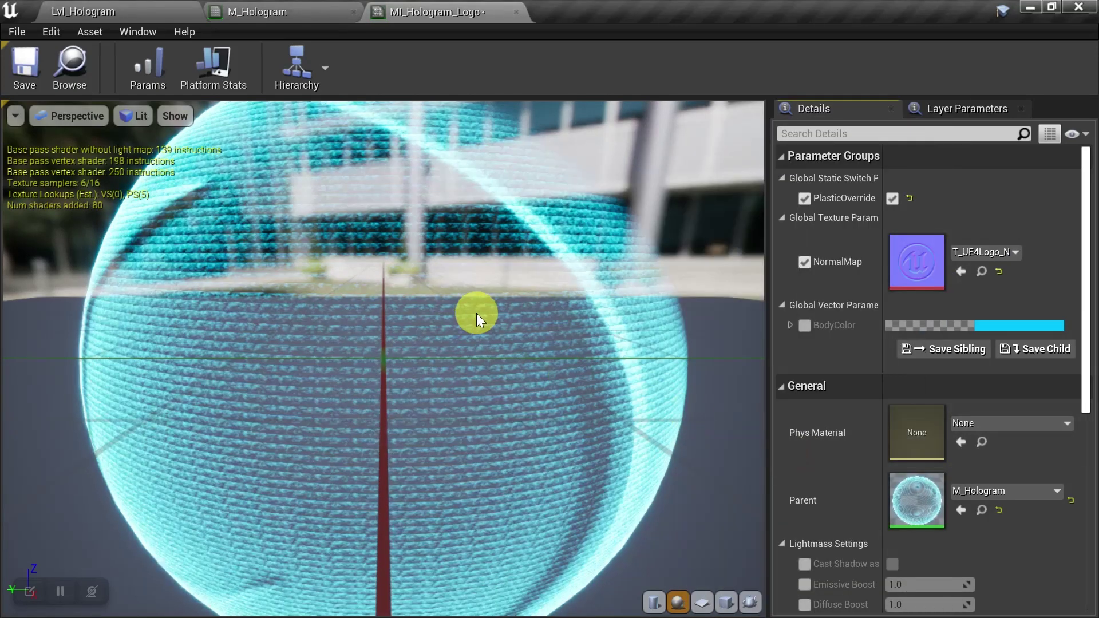
pyautogui.moveTo(453, 318)
pyautogui.mouseDown()
pyautogui.moveTo(376, 311)
pyautogui.moveTo(309, 332)
pyautogui.moveTo(332, 373)
pyautogui.moveTo(384, 395)
pyautogui.moveTo(522, 353)
pyautogui.moveTo(534, 302)
pyautogui.moveTo(432, 315)
pyautogui.mouseUp()
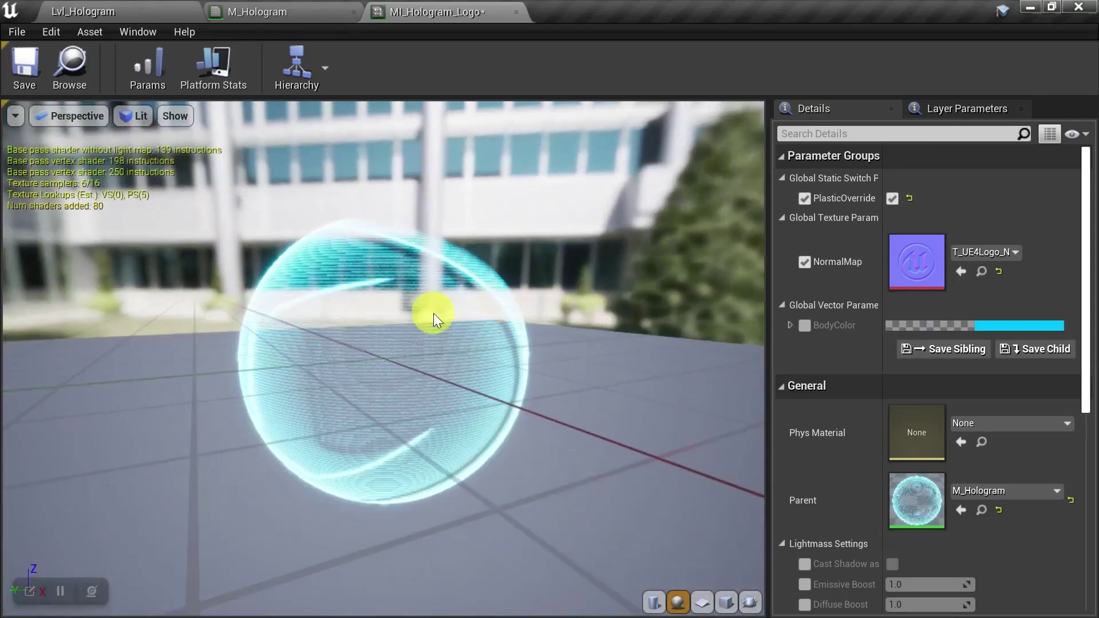
pyautogui.click(22, 64)
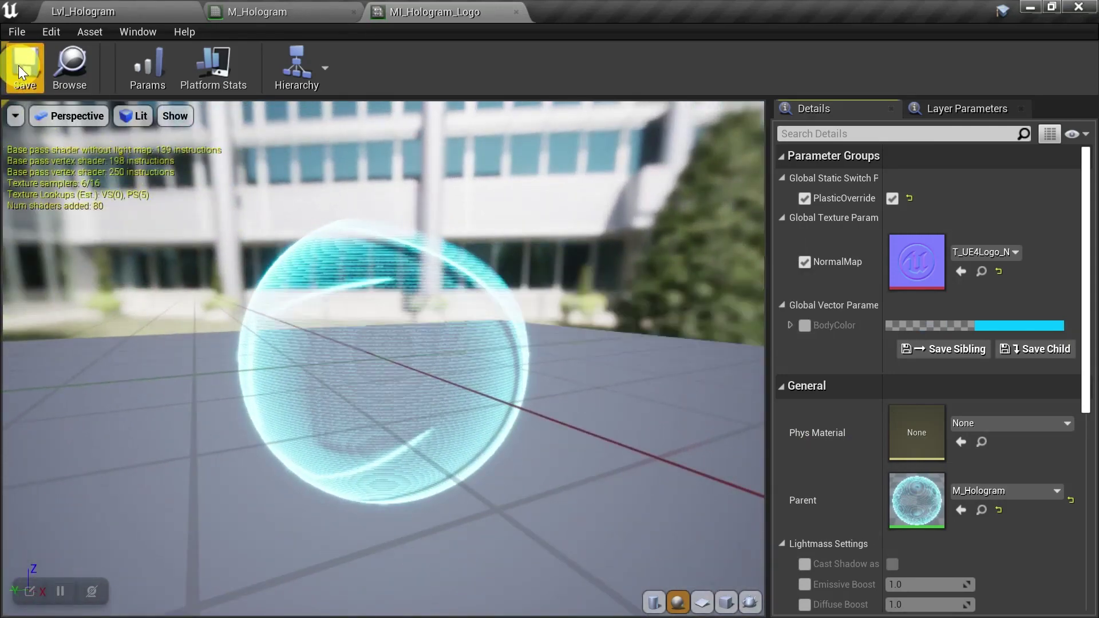
# Step: In Lvl_Hologram, assign MI_Hologram_Logo to material Element 1 of the AA_Hologram mesh and inspect the chest closely
pyautogui.click(101, 12)
pyautogui.moveTo(393, 531); pyautogui.dragTo(978, 551)
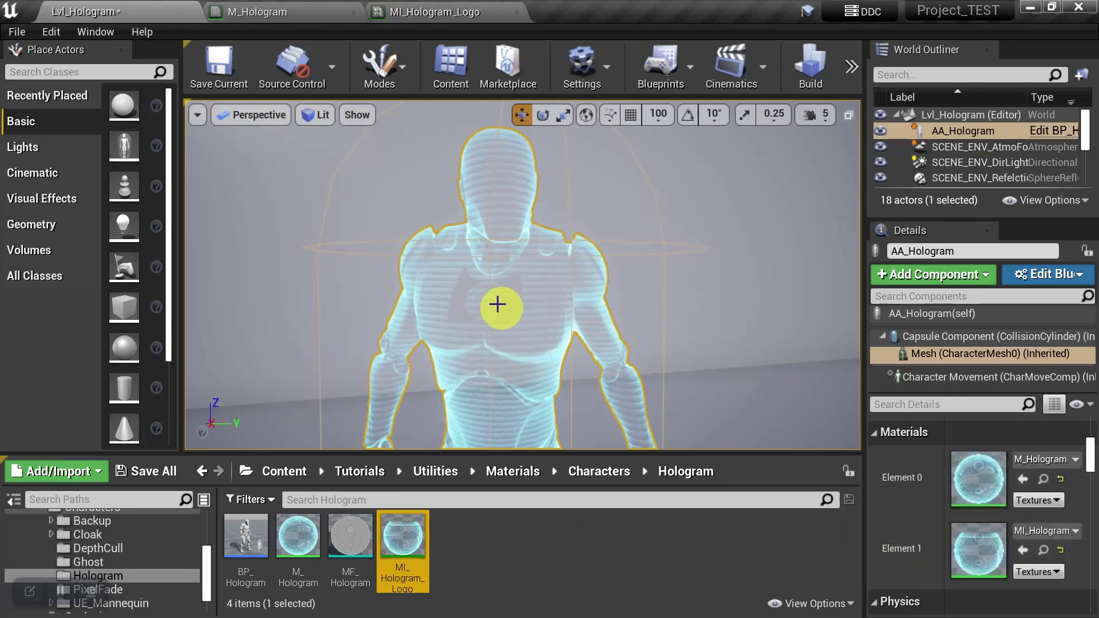
pyautogui.moveTo(491, 326); pyautogui.dragTo(485, 344)
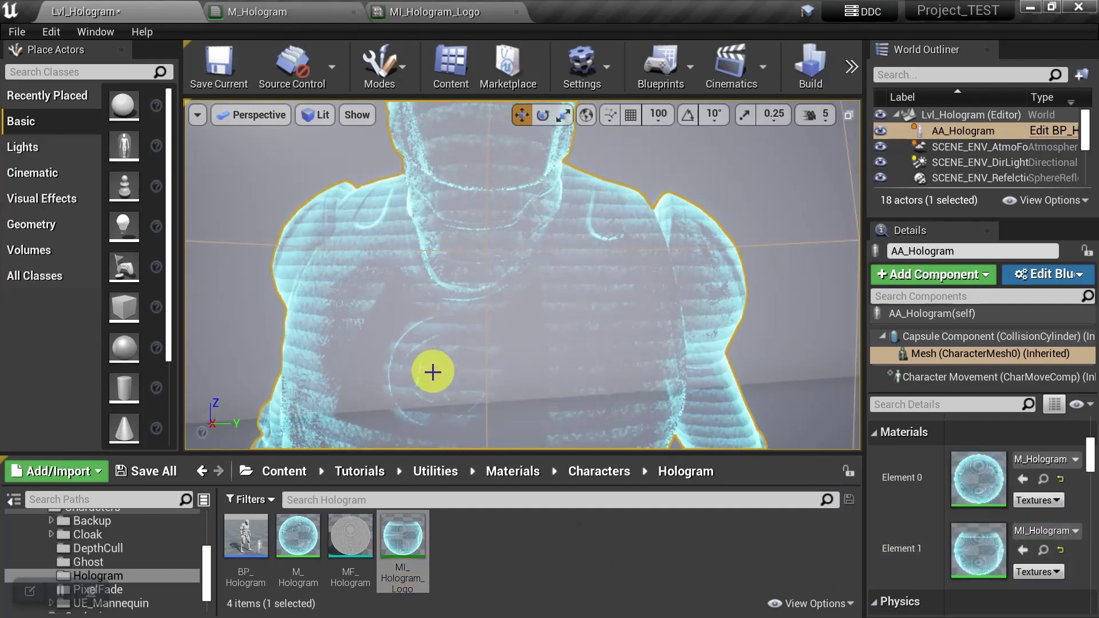
# Step: Override MI_Hologram_Logo's Opacity Mask Clip Value, set it to 0.3333, and save the instance
pyautogui.click(435, 11)
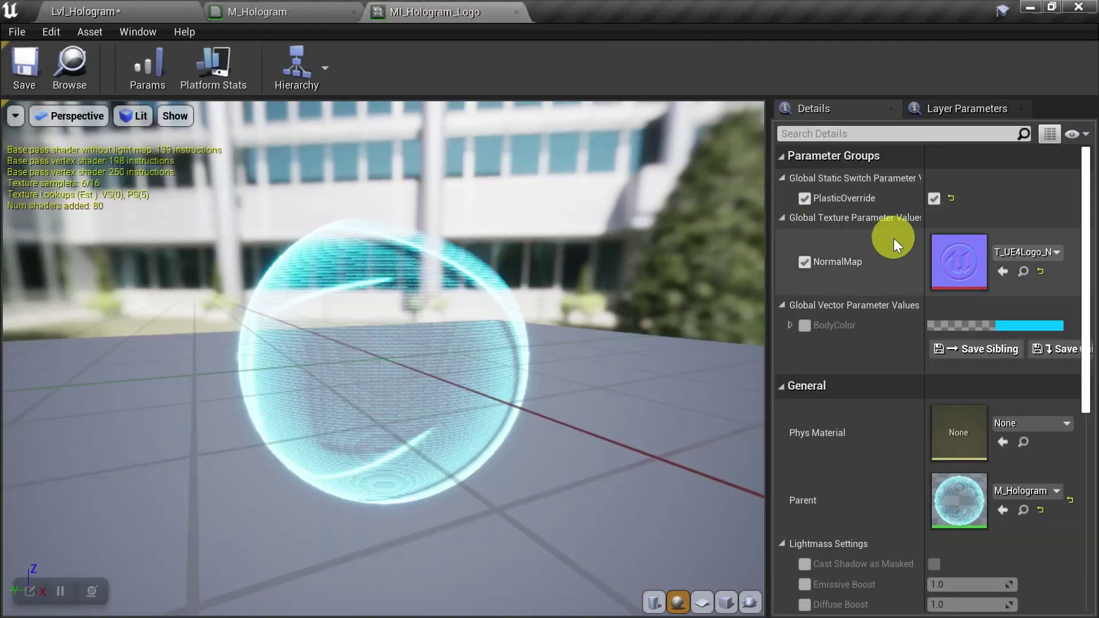
pyautogui.scroll(-4, 893, 237)
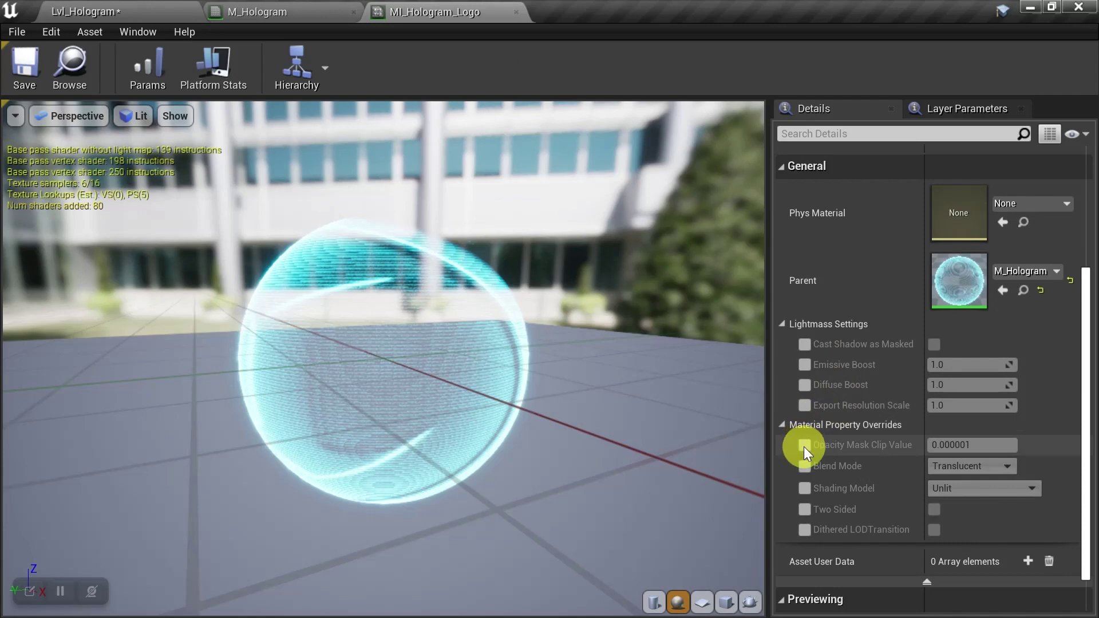
pyautogui.click(804, 445)
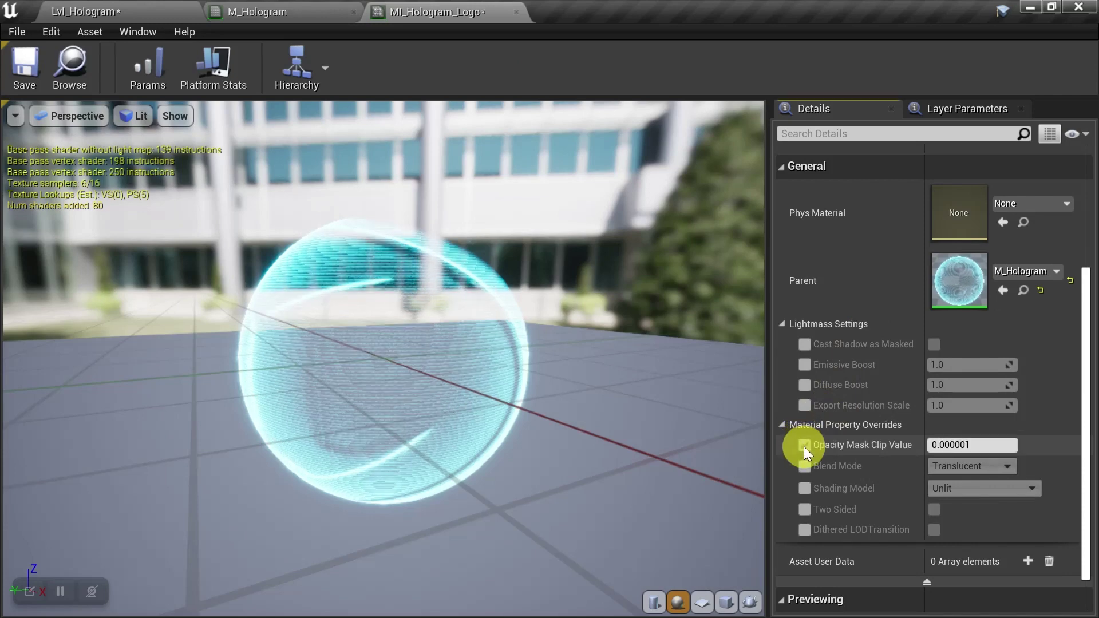
pyautogui.click(266, 14)
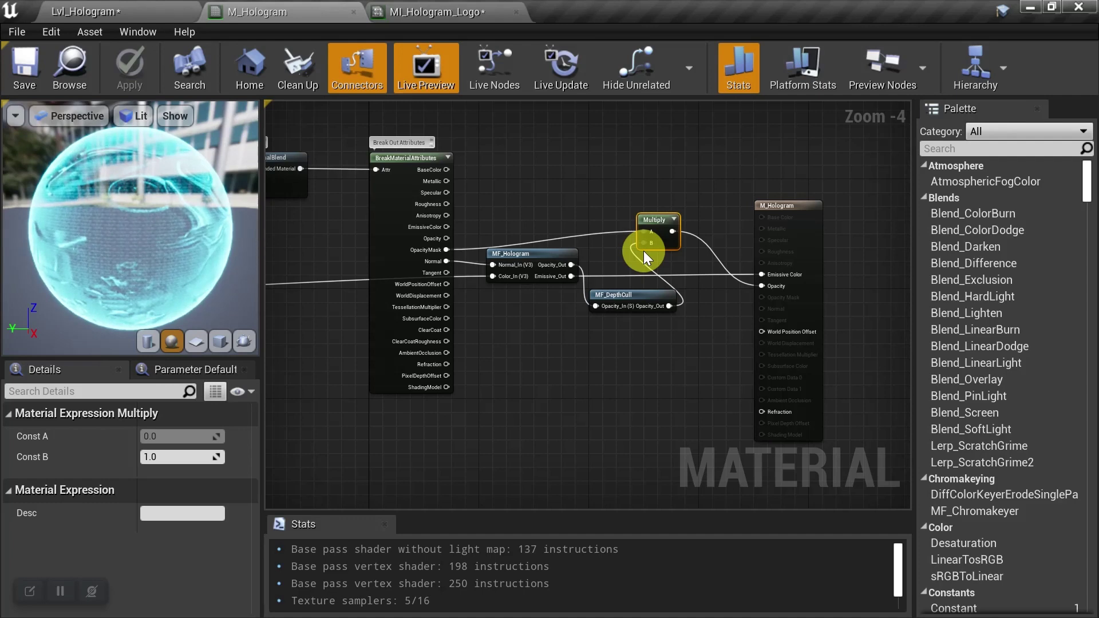
pyautogui.click(429, 12)
pyautogui.click(966, 445)
pyautogui.write('0.000001')
pyautogui.press('Return')
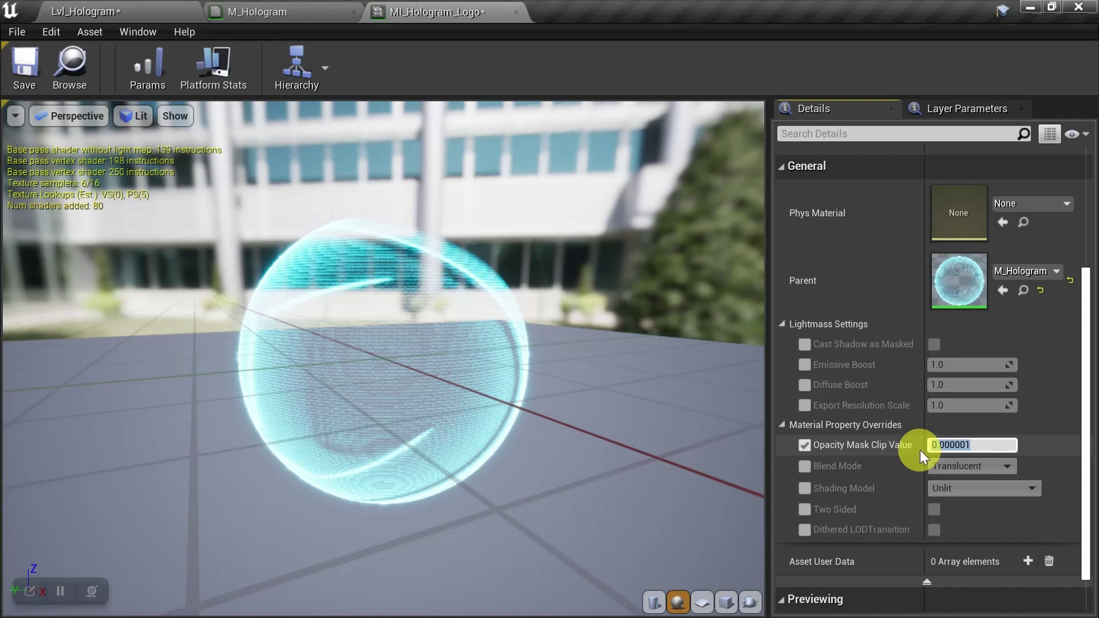
pyautogui.write('.3333')
pyautogui.press('Return')
pyautogui.click(25, 69)
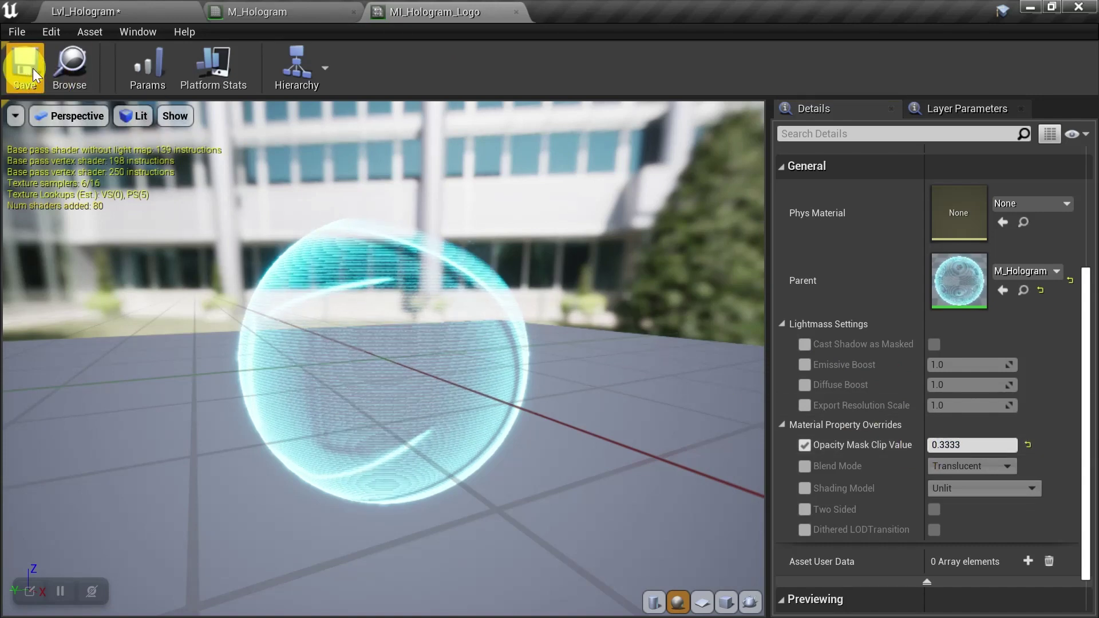
# Step: Open the MF_Hologram function, review its modifier nodes, and add a scalar function input near the MOD Emissive multiply
pyautogui.click(112, 13)
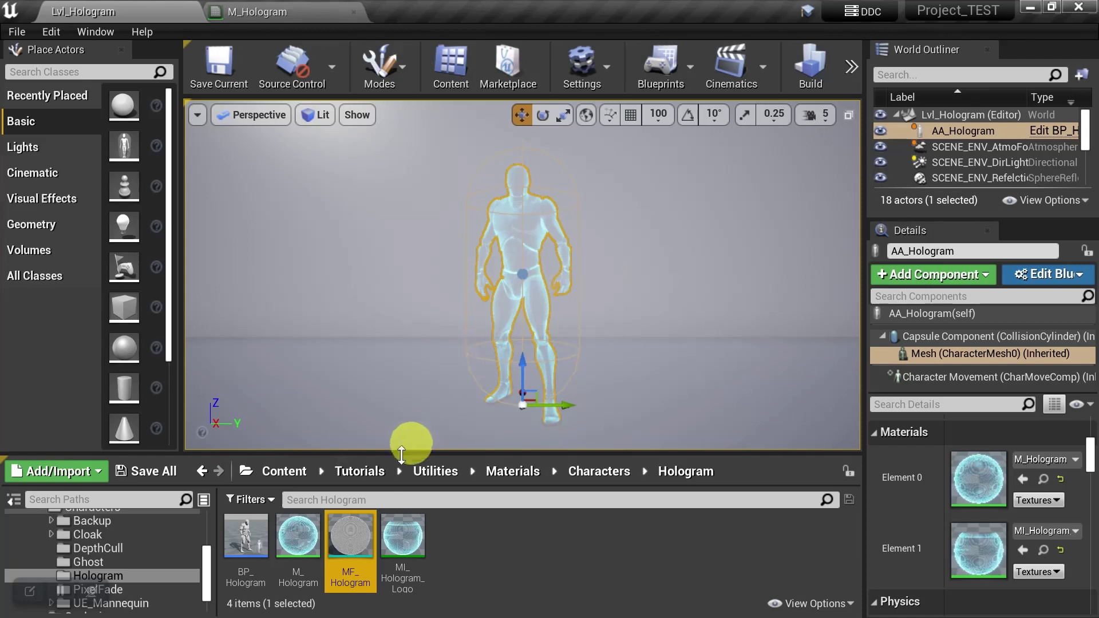
pyautogui.doubleClick(350, 535)
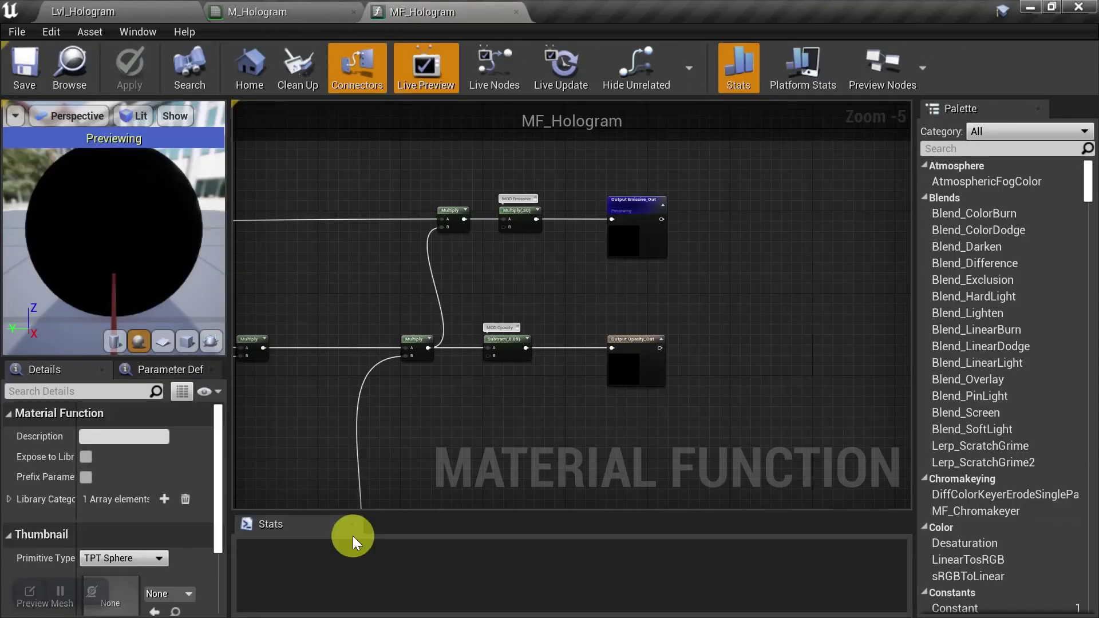
pyautogui.scroll(1, 503, 250)
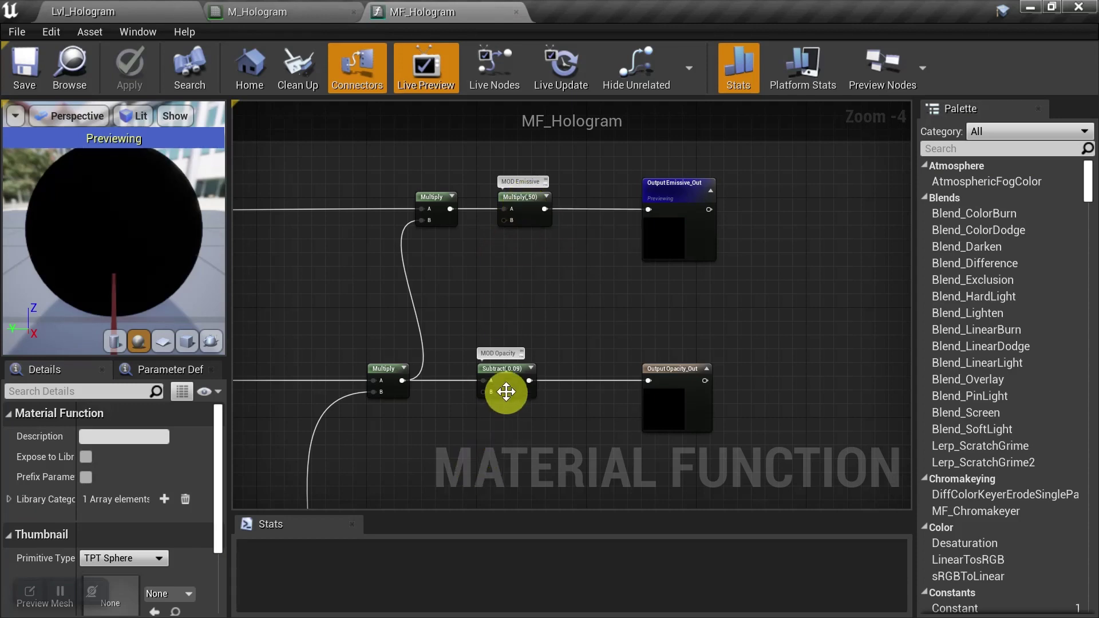
pyautogui.scroll(-1, 507, 393)
pyautogui.moveTo(445, 460); pyautogui.dragTo(665, 101, button='right')
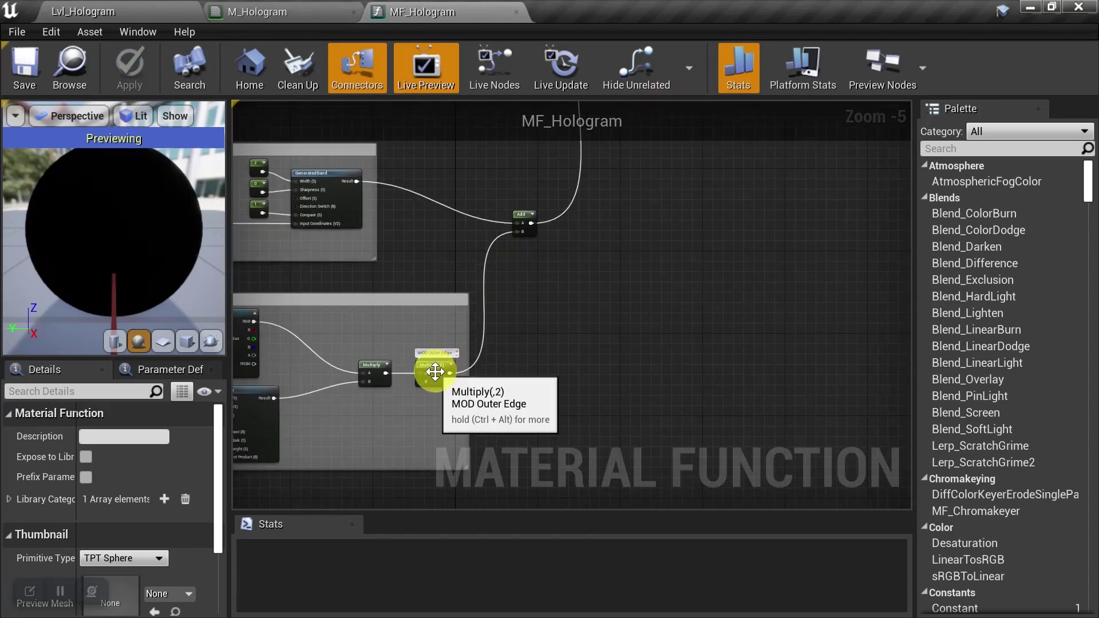
pyautogui.moveTo(603, 221); pyautogui.dragTo(579, 225, button='right')
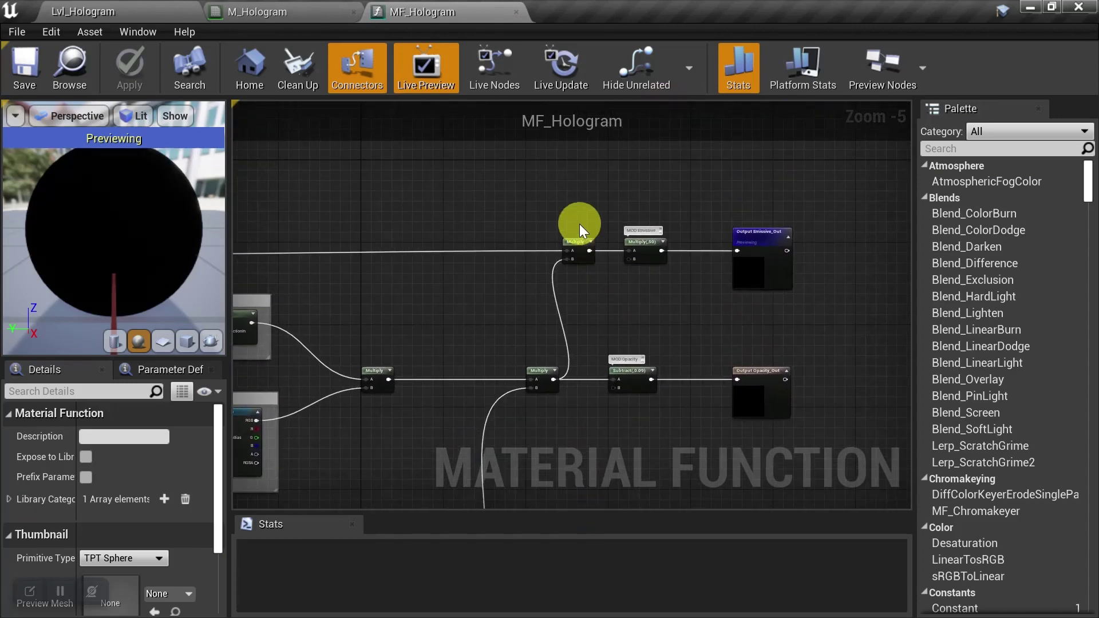
pyautogui.rightClick(551, 176)
pyautogui.write('input')
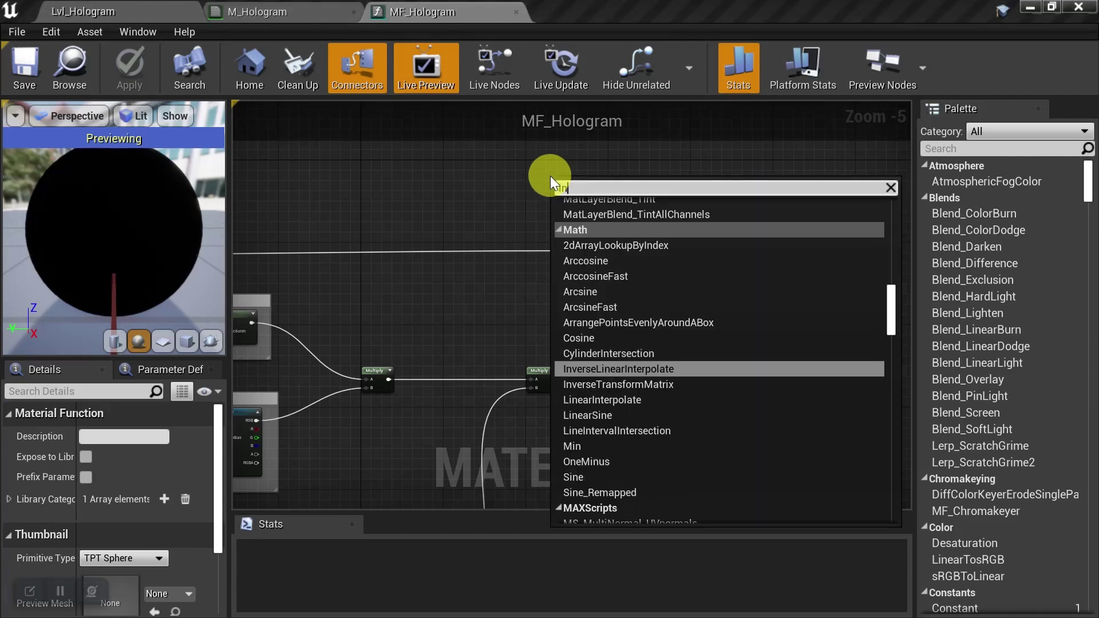
pyautogui.click(576, 218)
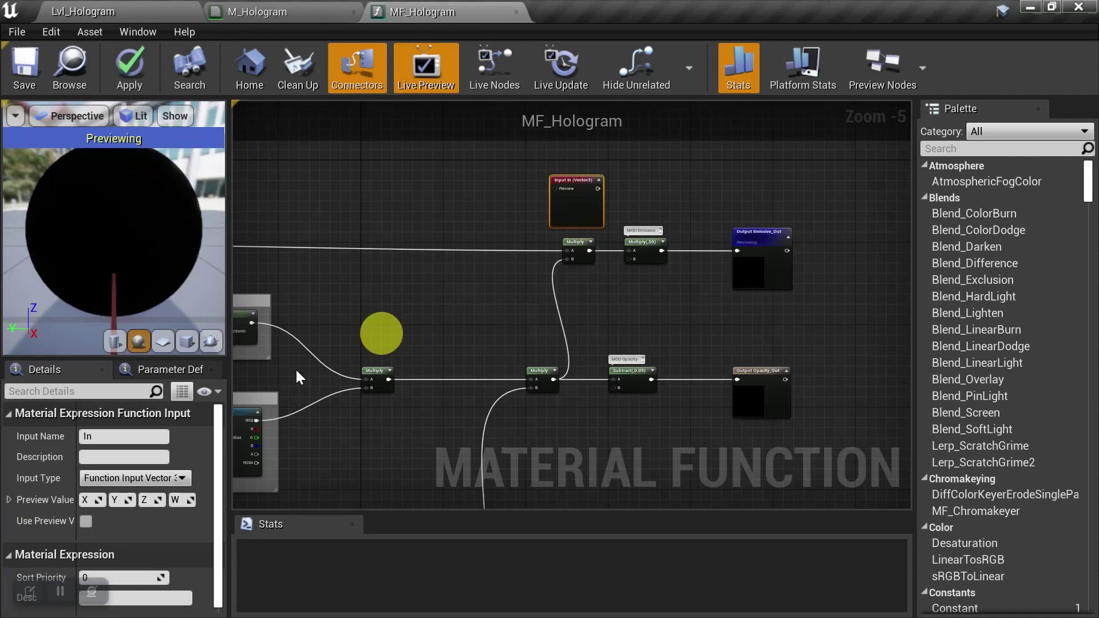
pyautogui.click(92, 480)
pyautogui.click(103, 490)
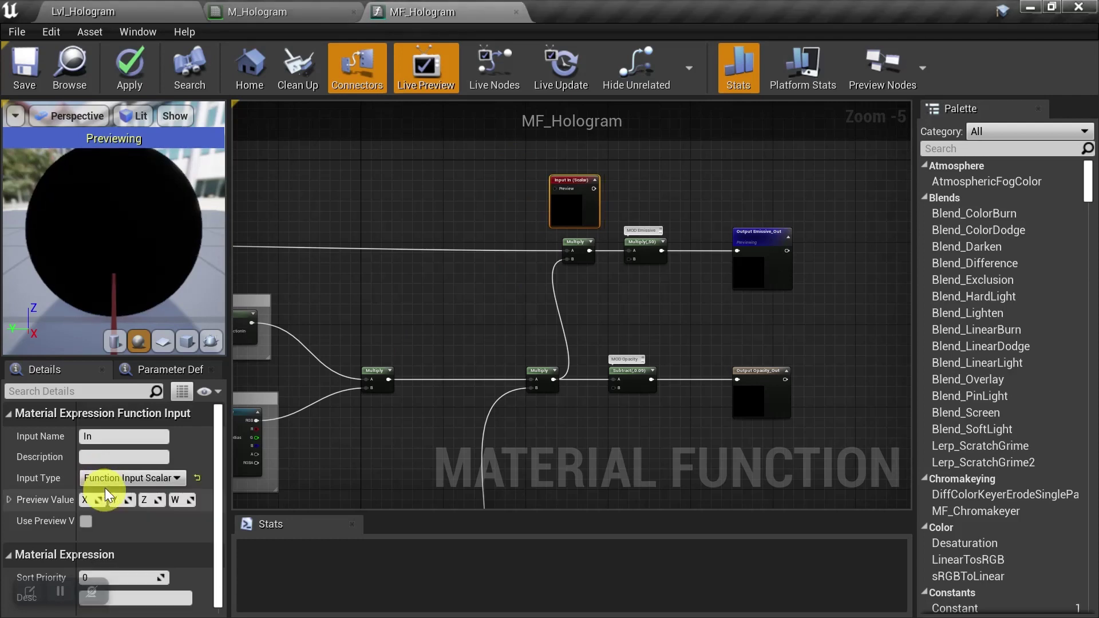
# Step: Name the new function input MOD_Emissive, collapse its preview, and connect it to B of the MOD Emissive Multiply
pyautogui.click(109, 436)
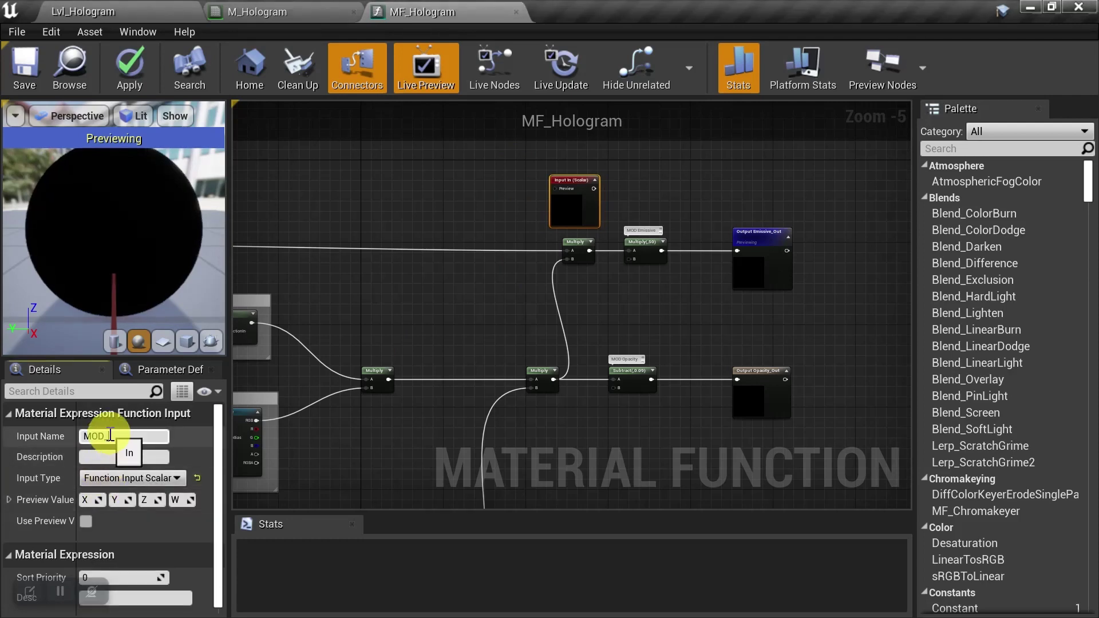
pyautogui.write('MOD_Emissive')
pyautogui.press('Return')
pyautogui.scroll(2, 667, 123)
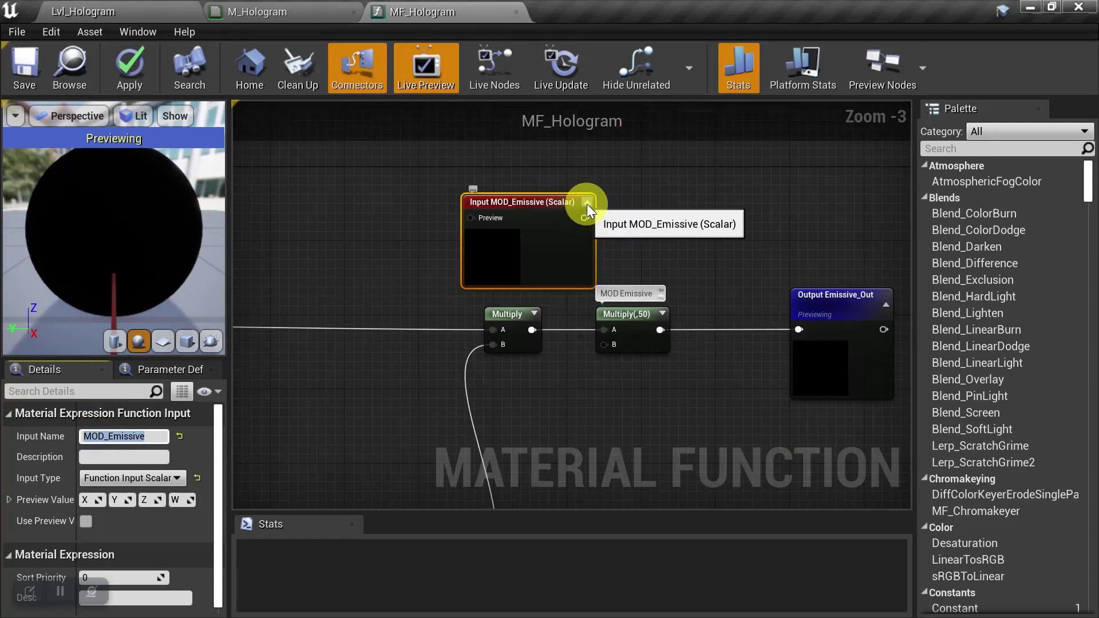
pyautogui.click(586, 203)
pyautogui.moveTo(562, 204); pyautogui.dragTo(604, 344)
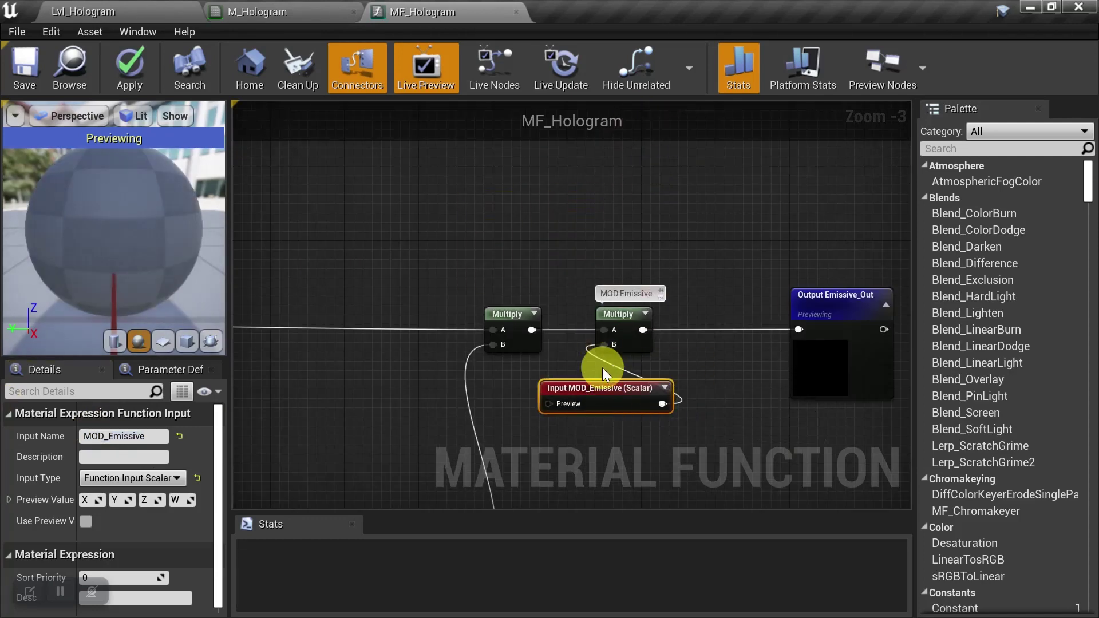
# Step: Duplicate the MOD_Emissive input, name the copy MOD_Opacity, and connect it to B of the MOD Opacity Subtract node
pyautogui.scroll(-2, 614, 412)
pyautogui.moveTo(614, 422); pyautogui.dragTo(567, 315, button='right')
pyautogui.scroll(1, 567, 315)
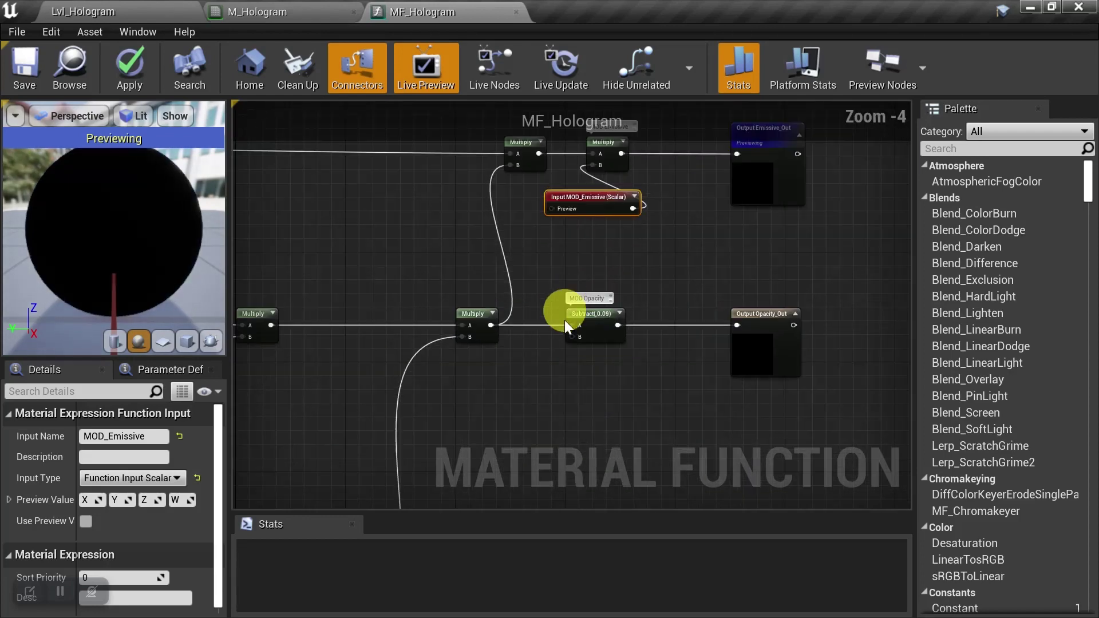
pyautogui.hotkey('ctrl', 'c')
pyautogui.hotkey('ctrl', 'v')
pyautogui.scroll(2, 663, 393)
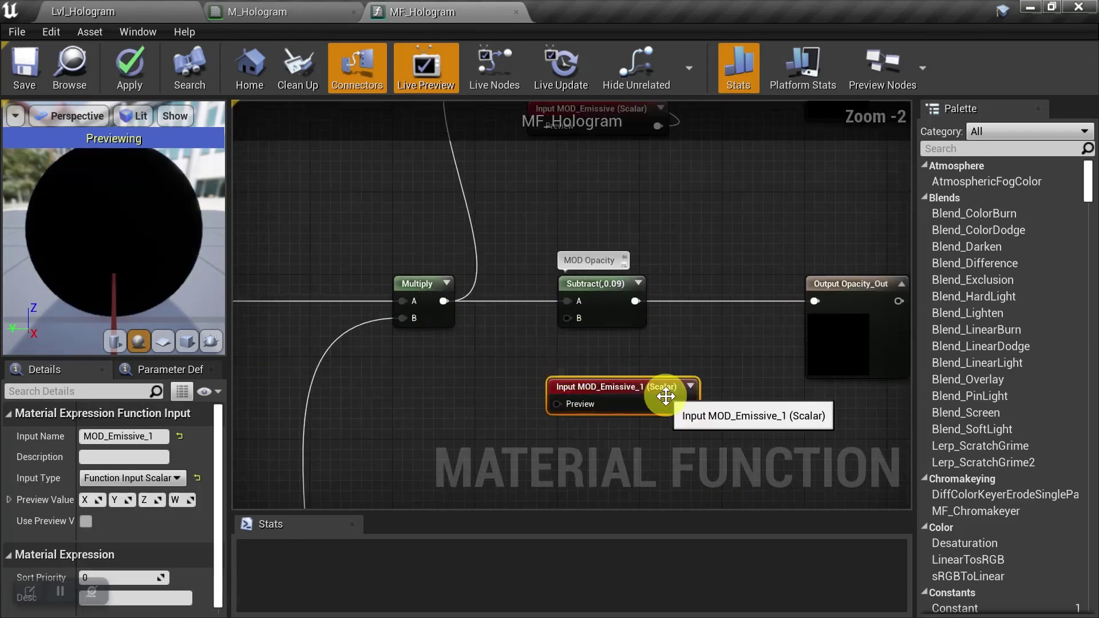
pyautogui.click(130, 437)
pyautogui.write('MOD_Opacity')
pyautogui.press('Return')
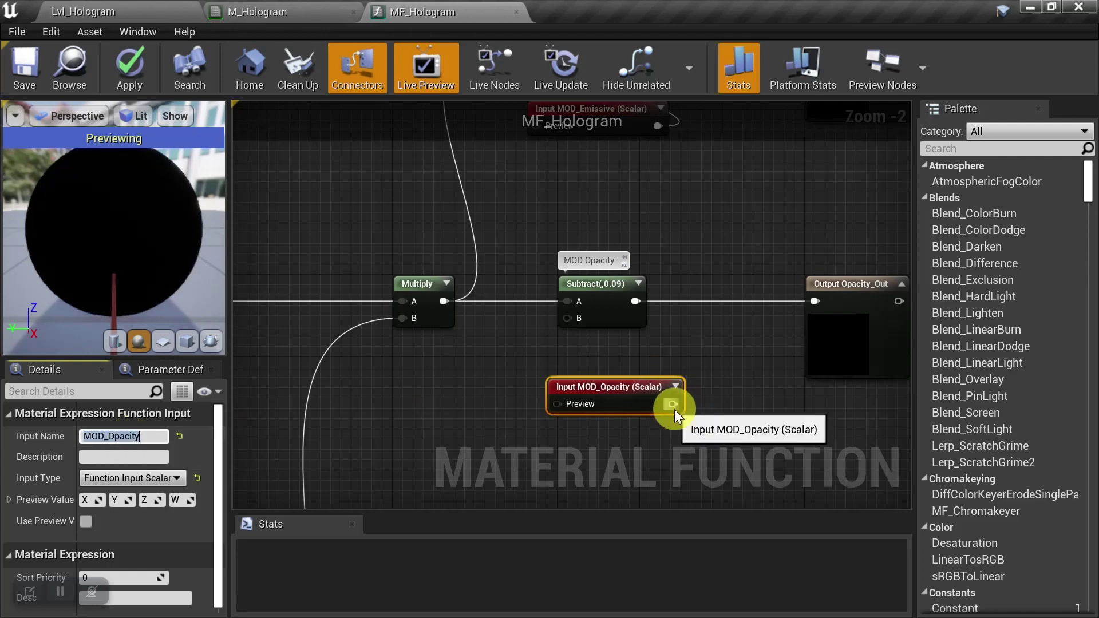
pyautogui.moveTo(688, 404); pyautogui.dragTo(567, 319)
# Step: Paste another scalar input named MOD_Edge, connect it to B of the MOD Outer Edge Multiply, and save MF_Hologram
pyautogui.scroll(-4, 538, 403)
pyautogui.moveTo(537, 403); pyautogui.dragTo(665, 181, button='right')
pyautogui.scroll(2, 666, 371)
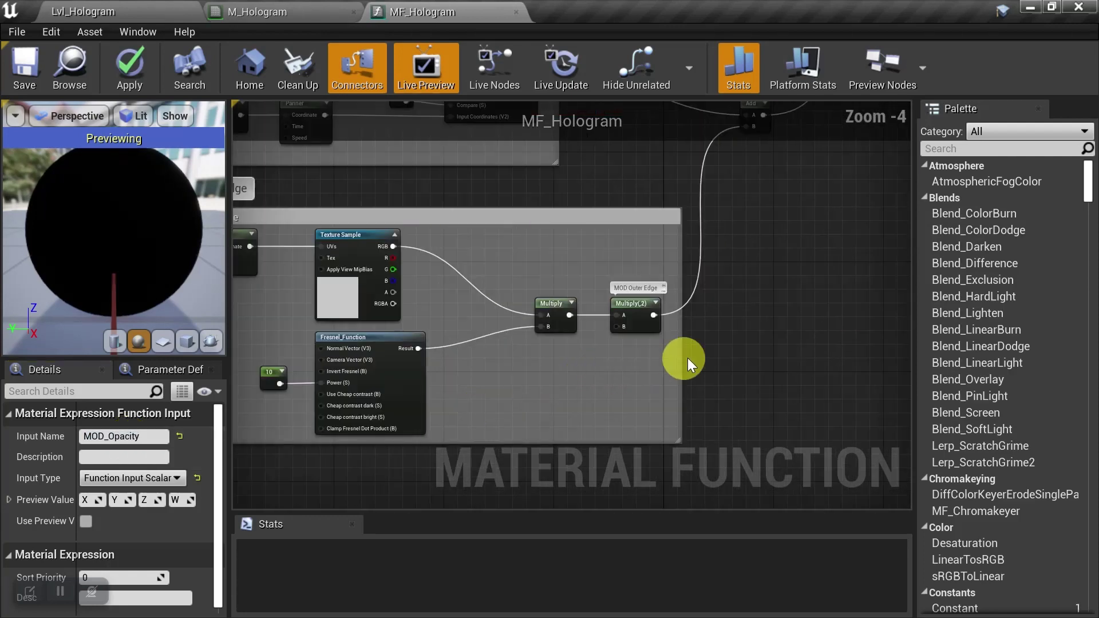
pyautogui.hotkey('ctrl', 'v')
pyautogui.click(103, 437)
pyautogui.write('MOD_Edge')
pyautogui.press('Return')
pyautogui.moveTo(825, 362); pyautogui.dragTo(616, 327)
pyautogui.moveTo(789, 351); pyautogui.dragTo(623, 344)
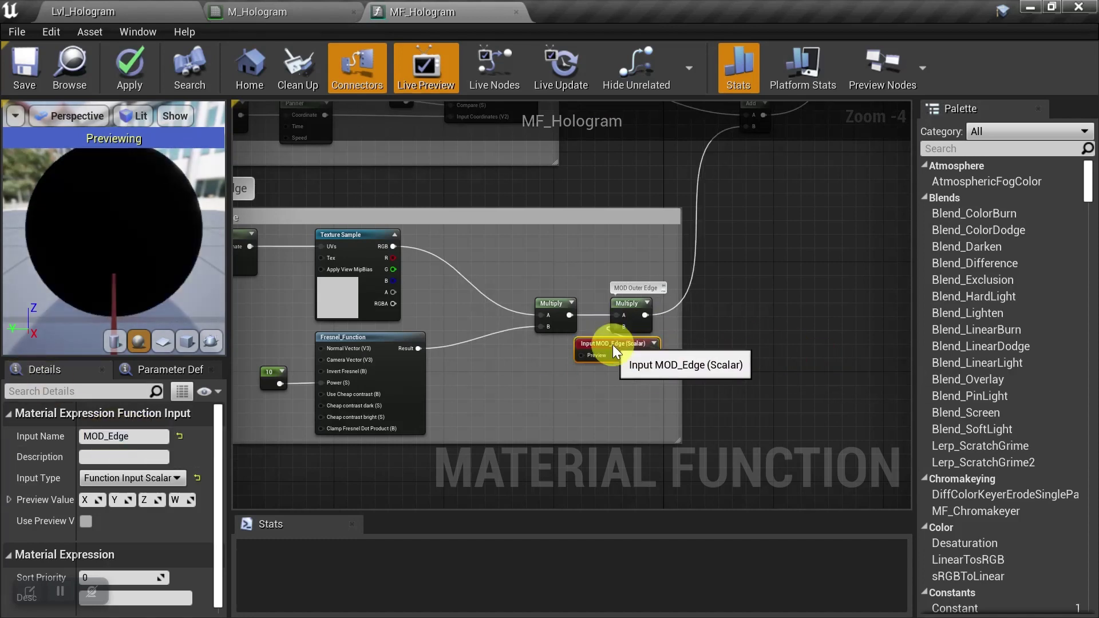
pyautogui.click(23, 70)
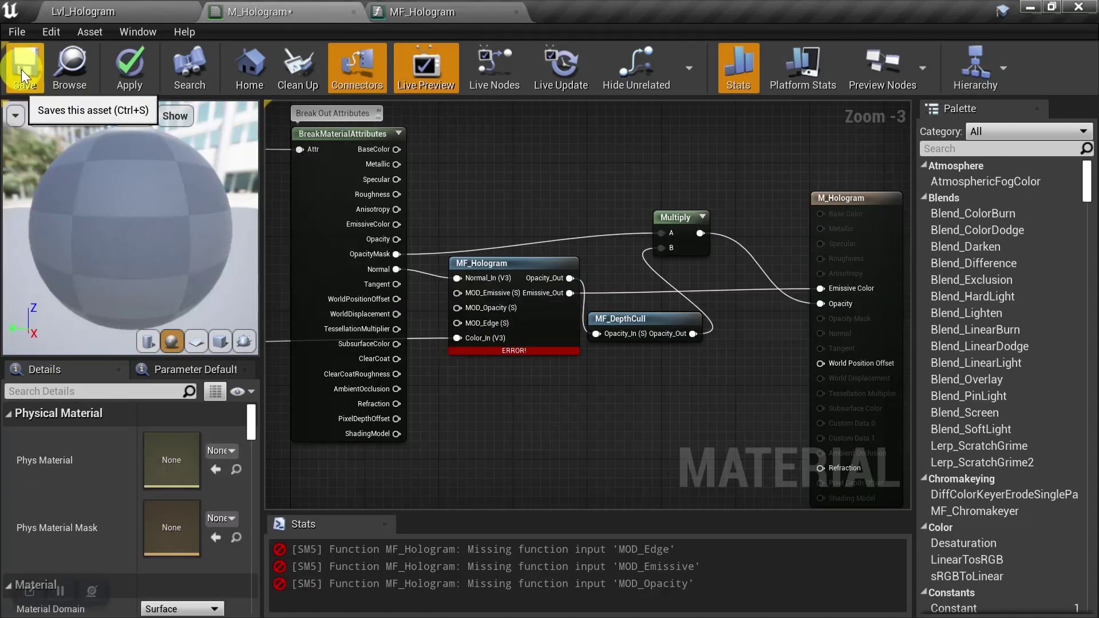
# Step: Add a scalar parameter named MOD_Emissive with default value 50 and connect it to the MOD_Emissive input of MF_Hologram
pyautogui.click(449, 273)
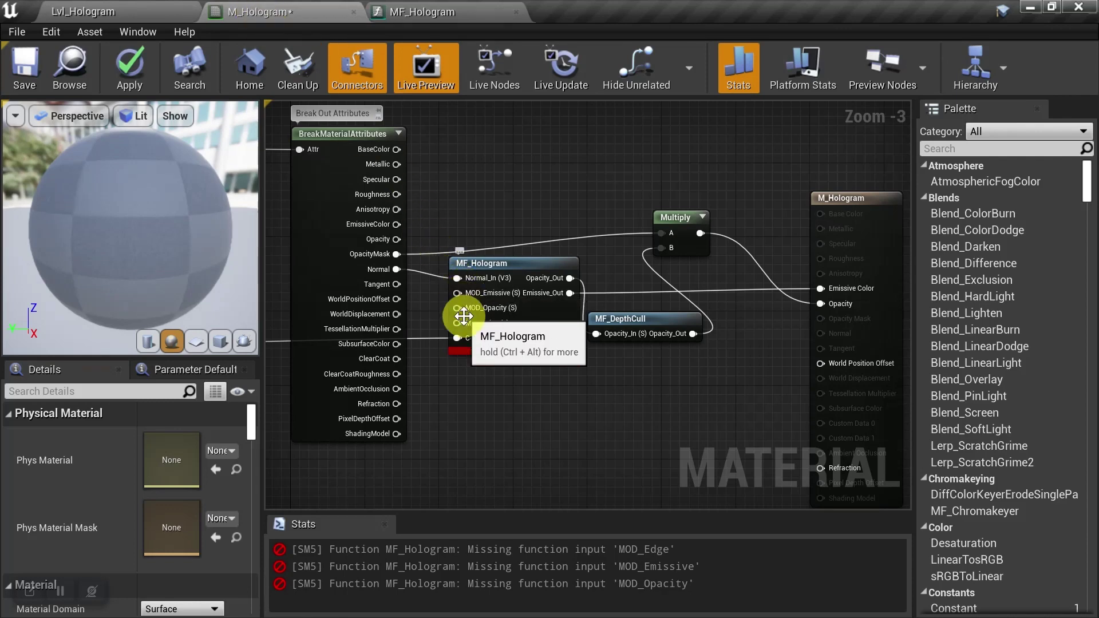
pyautogui.click(459, 378)
pyautogui.rightClick(467, 379)
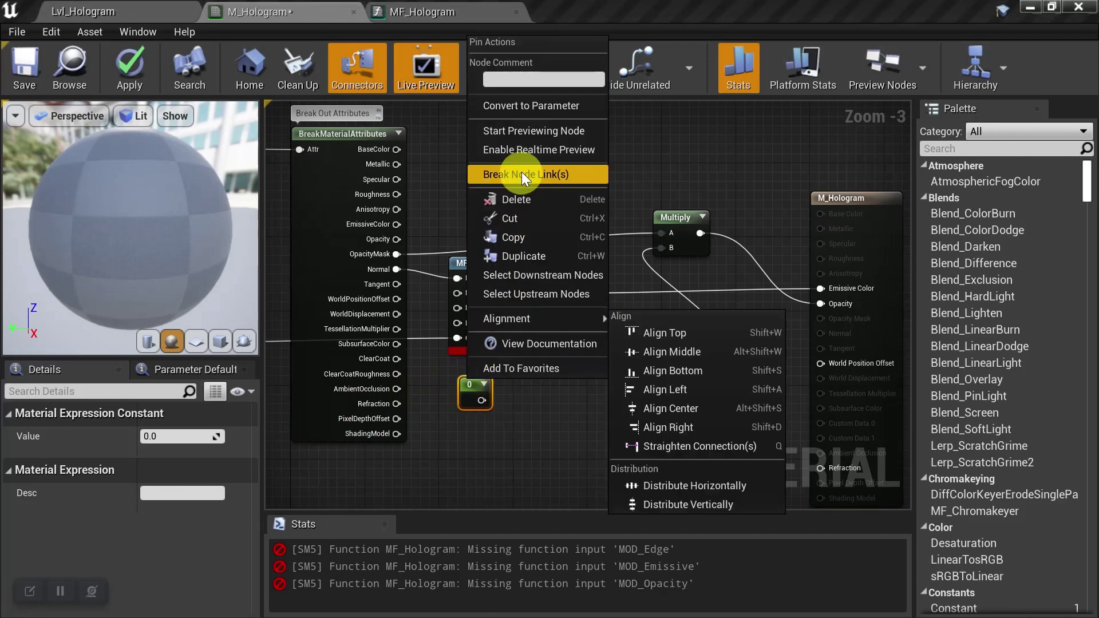
pyautogui.click(521, 111)
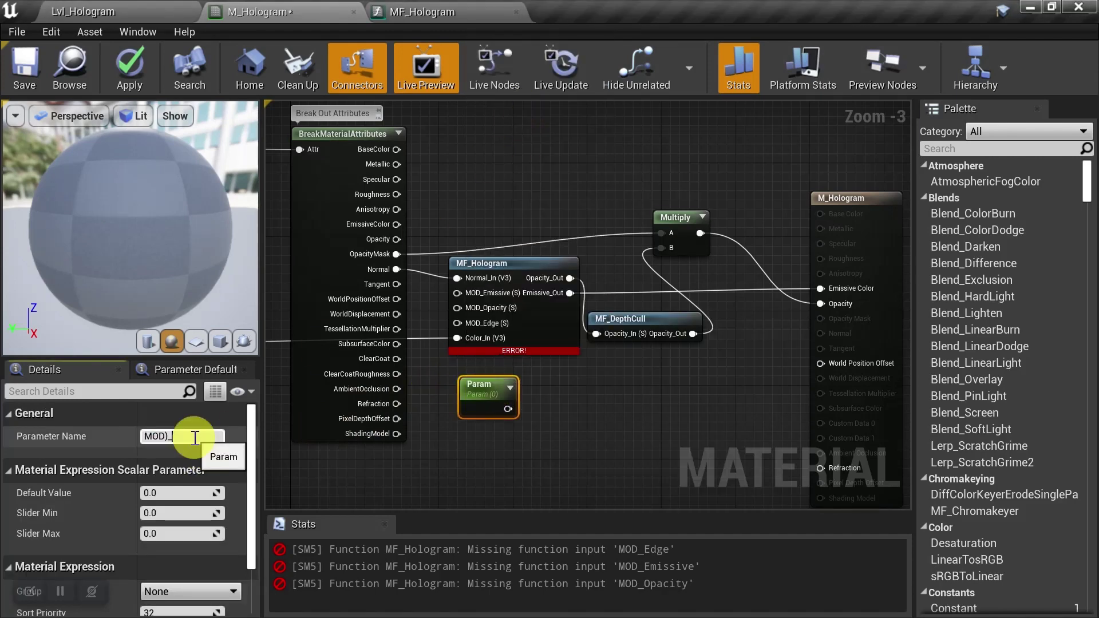
pyautogui.click(195, 438)
pyautogui.write('MOD_Emissive')
pyautogui.press('Return')
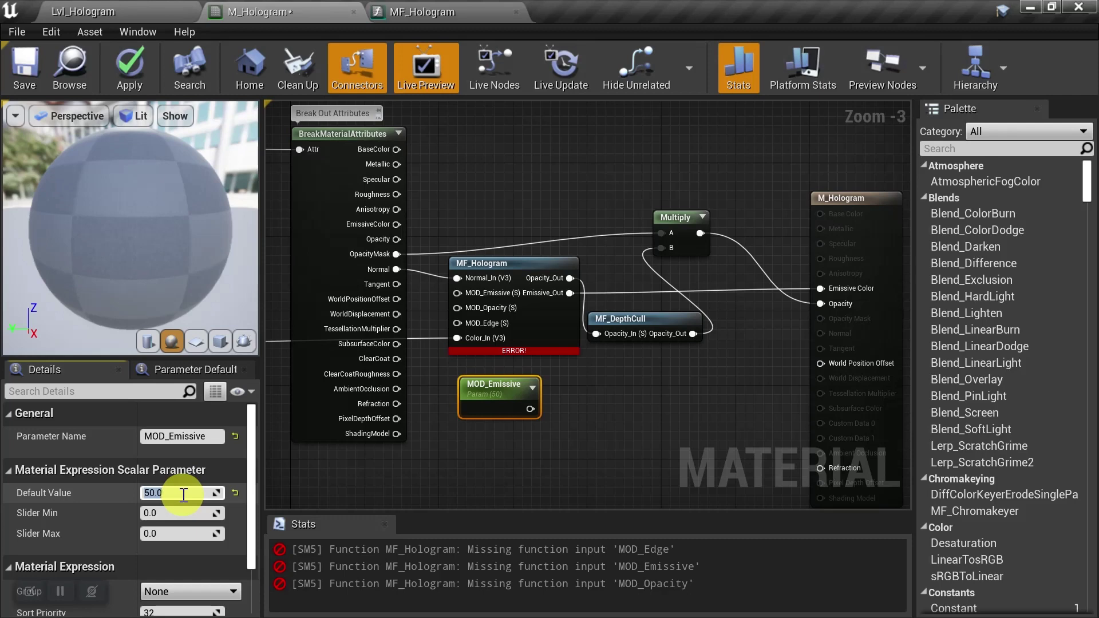
pyautogui.moveTo(530, 409); pyautogui.dragTo(458, 294)
pyautogui.moveTo(491, 389); pyautogui.dragTo(478, 379)
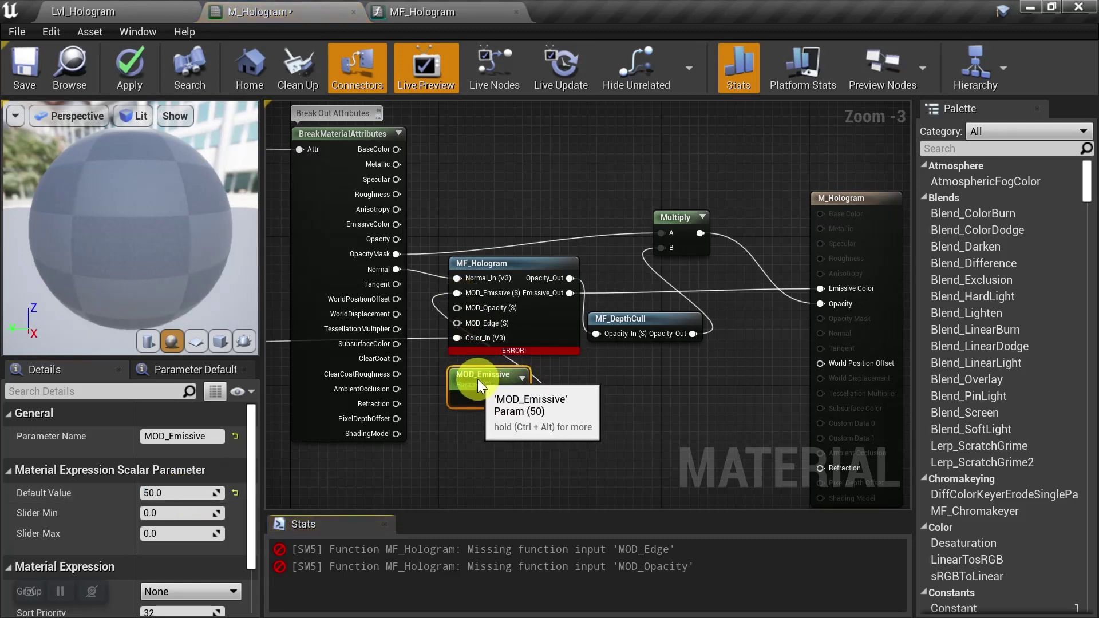
# Step: Duplicate the MOD_Emissive parameter, name the copy MOD_Opacity and set its default value to 0.09
pyautogui.hotkey('ctrl', 'w')
pyautogui.click(168, 437)
pyautogui.write('MOD_Opacity')
pyautogui.click(180, 493)
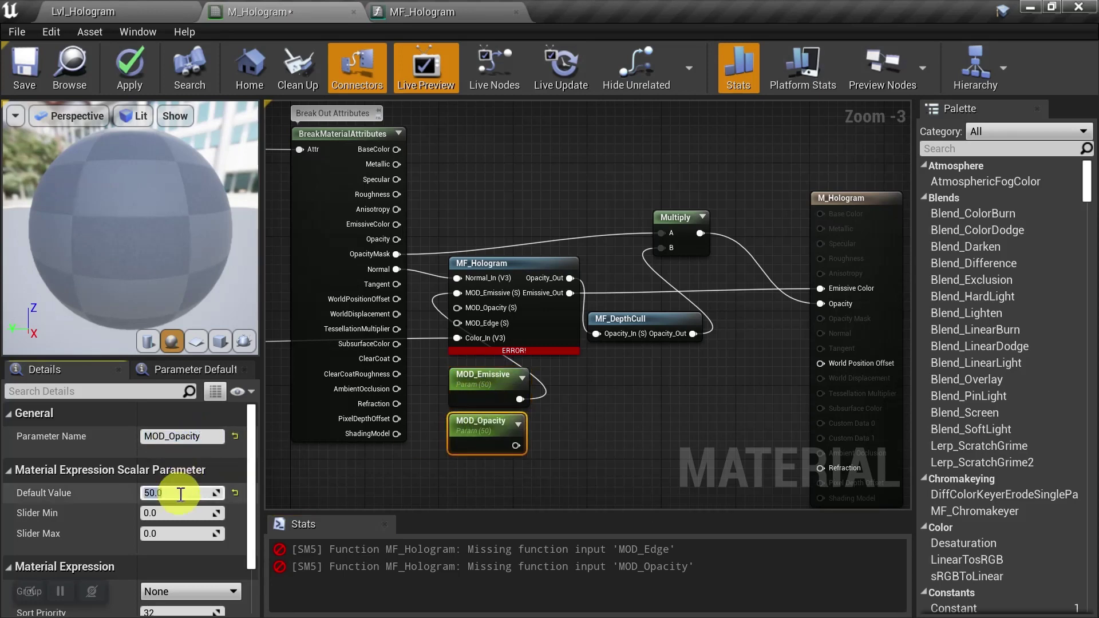
# Step: Duplicate MOD_Opacity as MOD_Edge with default value 2, connect both parameters to their matching MF_Hologram inputs, and save M_Hologram
pyautogui.hotkey('ctrl', 'w')
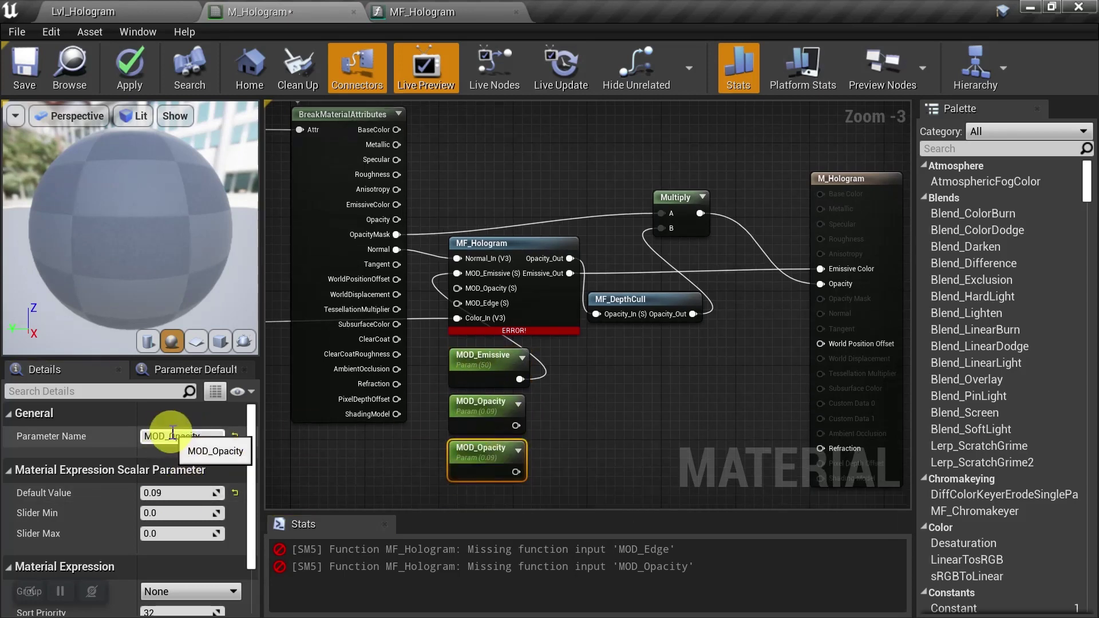
pyautogui.moveTo(165, 436); pyautogui.dragTo(220, 435)
pyautogui.write('_Edge')
pyautogui.click(180, 493)
pyautogui.write('2')
pyautogui.moveTo(506, 472); pyautogui.dragTo(516, 425)
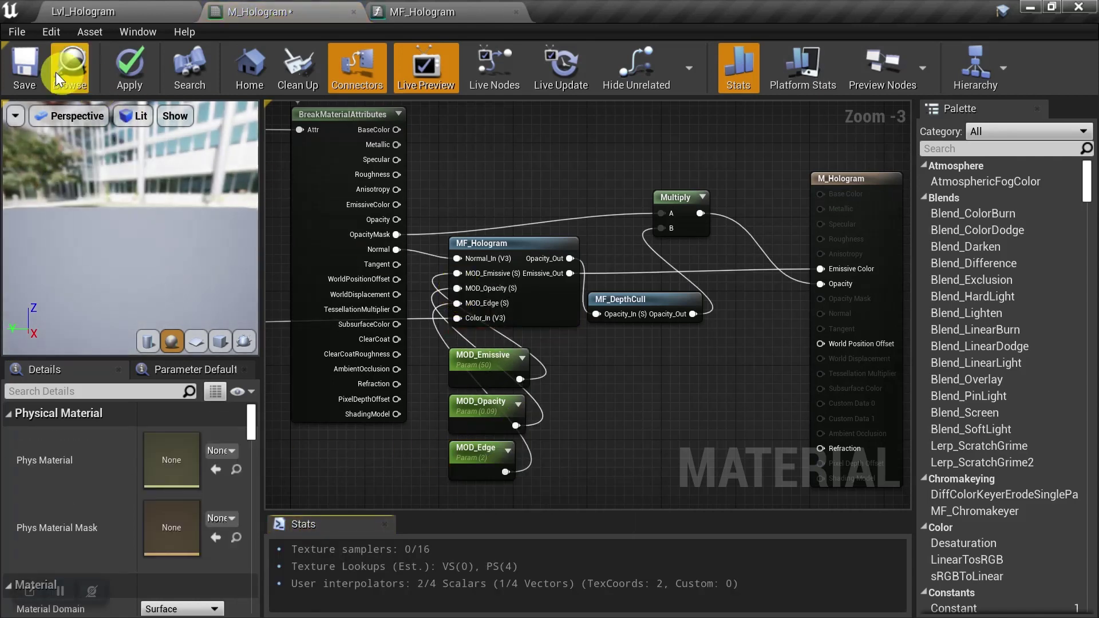
pyautogui.click(26, 66)
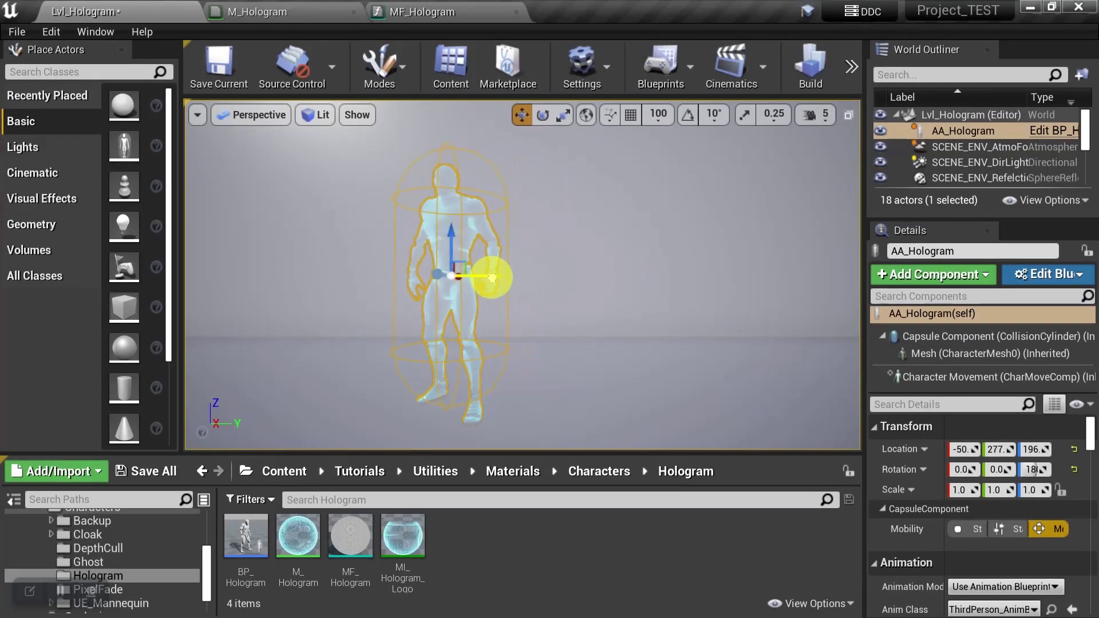
# Step: Duplicate the AA_Hologram character beside the original, and create and save a material instance of M_Hologram
pyautogui.keyDown('alt'); pyautogui.moveTo(466, 275); pyautogui.dragTo(609, 284); pyautogui.keyUp('alt')
pyautogui.rightClick(298, 532)
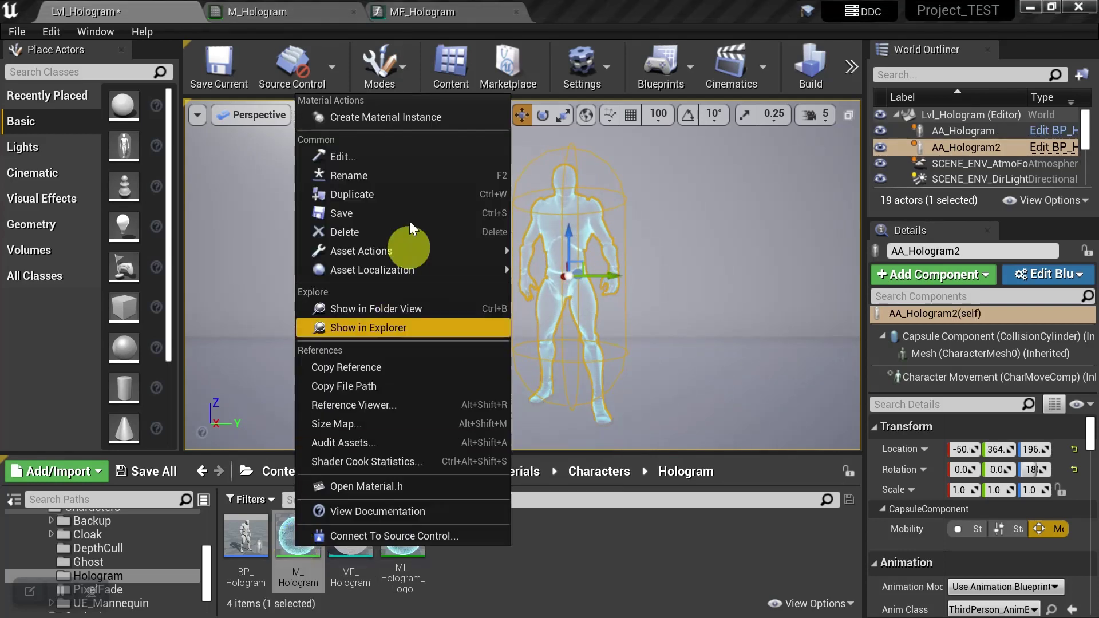
pyautogui.click(407, 117)
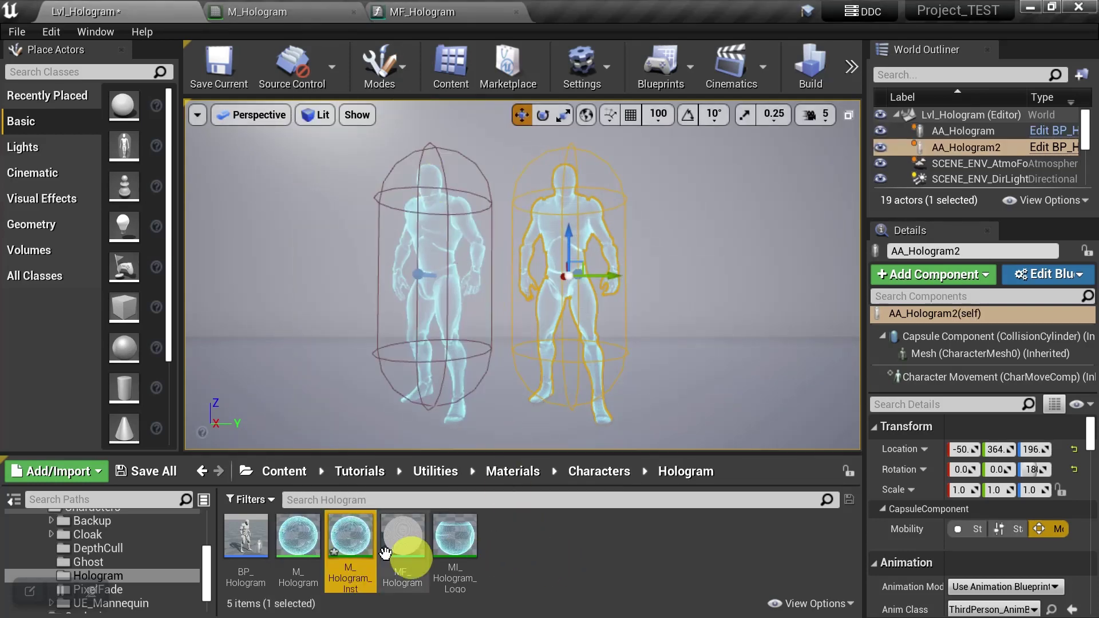
pyautogui.click(153, 473)
pyautogui.click(672, 479)
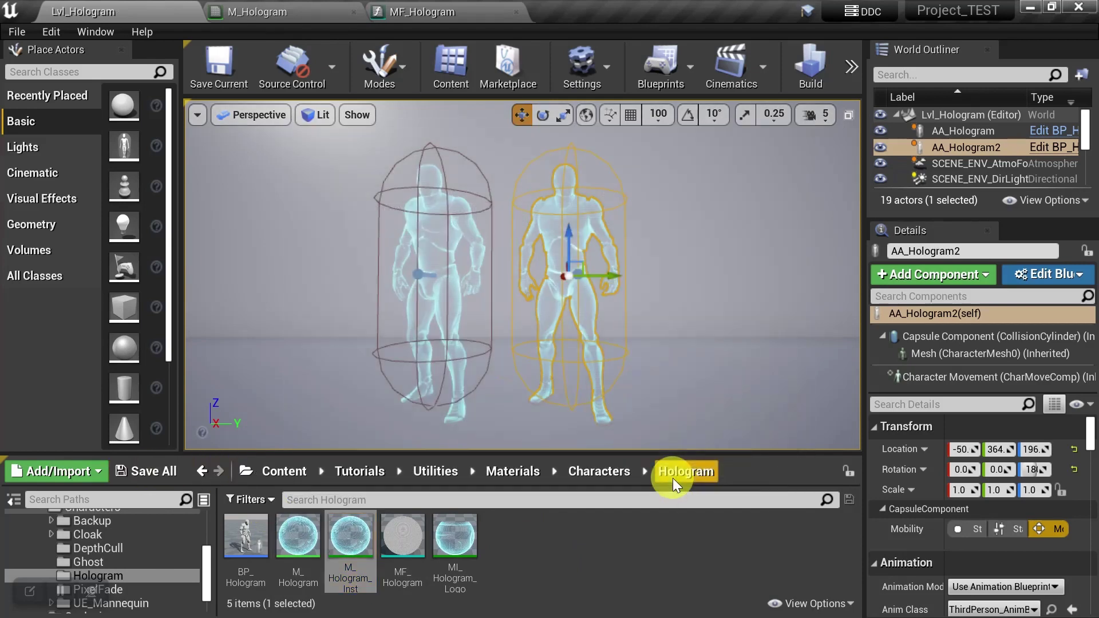
# Step: Assign M_Hologram_Inst to material Element 0 of the AA_Hologram2 character's mesh
pyautogui.click(963, 147)
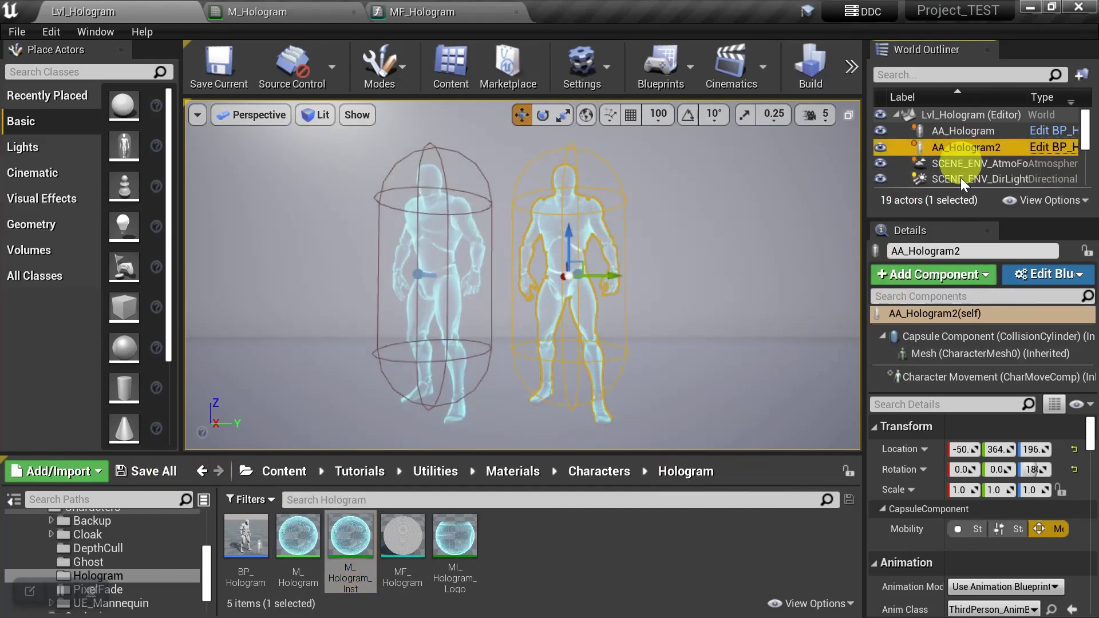
pyautogui.click(923, 353)
pyautogui.scroll(-10, 975, 481)
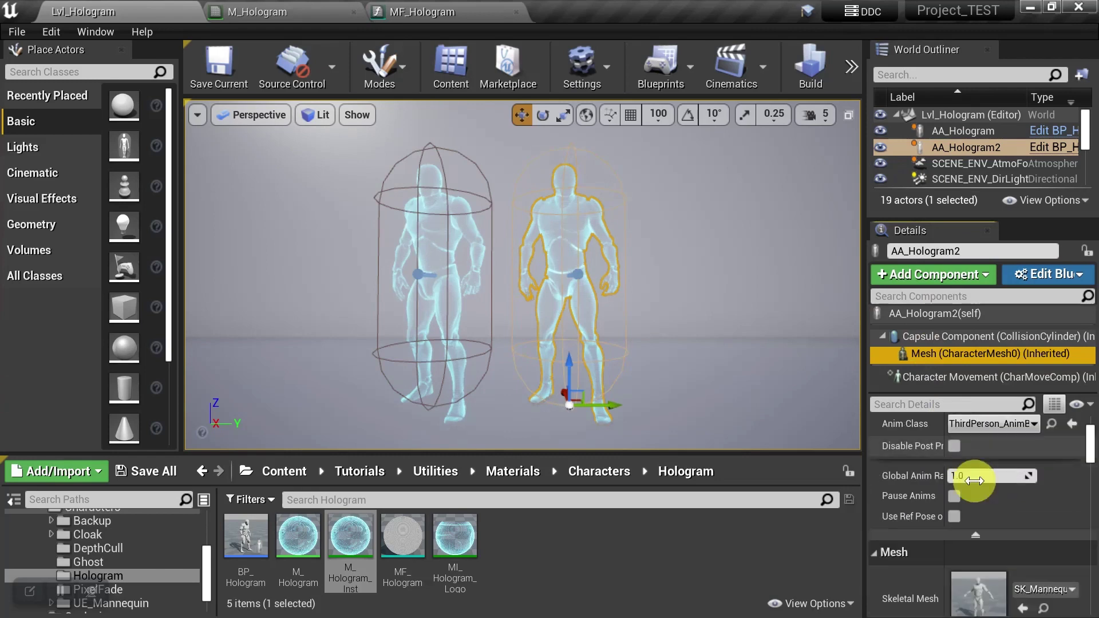
pyautogui.scroll(-2, 975, 481)
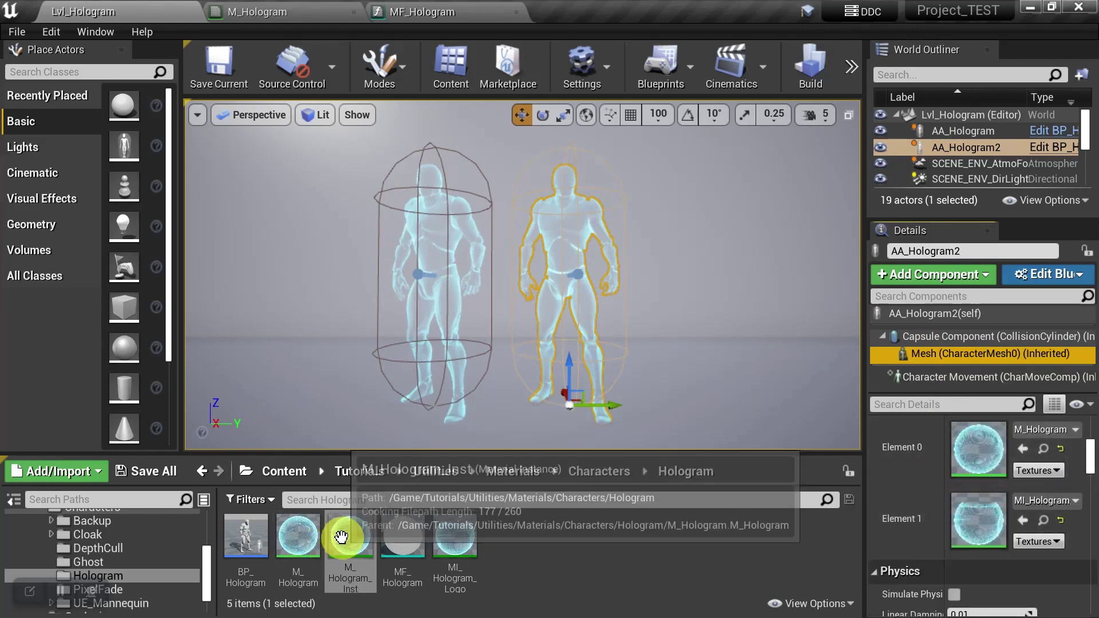
pyautogui.moveTo(344, 538); pyautogui.dragTo(990, 440)
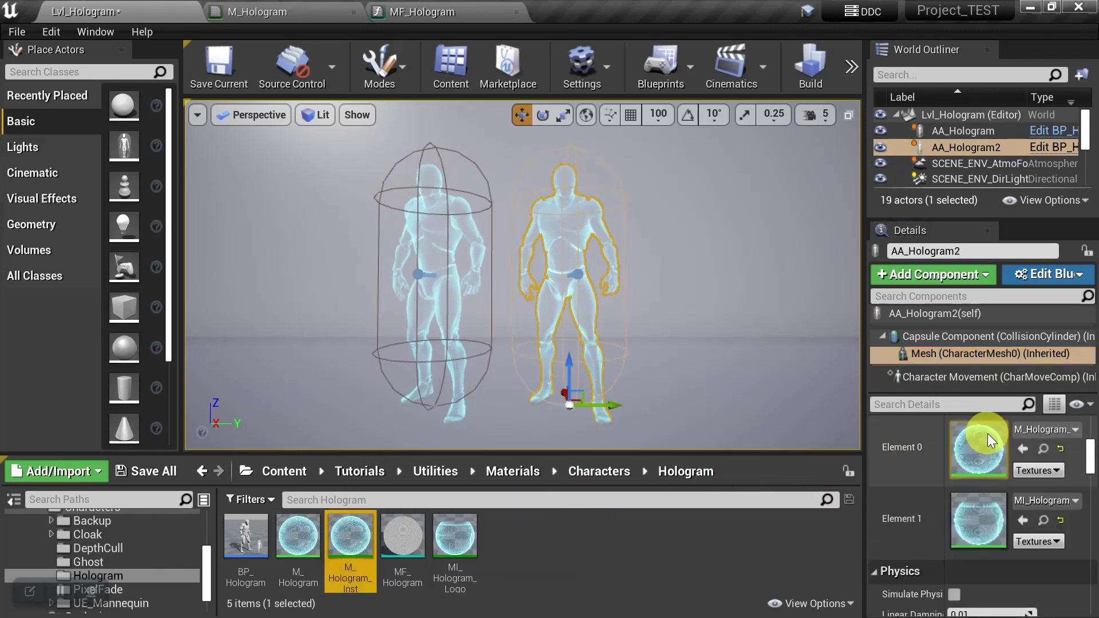
# Step: Open M_Hologram_Inst beside the level view and enable the overrides for MOD_Edge, MOD_Emissive and MOD_Opacity
pyautogui.doubleClick(350, 539)
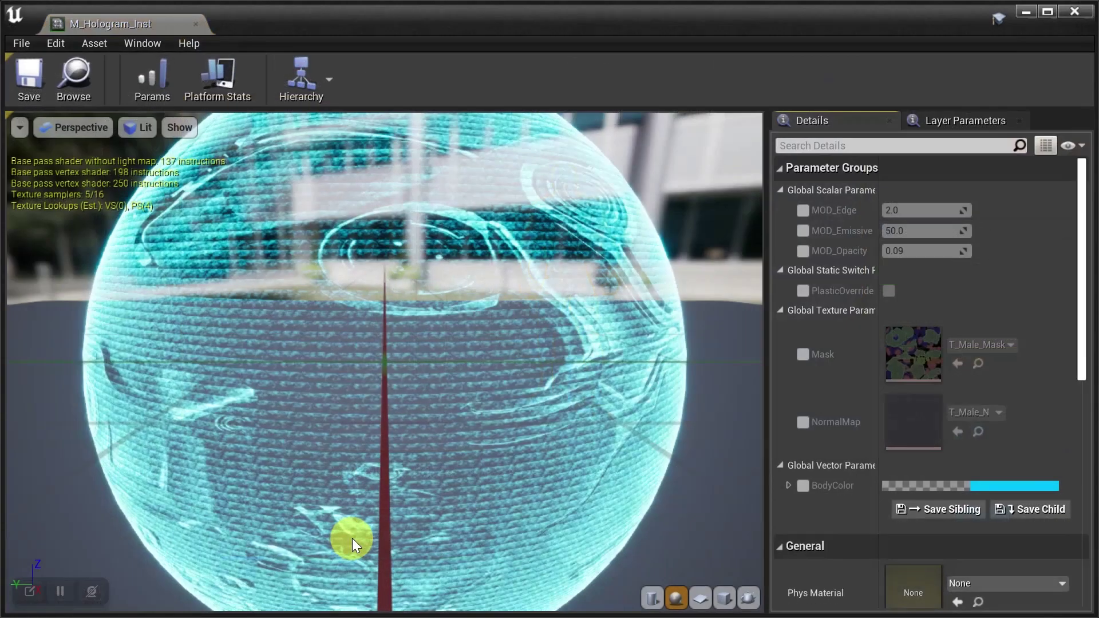
pyautogui.moveTo(978, 28); pyautogui.dragTo(250, 14)
pyautogui.moveTo(429, 209); pyautogui.dragTo(456, 287)
pyautogui.click(71, 211)
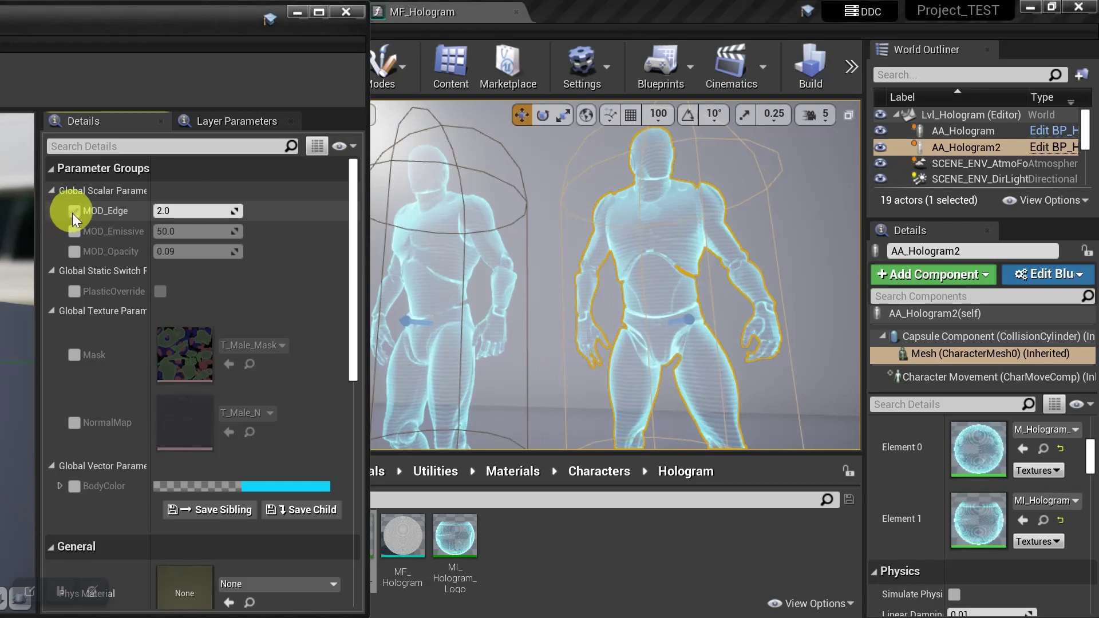
pyautogui.click(74, 231)
pyautogui.click(71, 252)
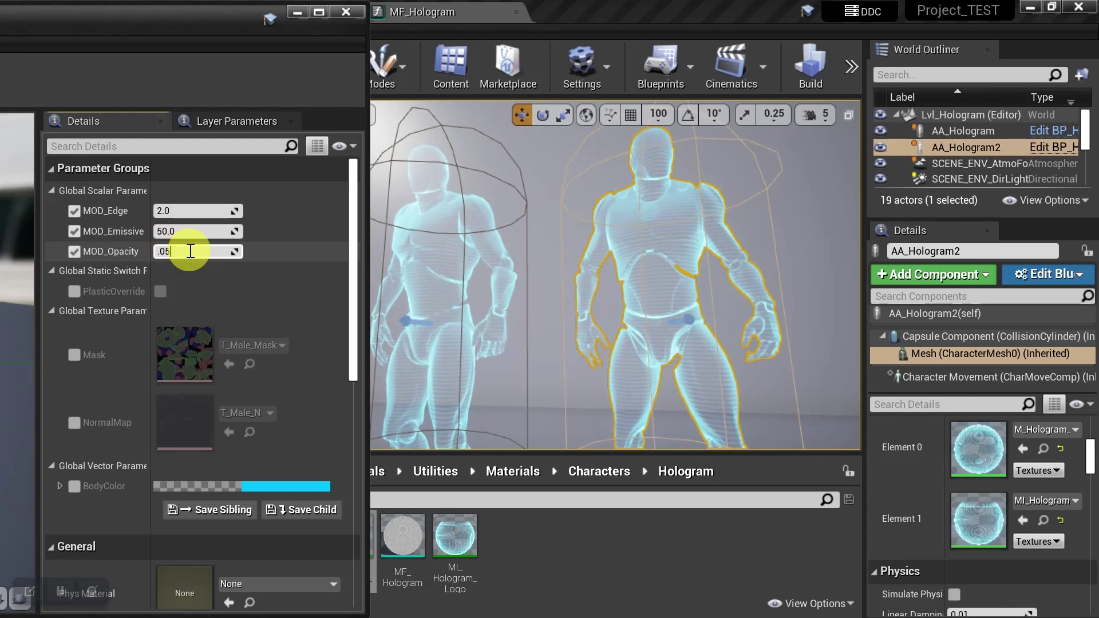
# Step: Try MOD_Opacity at 0.05 and MOD_Emissive at 200, settling on 0.115 for opacity and 25 for emissive
pyautogui.press('Return')
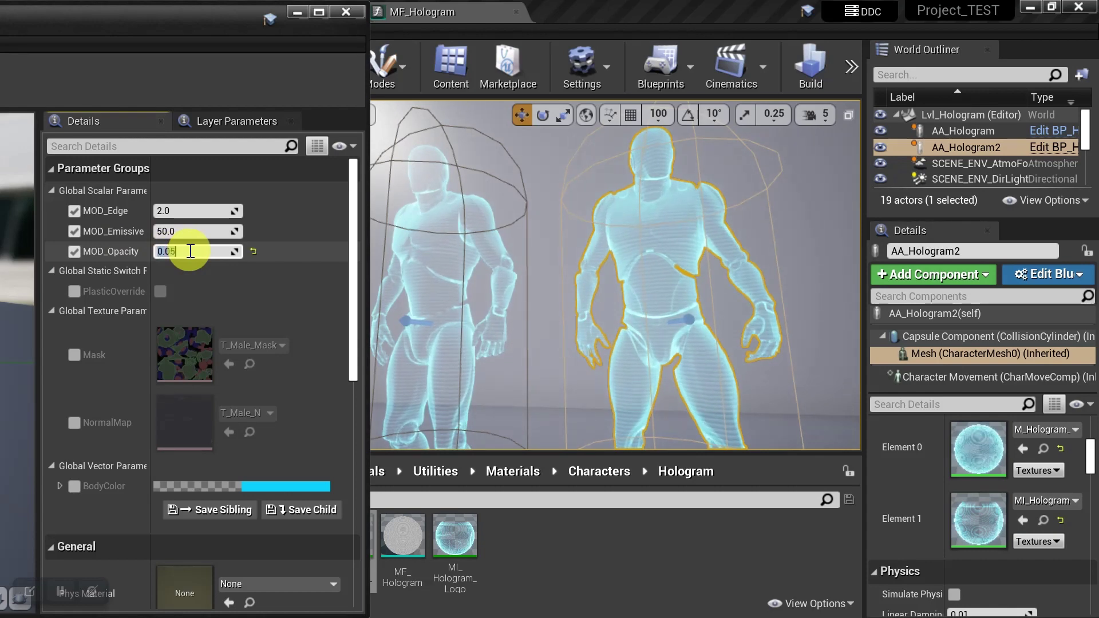
pyautogui.press('Return')
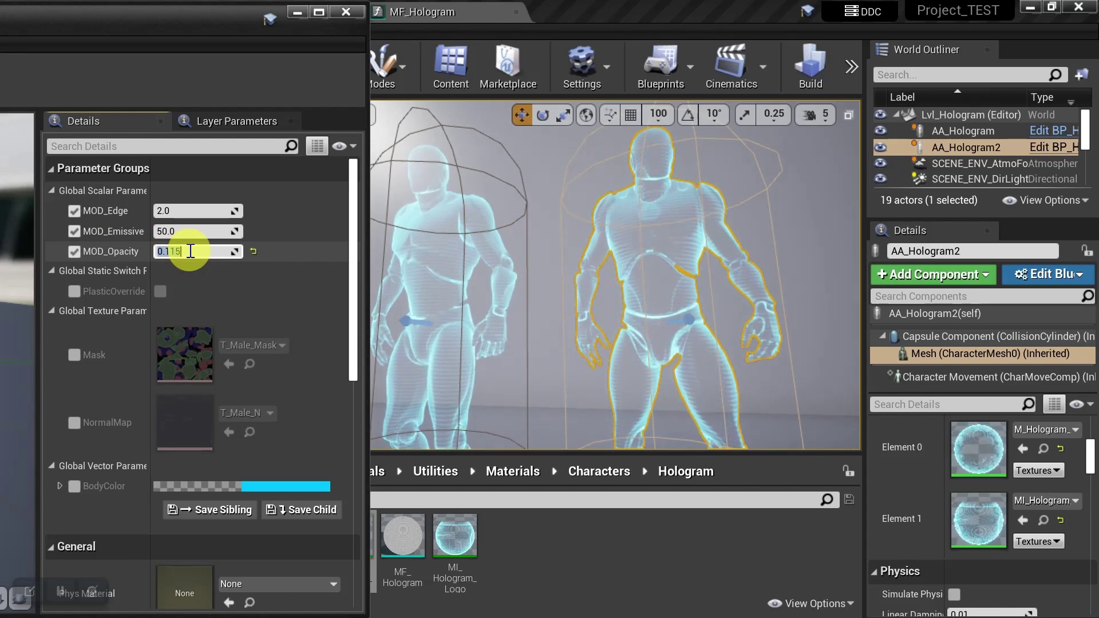
pyautogui.click(190, 232)
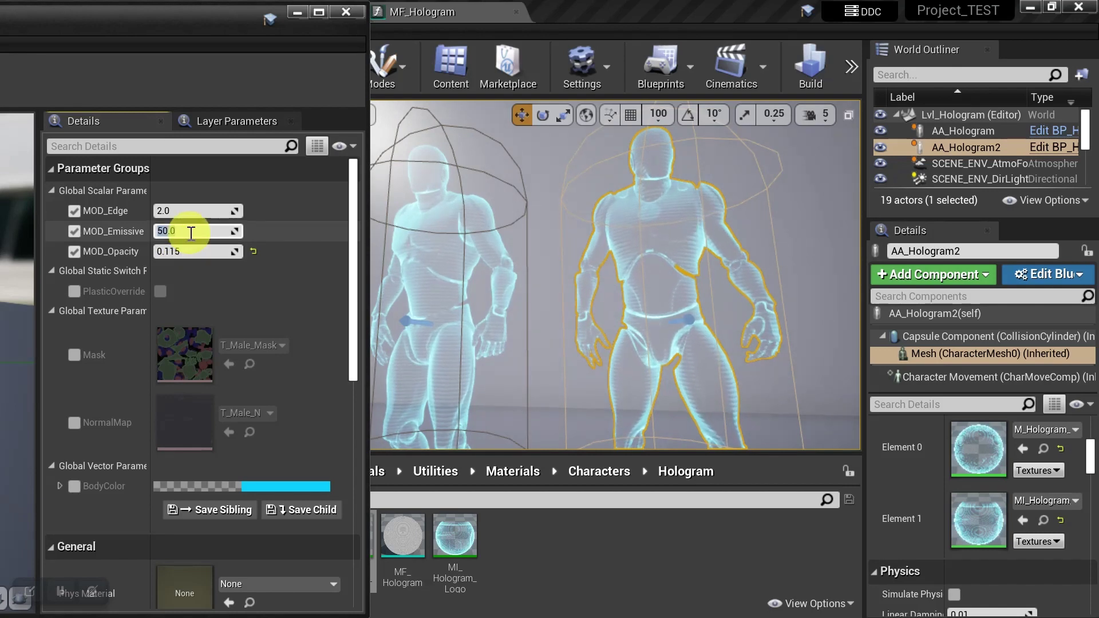
pyautogui.write('200')
pyautogui.press('Return')
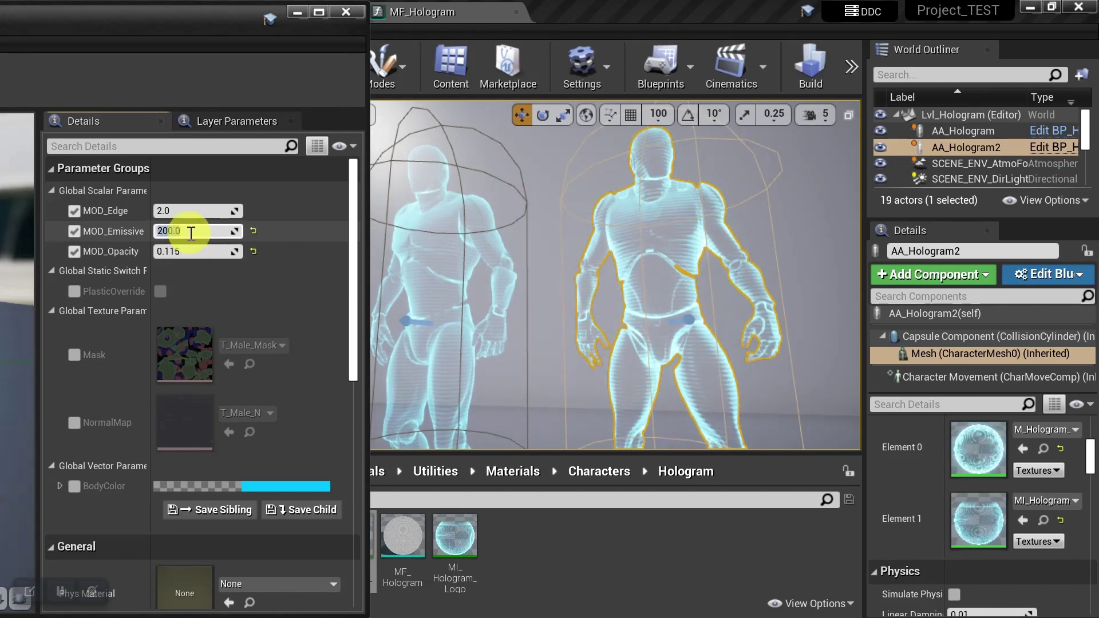
pyautogui.write('25')
pyautogui.press('Return')
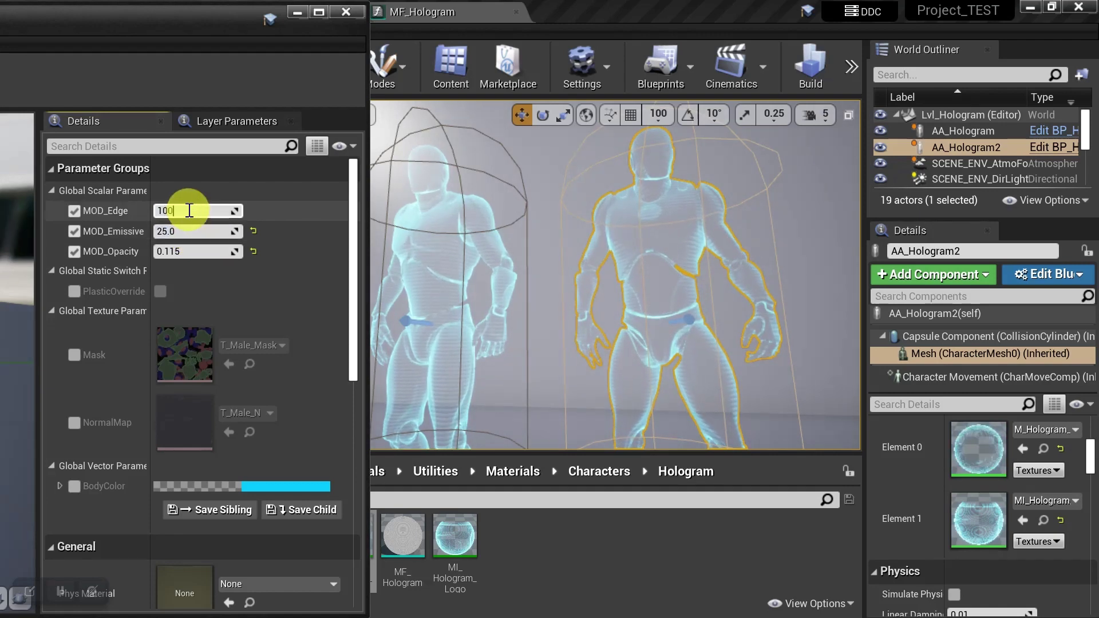
# Step: Try MOD_Edge values of 100 and -10 on the material instance
pyautogui.click(189, 210)
pyautogui.write('100')
pyautogui.press('Return')
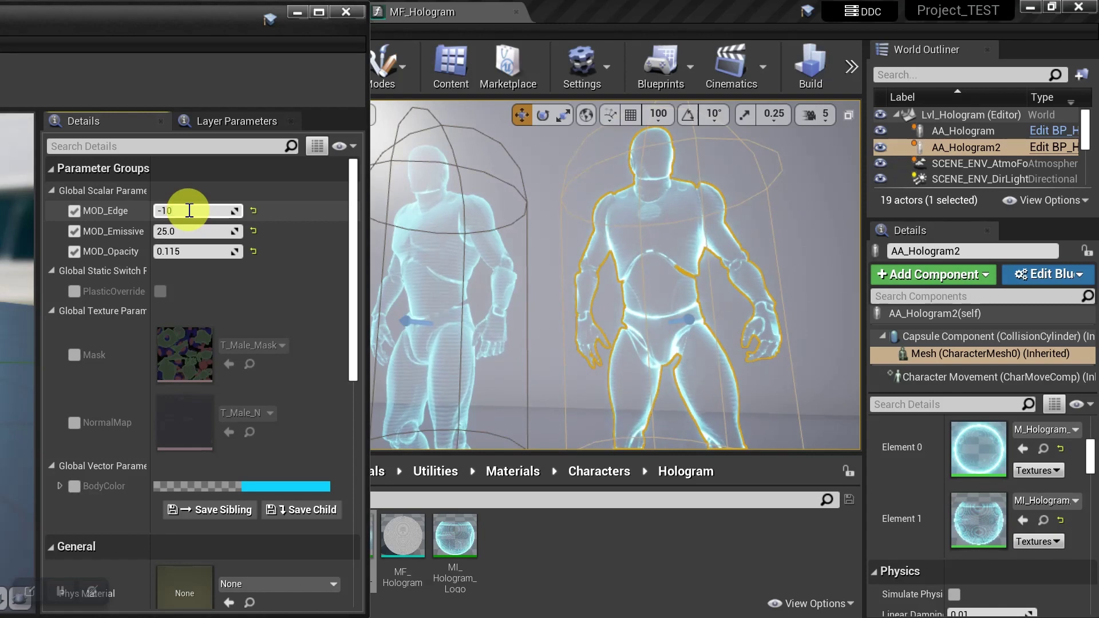
pyautogui.press('Return')
# Step: Override the instance's Opacity Mask Clip Value with 0.3333 and close the instance editor
pyautogui.scroll(-5, 197, 238)
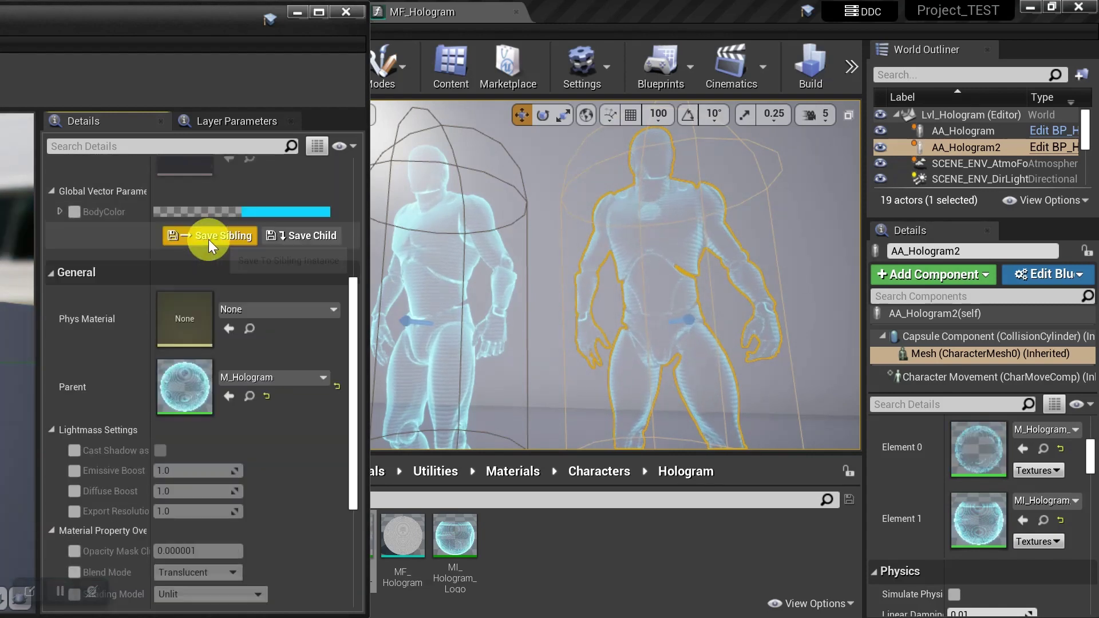
pyautogui.scroll(-5, 208, 239)
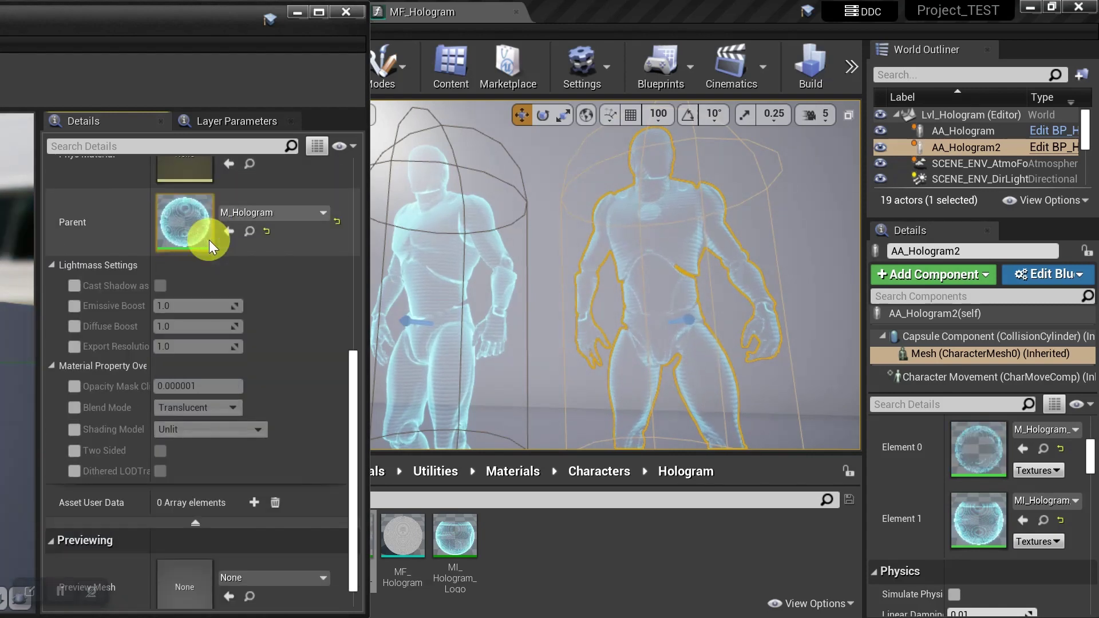
pyautogui.click(73, 387)
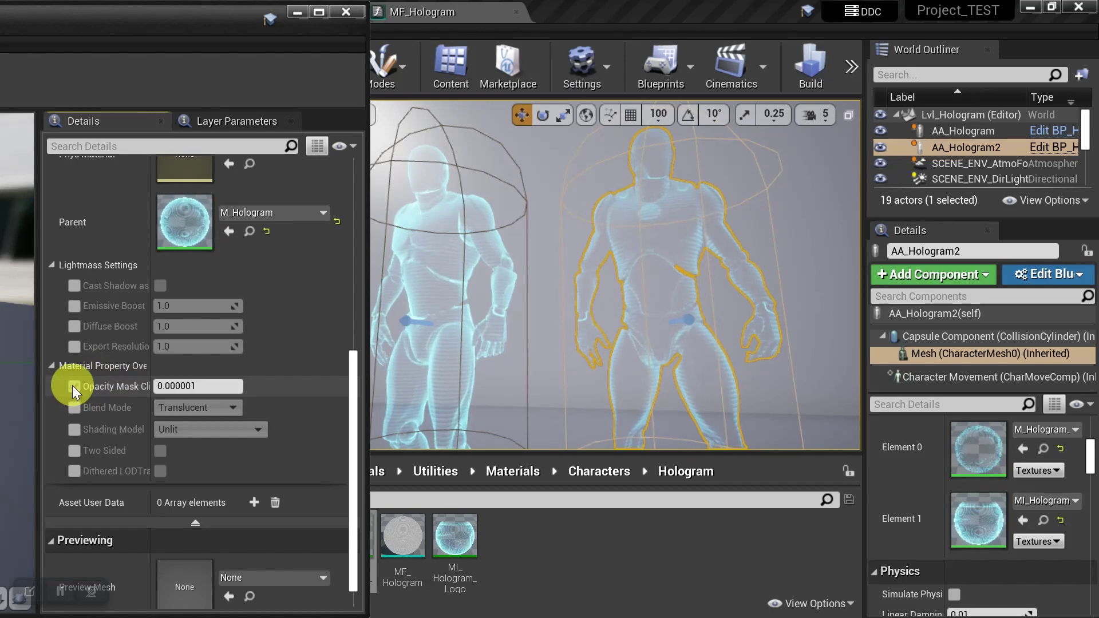
pyautogui.click(198, 386)
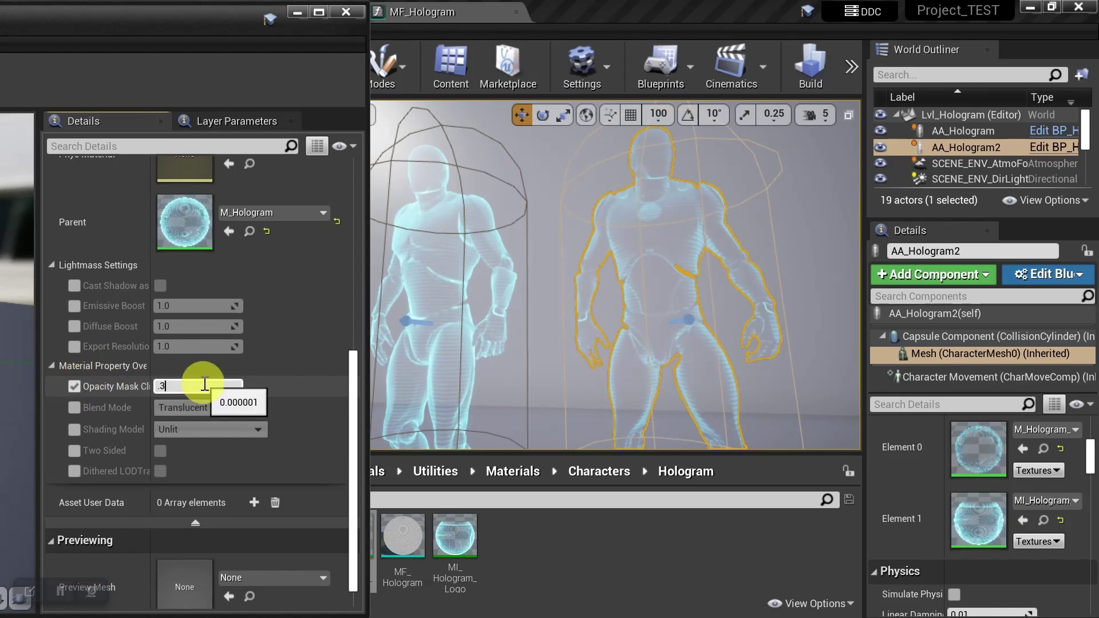
pyautogui.write('.3333')
pyautogui.press('Return')
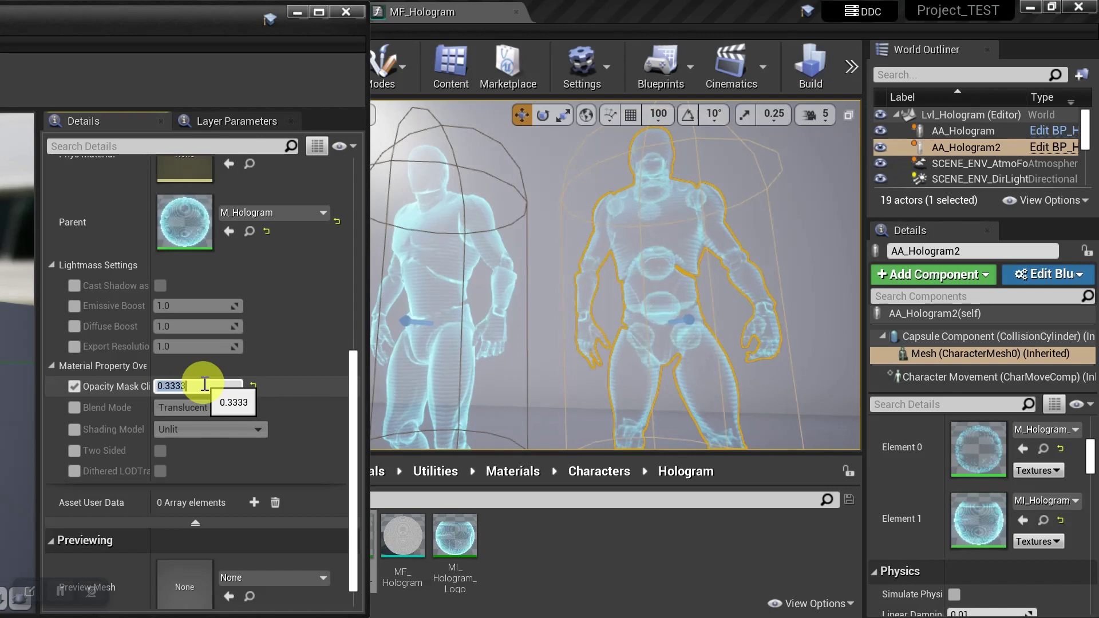
pyautogui.click(347, 11)
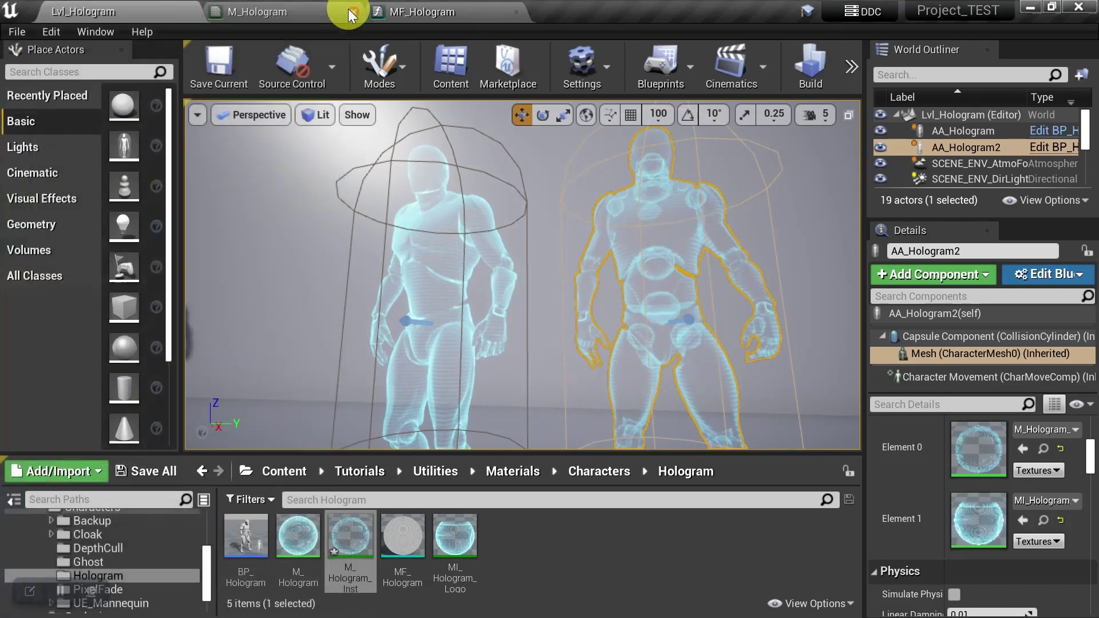
# Step: Add a static switch parameter to M_Hologram with the broken-out BaseColor wired to its True input, placed beside the BreakMaterialAttributes node
pyautogui.click(288, 11)
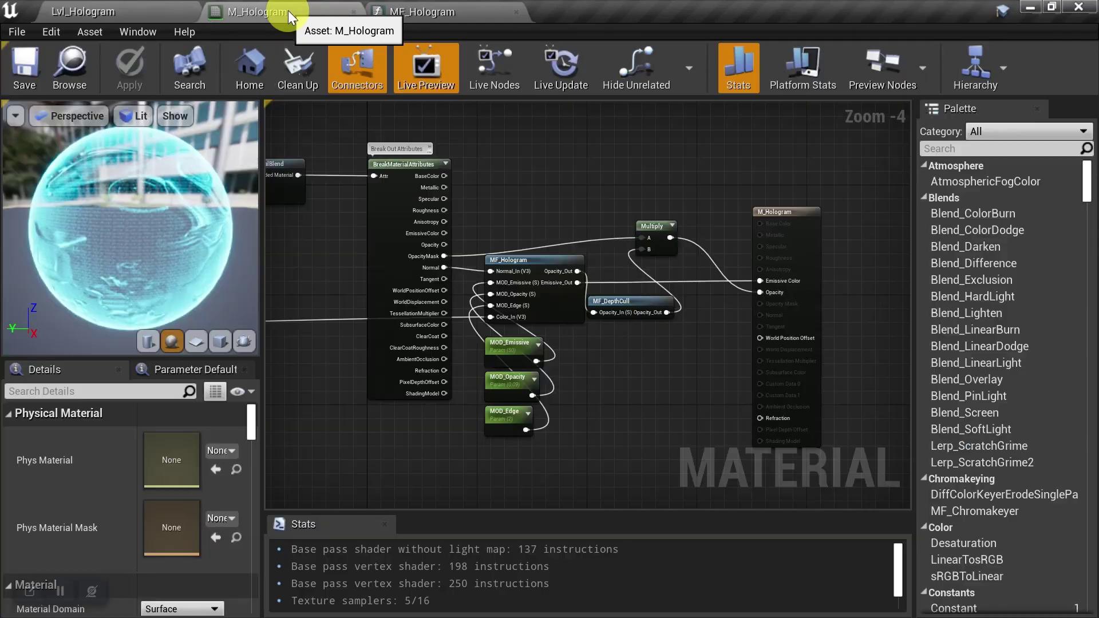
pyautogui.moveTo(443, 176); pyautogui.dragTo(523, 185)
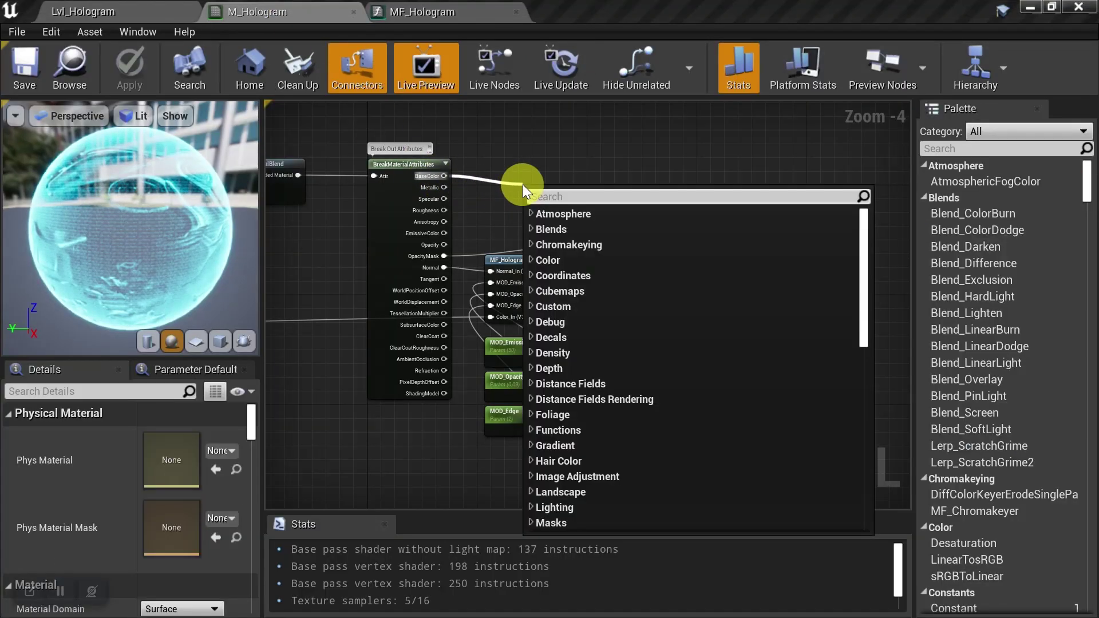
pyautogui.write('static')
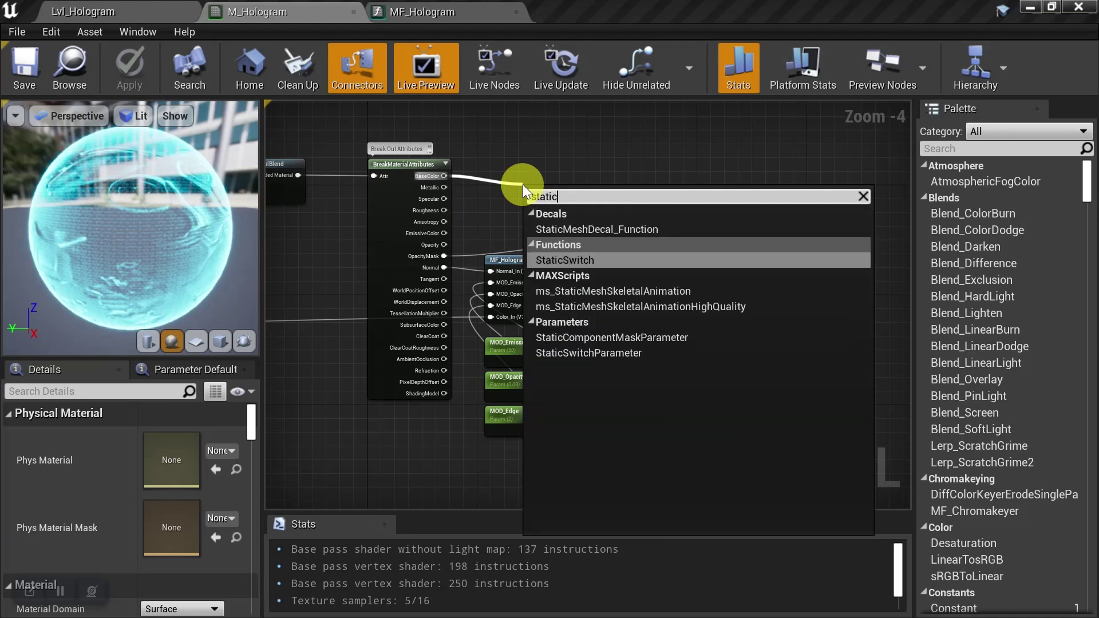
pyautogui.click(596, 352)
pyautogui.click(533, 160)
pyautogui.moveTo(529, 185); pyautogui.dragTo(500, 152)
# Step: Wire the BodyColor parameter into the static switch's False input and name the switch ColorMask
pyautogui.moveTo(415, 175); pyautogui.dragTo(955, 178, button='right')
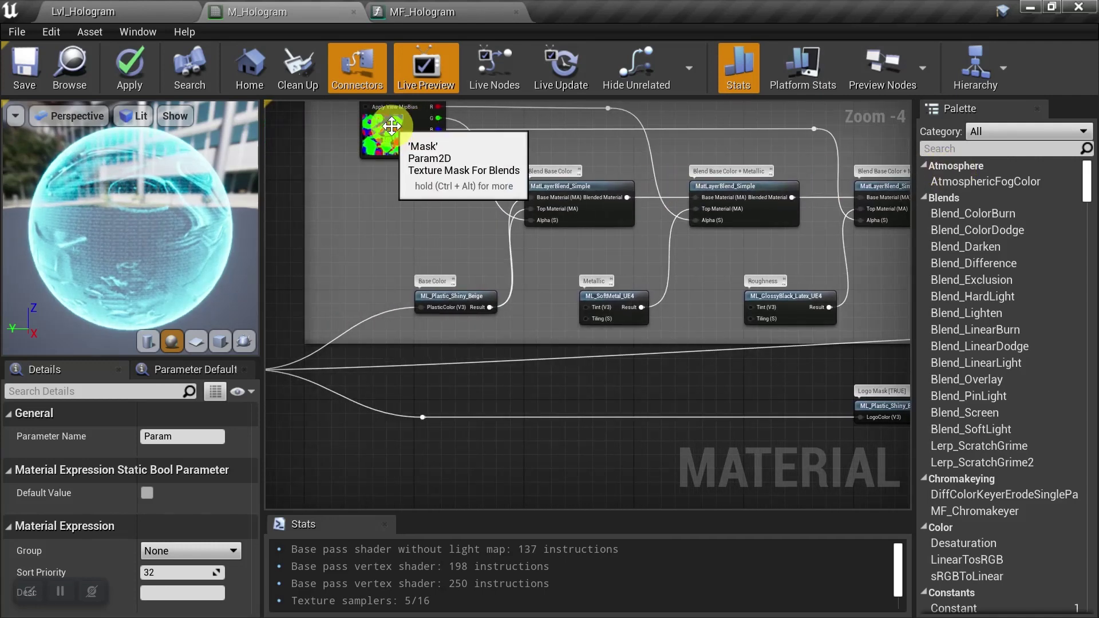
pyautogui.moveTo(361, 252); pyautogui.dragTo(467, 163, button='right')
pyautogui.moveTo(356, 280); pyautogui.dragTo(771, 149)
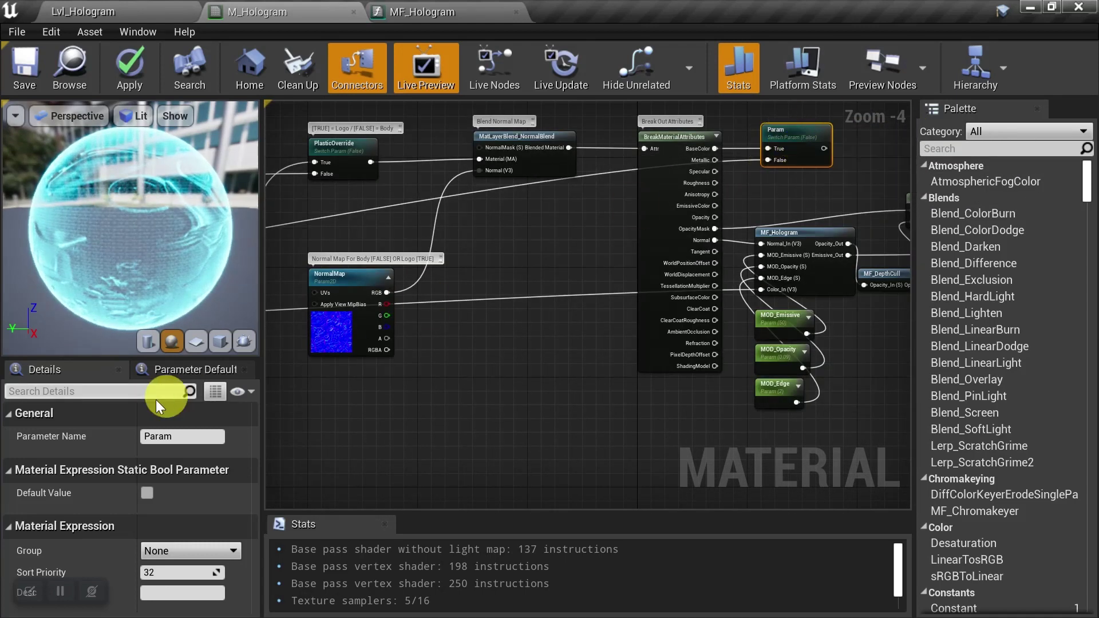
pyautogui.click(177, 435)
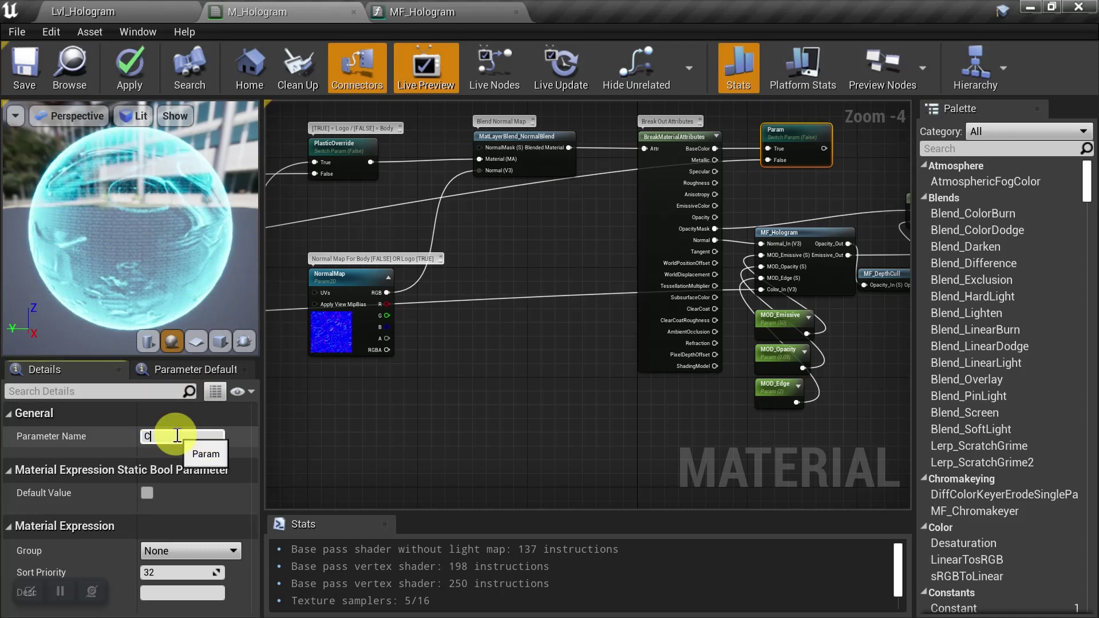
pyautogui.press('Return')
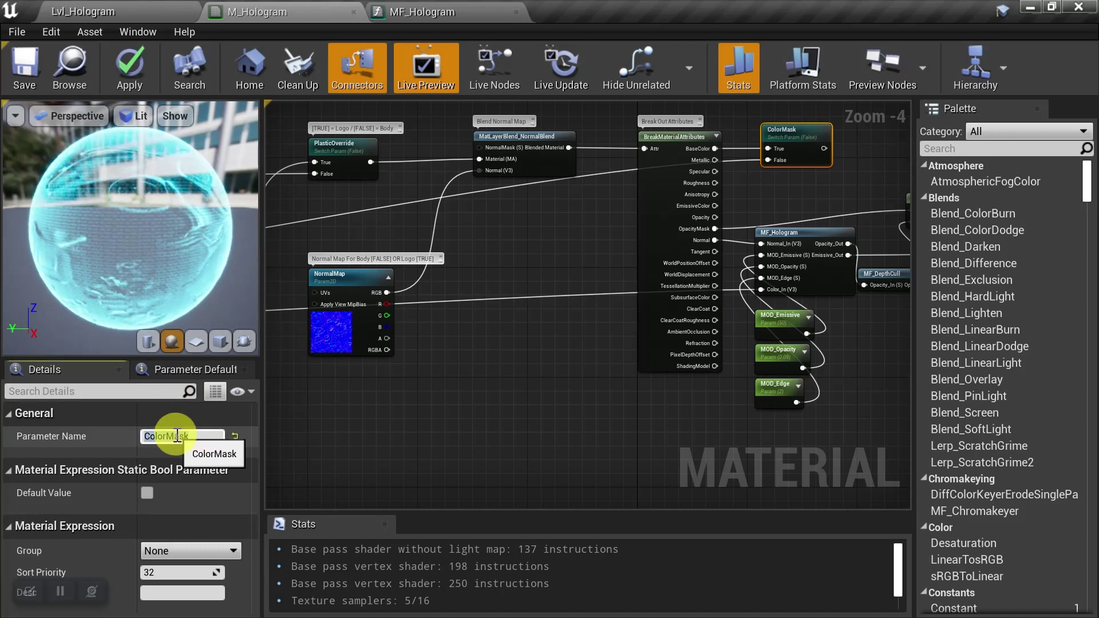
# Step: Connect the ColorMask output to Color_In on the MF_Hologram node and save the material
pyautogui.moveTo(789, 187); pyautogui.dragTo(639, 172, button='right')
pyautogui.moveTo(665, 144); pyautogui.dragTo(600, 284)
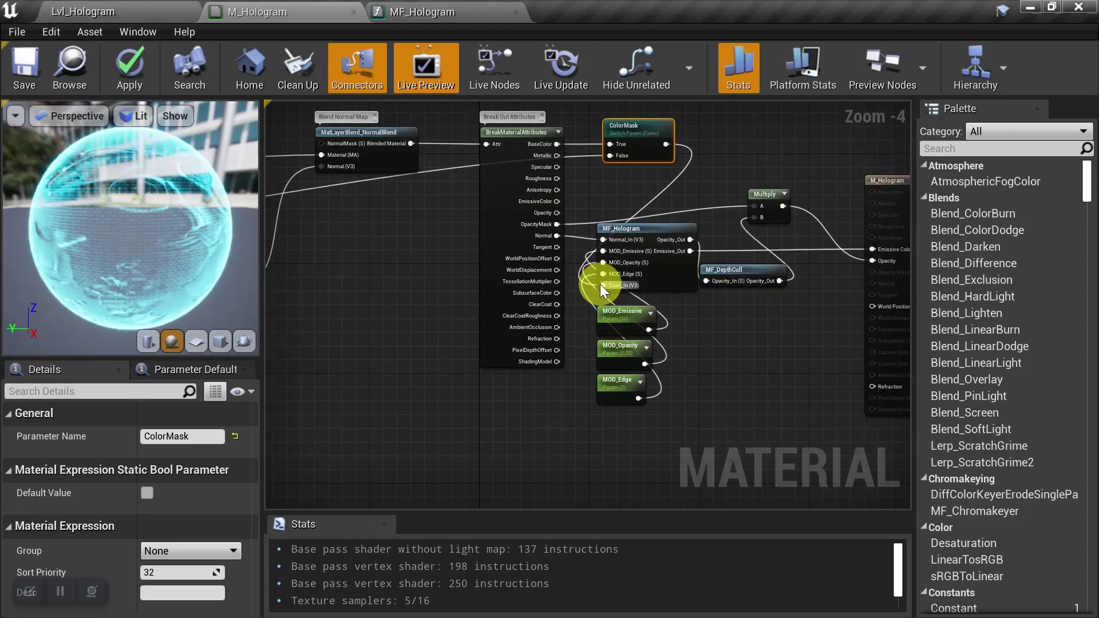
pyautogui.click(25, 69)
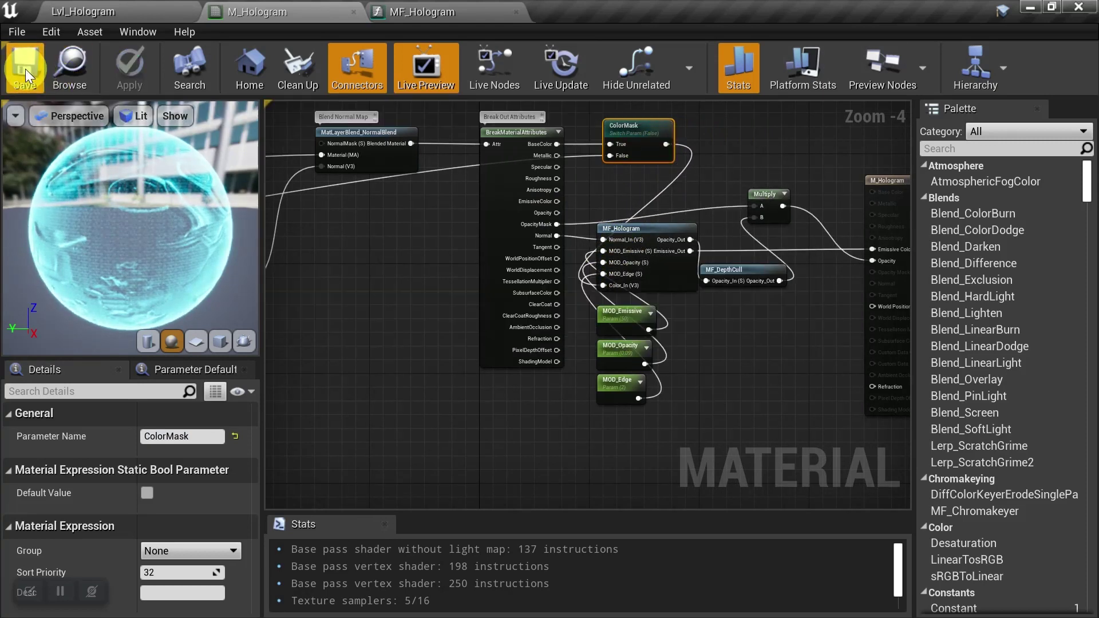
# Step: Open M_Hologram_Inst from the level's content folder and reset MOD_Edge, MOD_Emissive, MOD_Opacity and the Opacity Mask Clip Value to their defaults
pyautogui.click(97, 16)
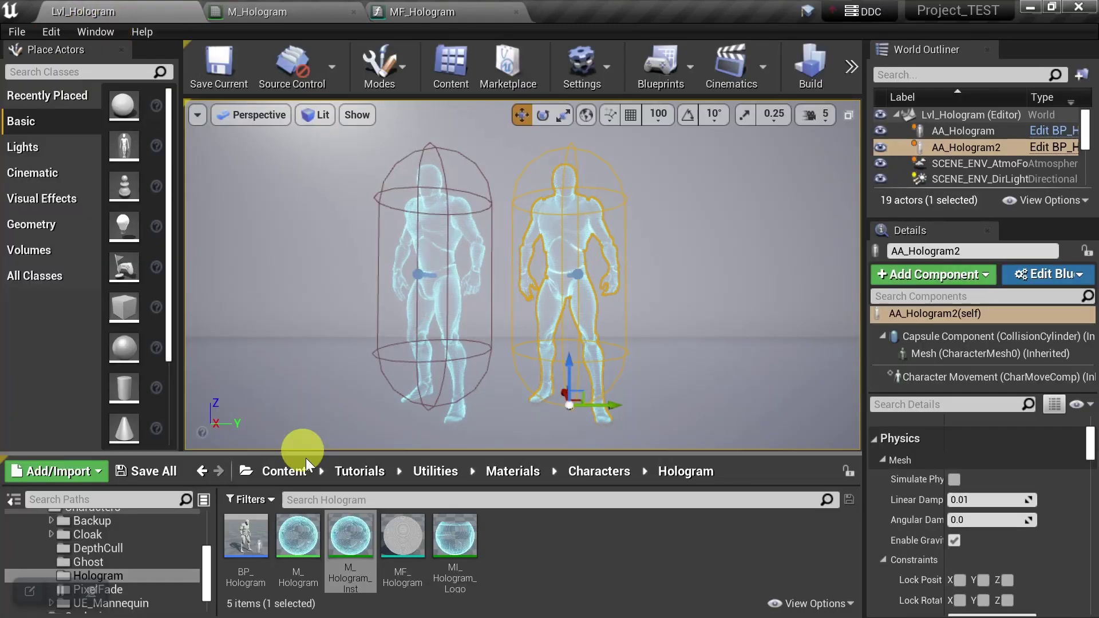
pyautogui.click(349, 536)
pyautogui.doubleClick(349, 536)
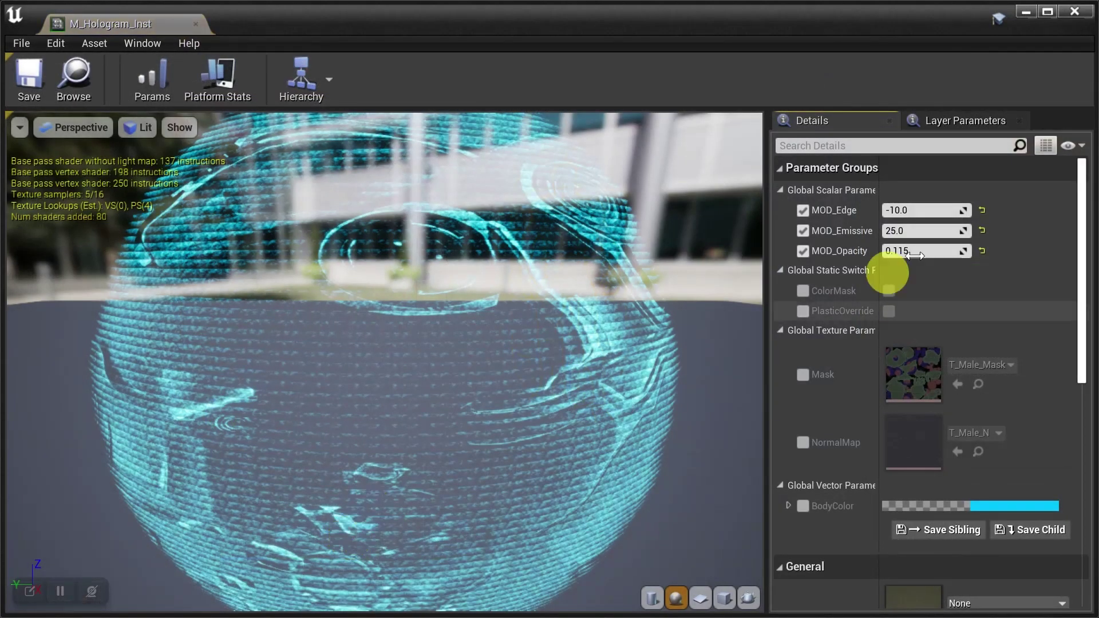
pyautogui.click(984, 210)
pyautogui.click(983, 229)
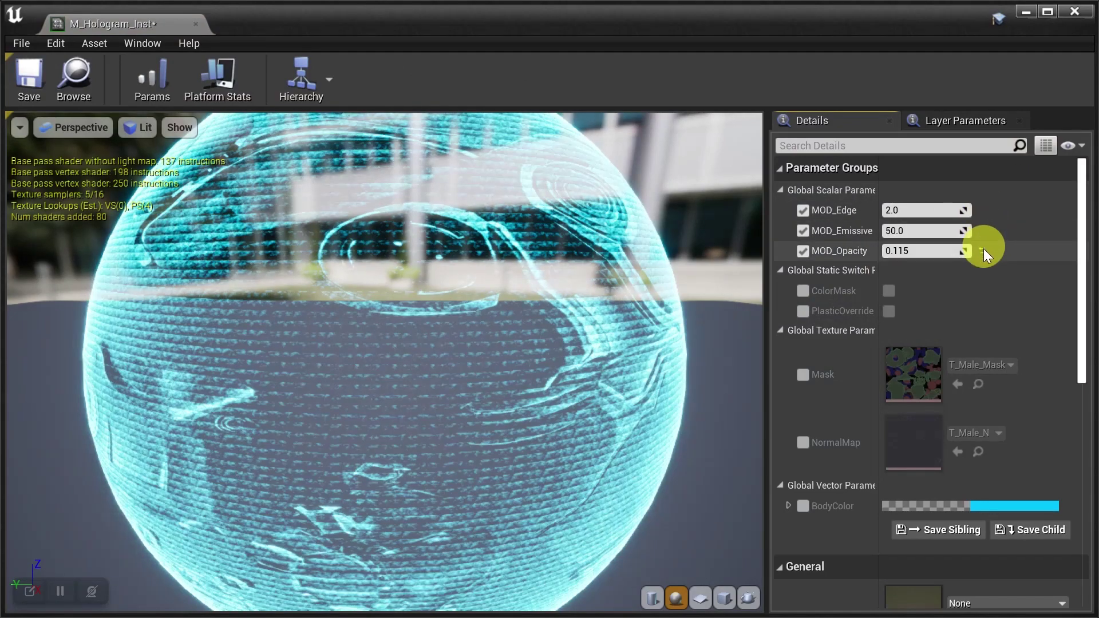
pyautogui.click(984, 250)
pyautogui.scroll(-5, 1007, 439)
pyautogui.scroll(-2, 1006, 452)
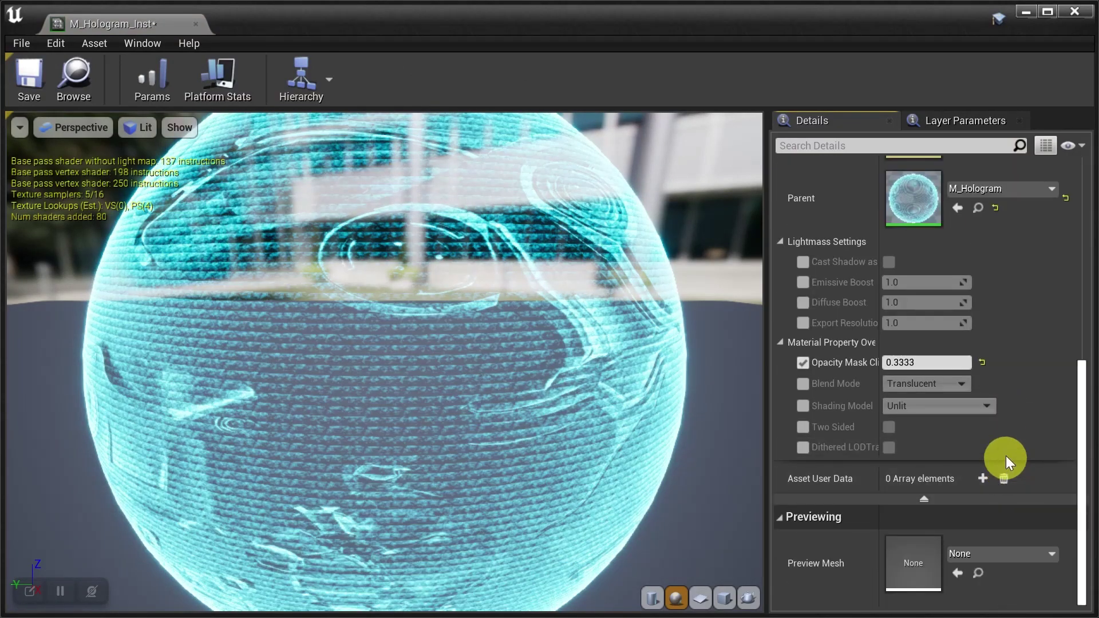
pyautogui.click(984, 359)
# Step: Override ColorMask on the instance and turn it on, save and close the instance, and view the characters in the level
pyautogui.scroll(5, 982, 351)
pyautogui.scroll(4, 980, 346)
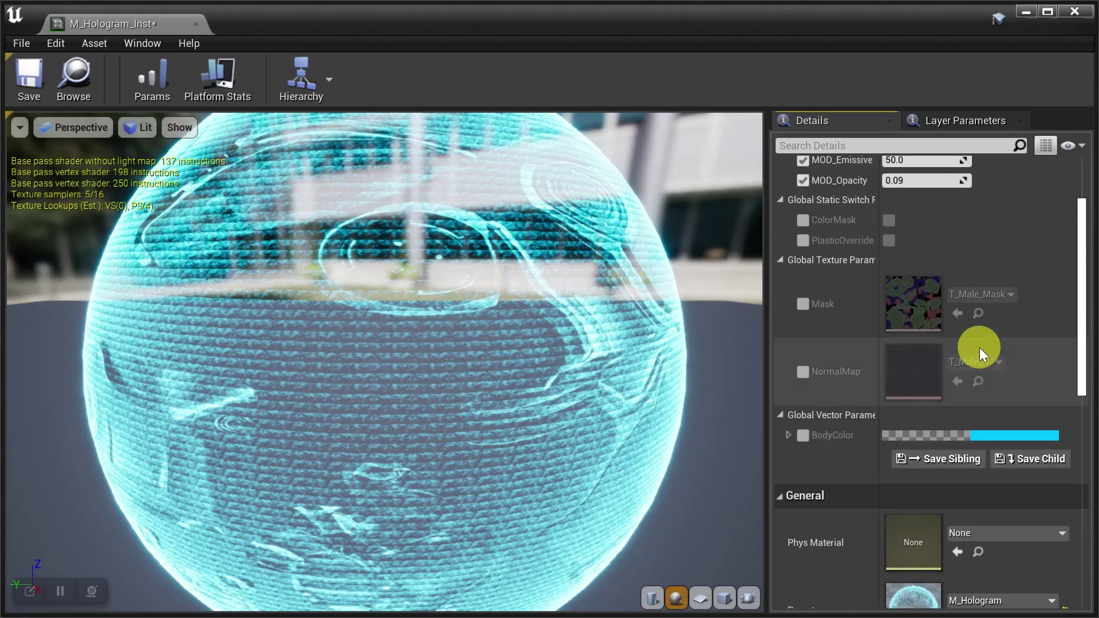
pyautogui.click(802, 274)
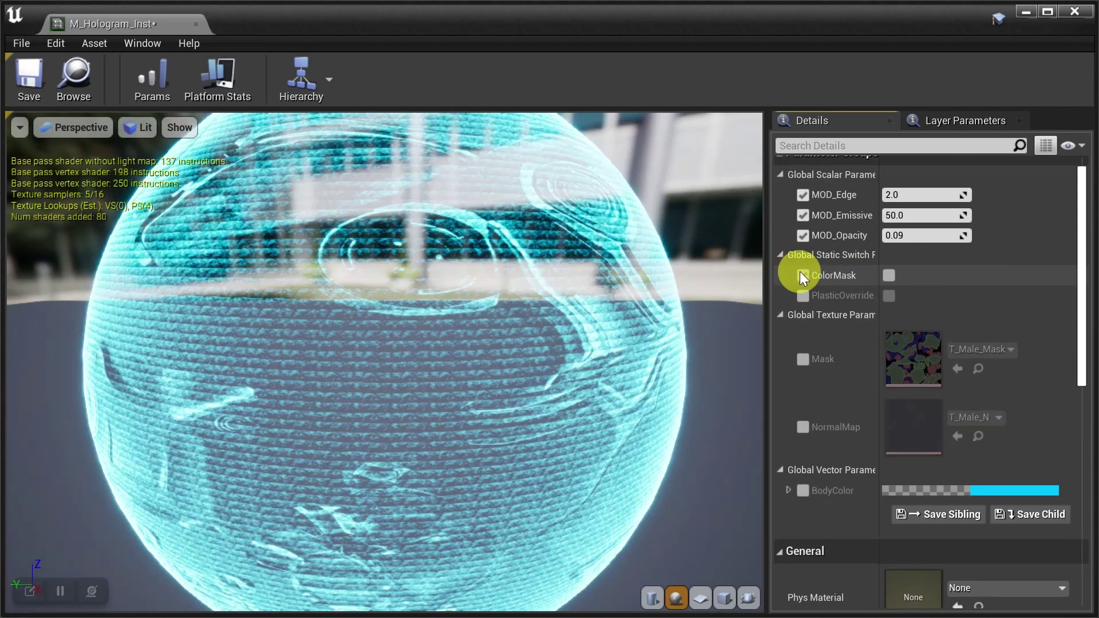
pyautogui.click(891, 275)
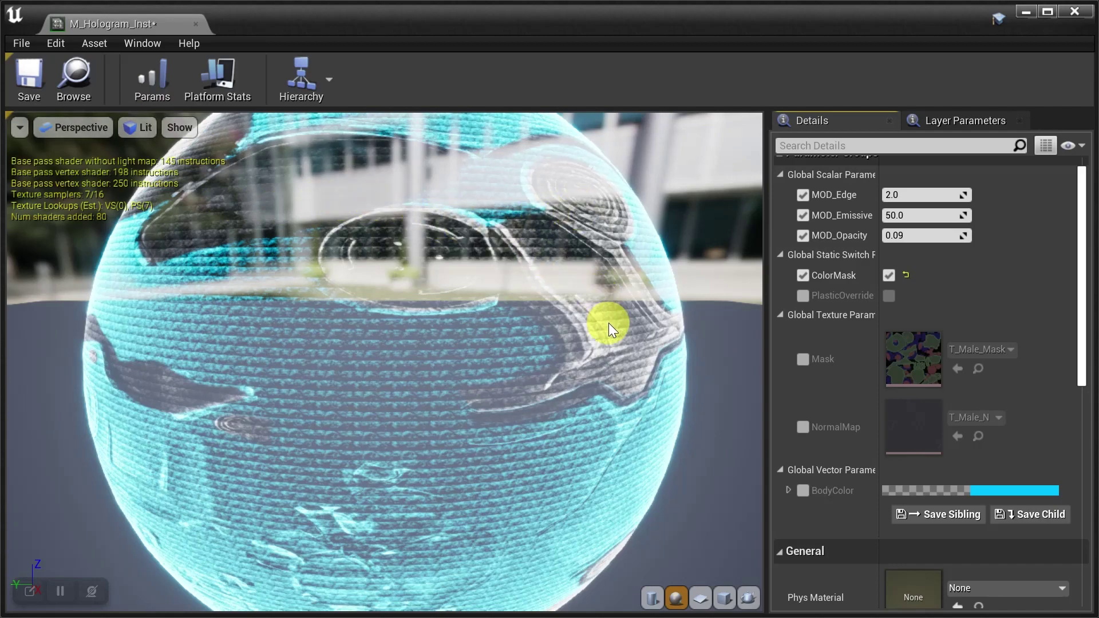
pyautogui.click(29, 77)
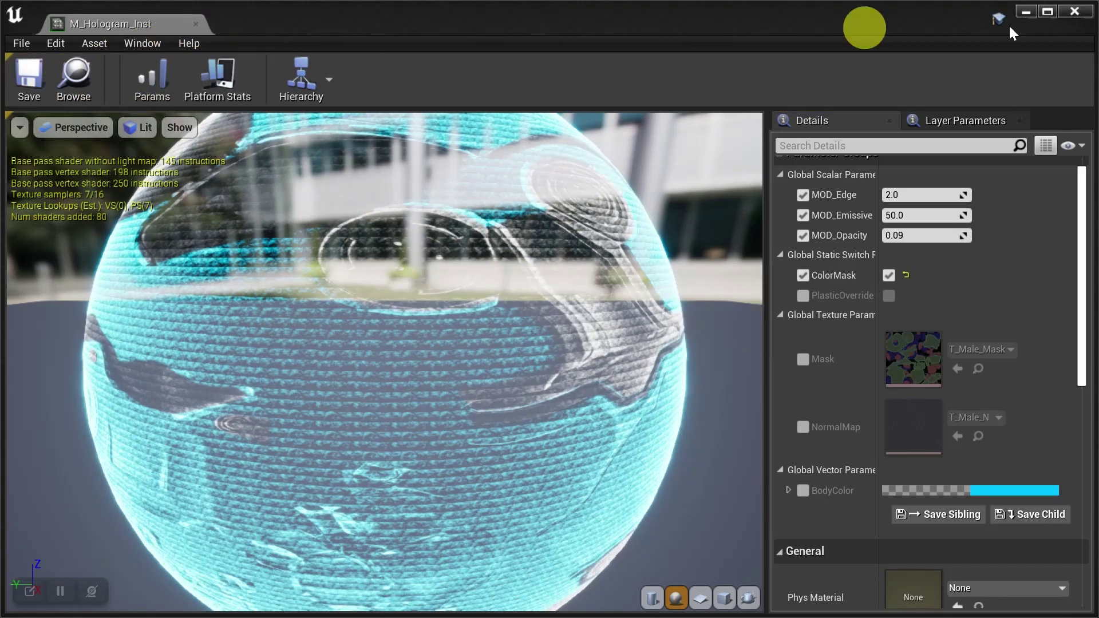
pyautogui.click(1074, 14)
pyautogui.moveTo(602, 355); pyautogui.dragTo(366, 183)
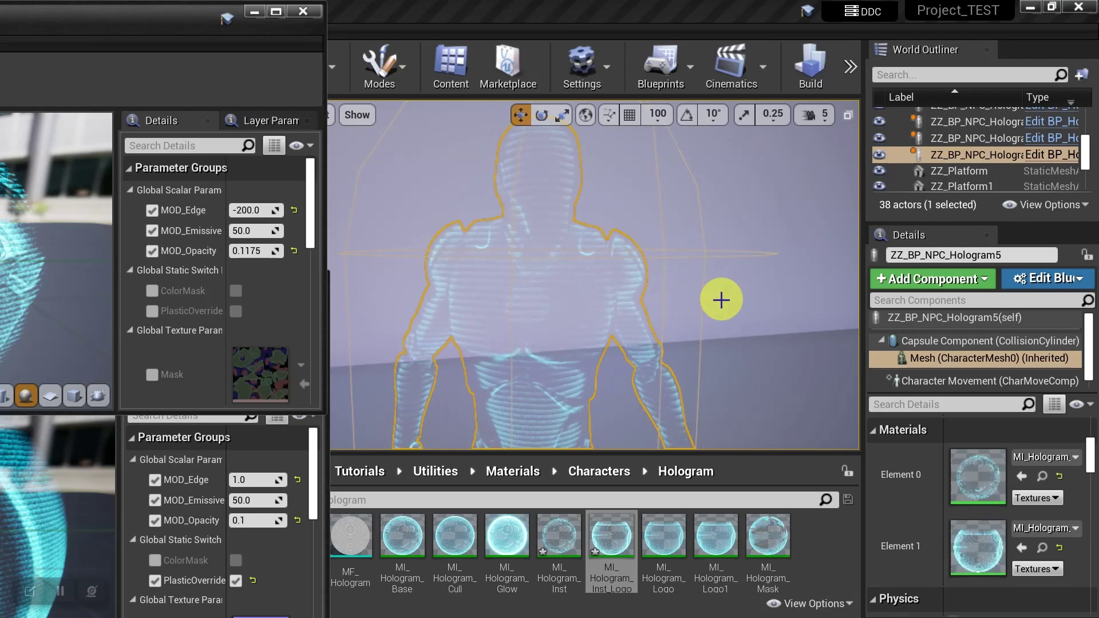
# Step: Set the body instance's MOD_Edge to -200 and MOD_Emissive to 300, and the logo instance's MOD_Emissive to 300
pyautogui.click(256, 211)
pyautogui.write('-200')
pyautogui.press('Return')
pyautogui.click(253, 229)
pyautogui.write('300')
pyautogui.press('Return')
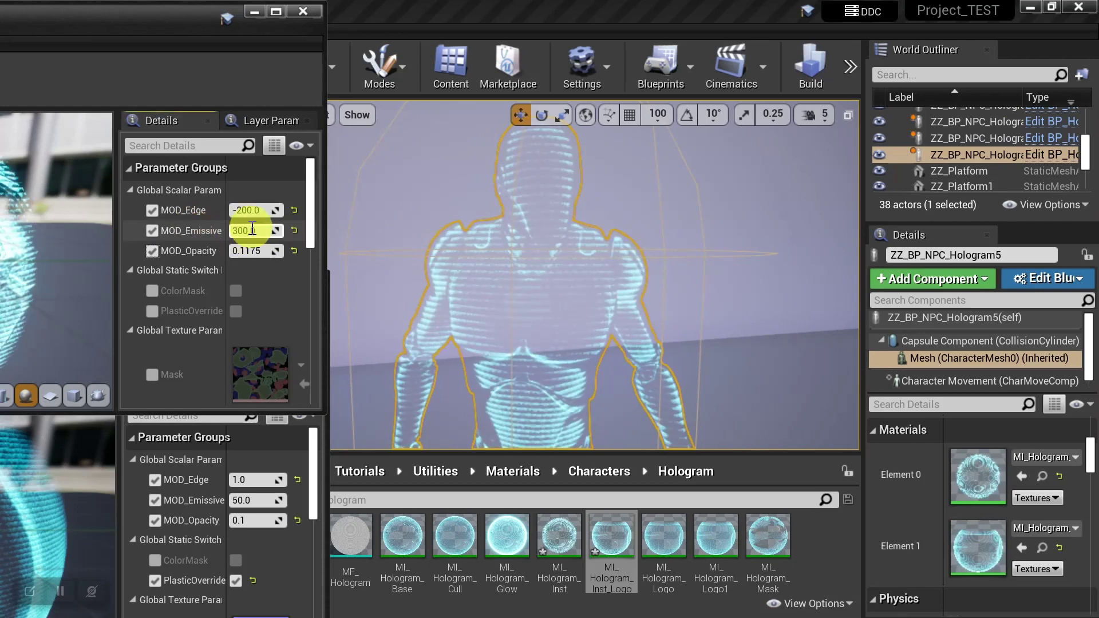
pyautogui.click(243, 501)
pyautogui.write('300')
pyautogui.press('Return')
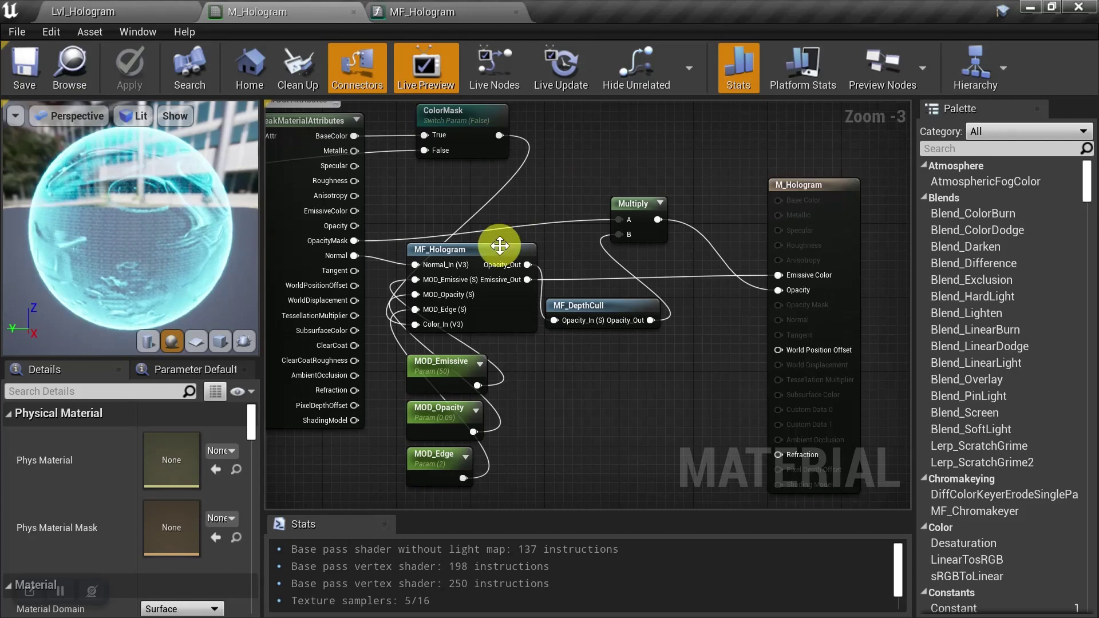
# Step: In MF_Hologram, adjust the Sort Priority of the function inputs so that Color_In comes first, followed by Normal_In
pyautogui.click(504, 247)
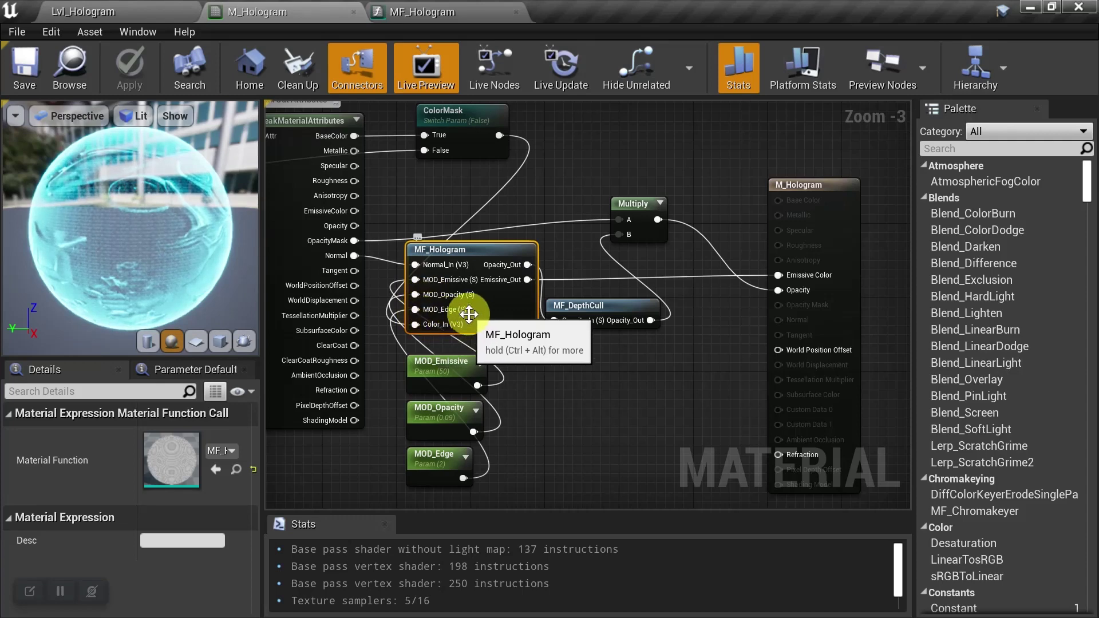
pyautogui.click(466, 11)
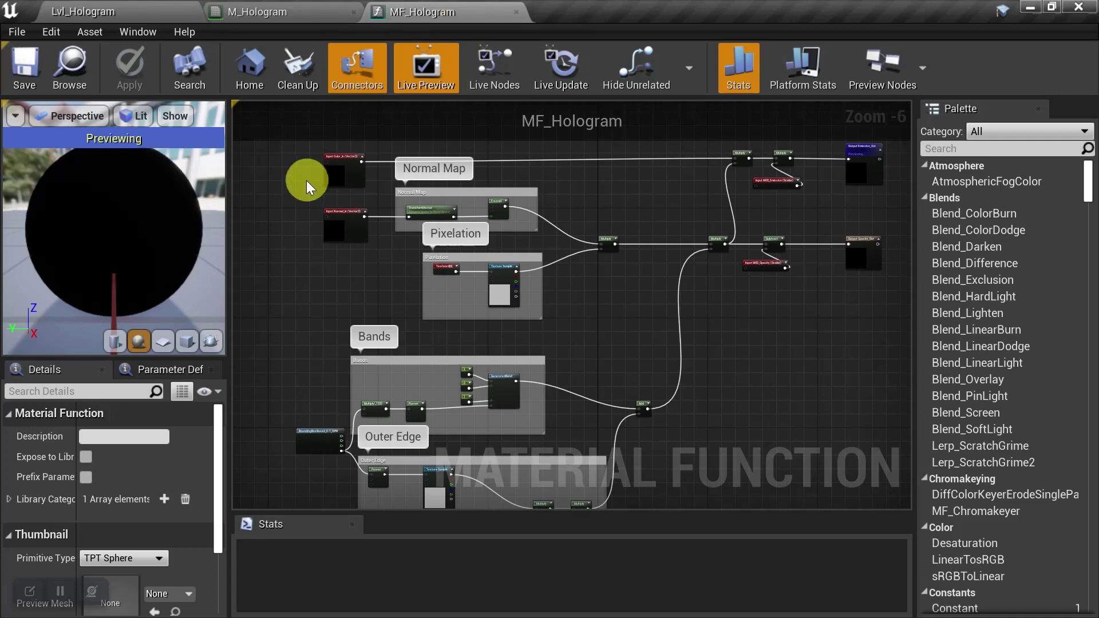
pyautogui.moveTo(307, 180); pyautogui.dragTo(329, 240, button='right')
pyautogui.scroll(4, 330, 240)
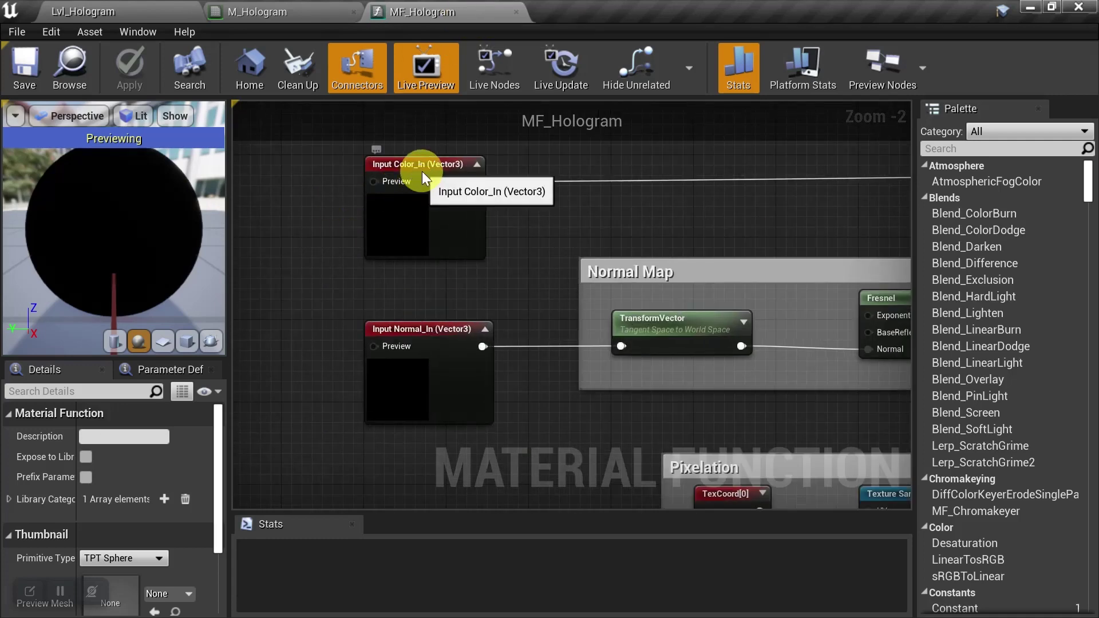
pyautogui.click(421, 170)
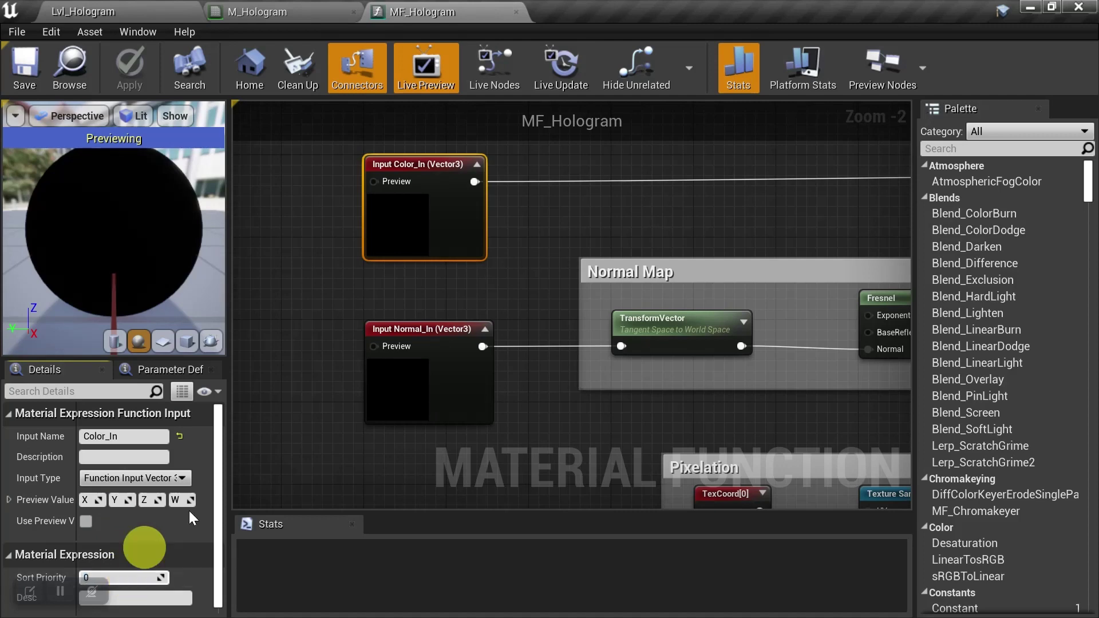
pyautogui.click(464, 301)
pyautogui.click(454, 327)
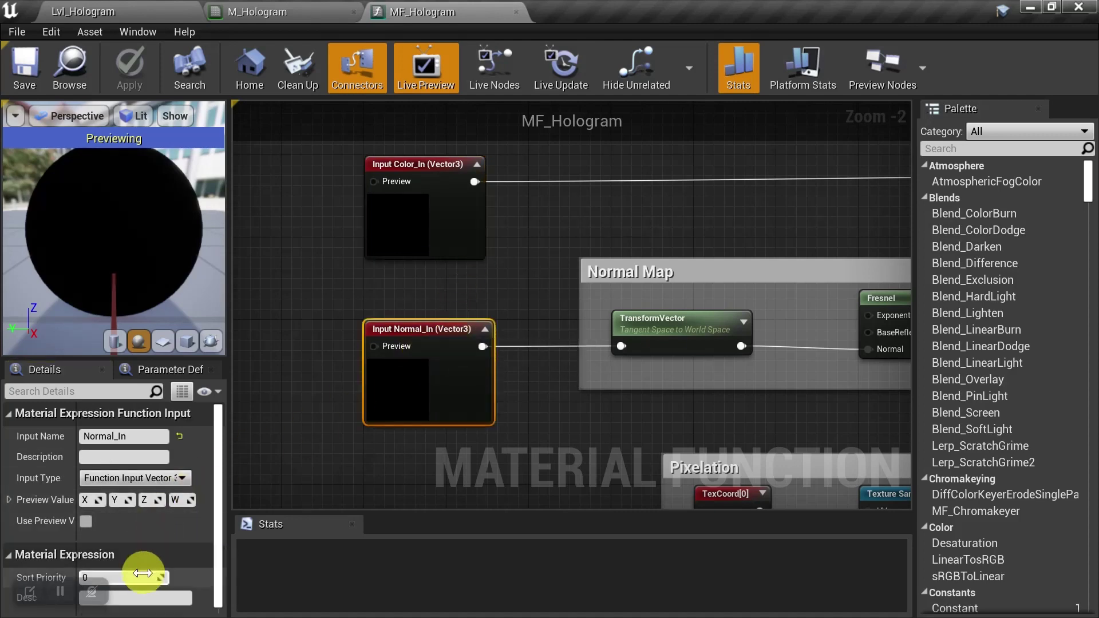
pyautogui.click(459, 475)
pyautogui.scroll(-3, 461, 470)
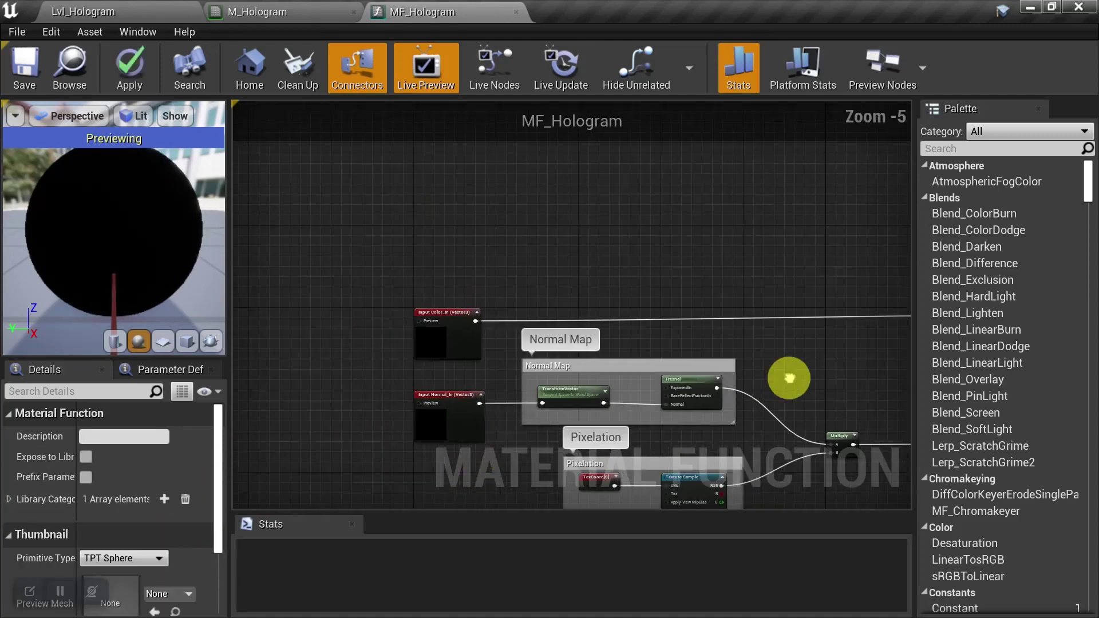
# Step: Adjust the Sort Priority of the scalar inputs so that MOD_Emissive, MOD_Opacity and MOD_Edge follow Normal_In in that order
pyautogui.moveTo(790, 375); pyautogui.dragTo(475, 322, button='right')
pyautogui.scroll(2, 664, 268)
pyautogui.click(704, 292)
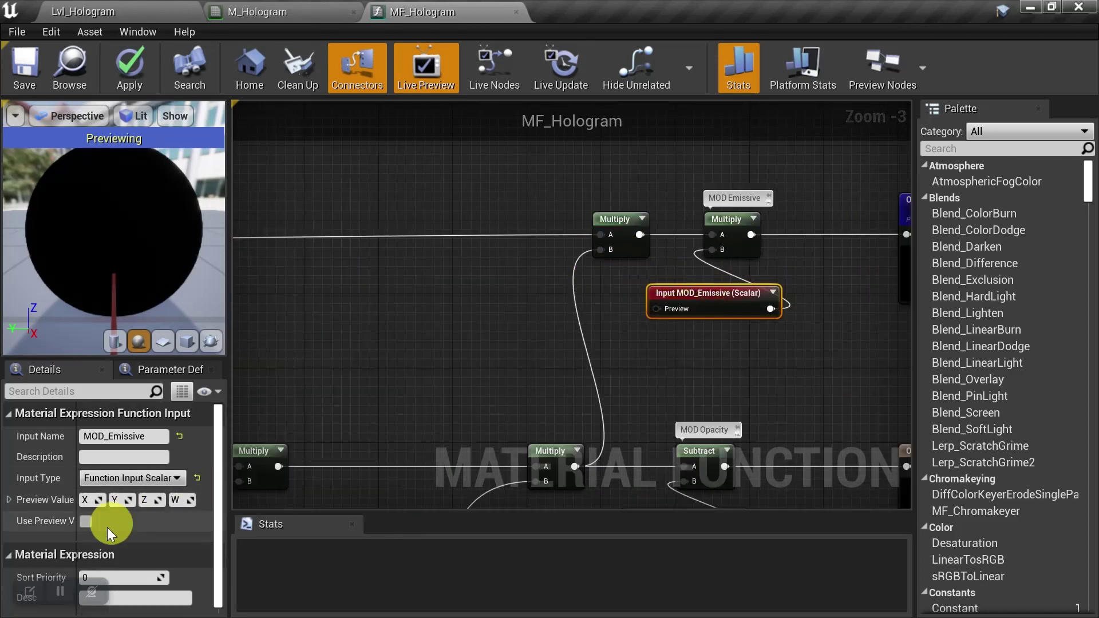
pyautogui.click(448, 392)
pyautogui.moveTo(452, 366); pyautogui.dragTo(447, 166, button='right')
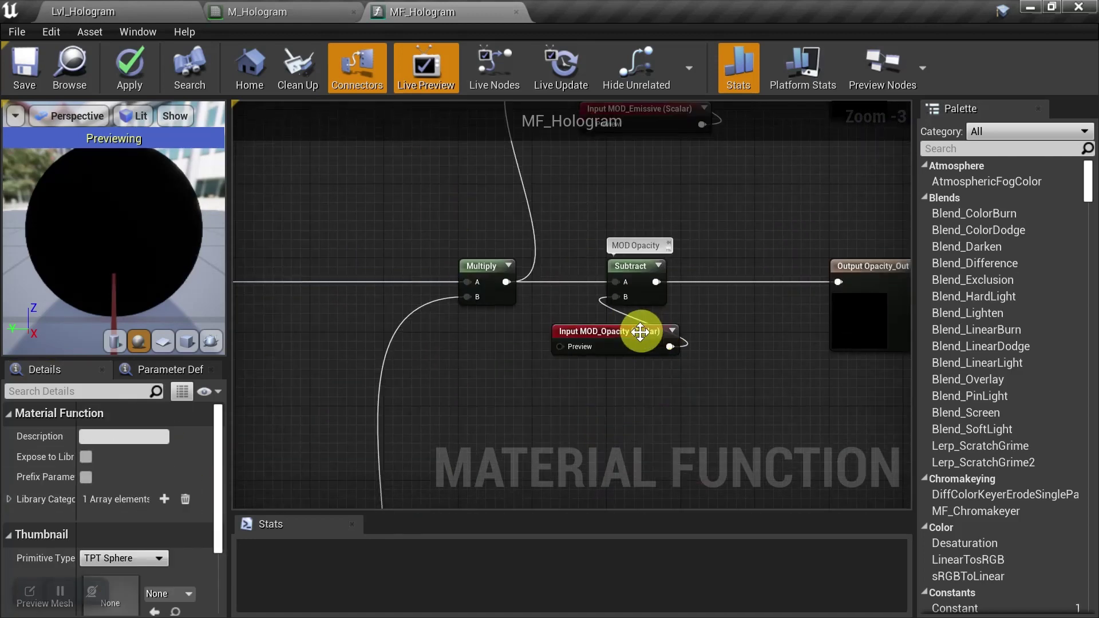
pyautogui.click(628, 335)
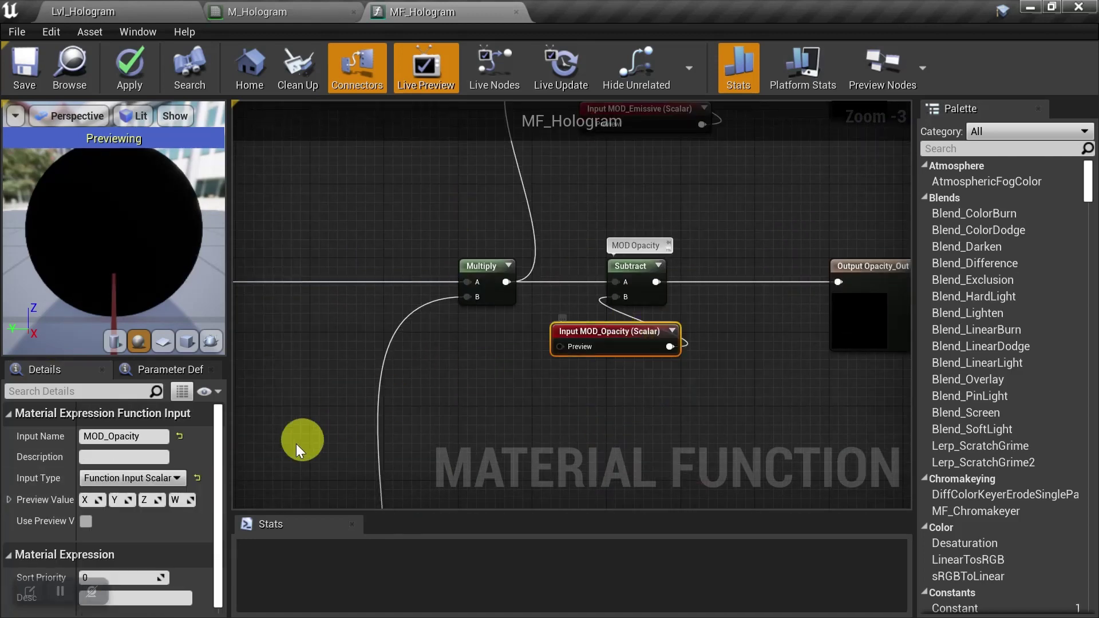
pyautogui.click(369, 455)
pyautogui.scroll(-2, 360, 467)
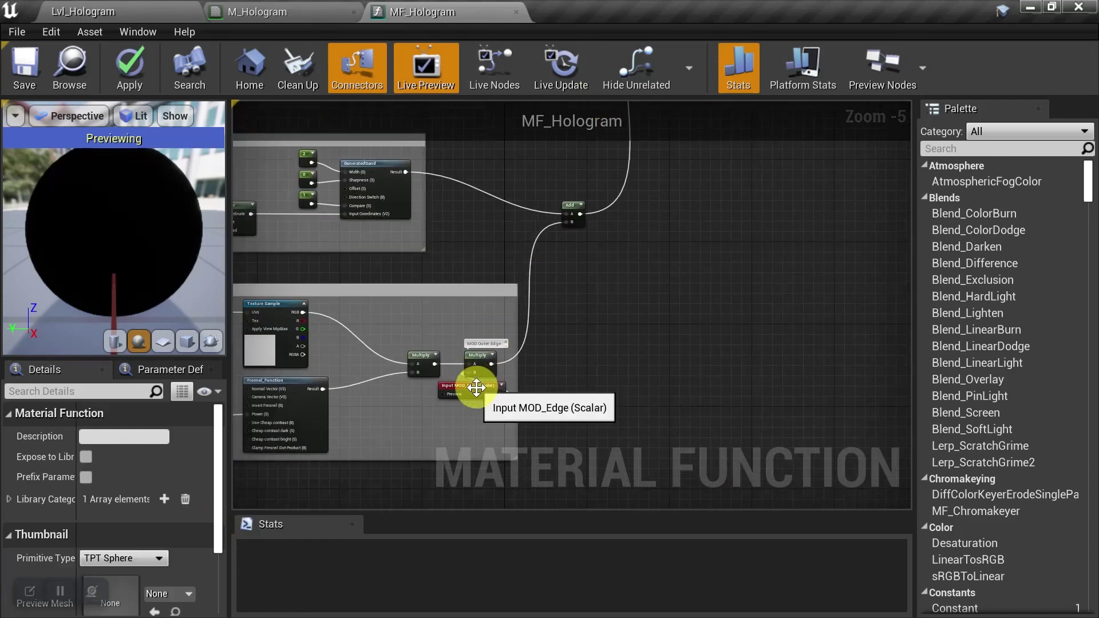
pyautogui.click(477, 387)
pyautogui.click(668, 364)
# Step: Adjust the Sort Priority of the function outputs so that Emissive_Out is listed before Opacity_Out
pyautogui.moveTo(668, 364); pyautogui.dragTo(550, 432, button='right')
pyautogui.scroll(1, 552, 213)
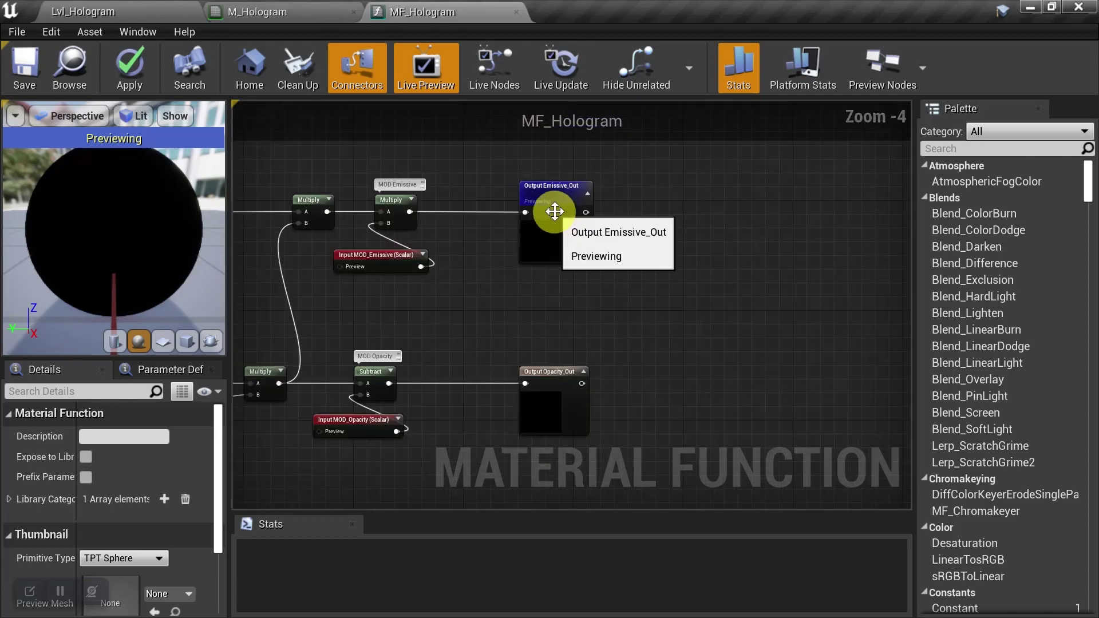
pyautogui.click(561, 192)
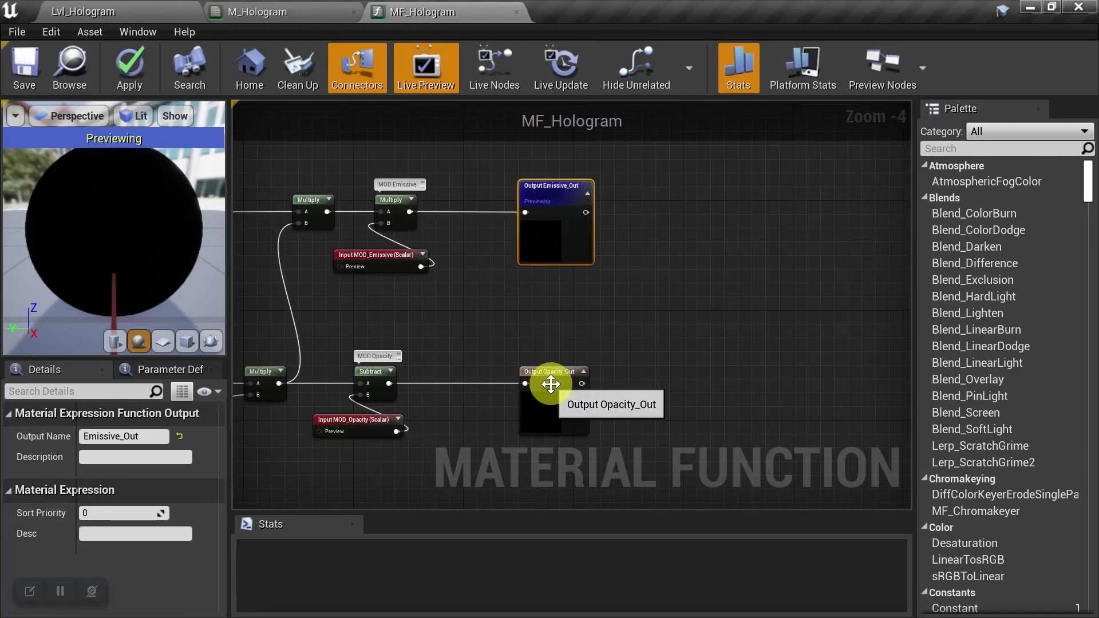
pyautogui.click(513, 315)
# Step: Save the MF_Hologram function, return to the M_Hologram graph and save the material
pyautogui.scroll(-1, 513, 315)
pyautogui.moveTo(397, 308); pyautogui.dragTo(744, 249, button='right')
pyautogui.scroll(-1, 744, 249)
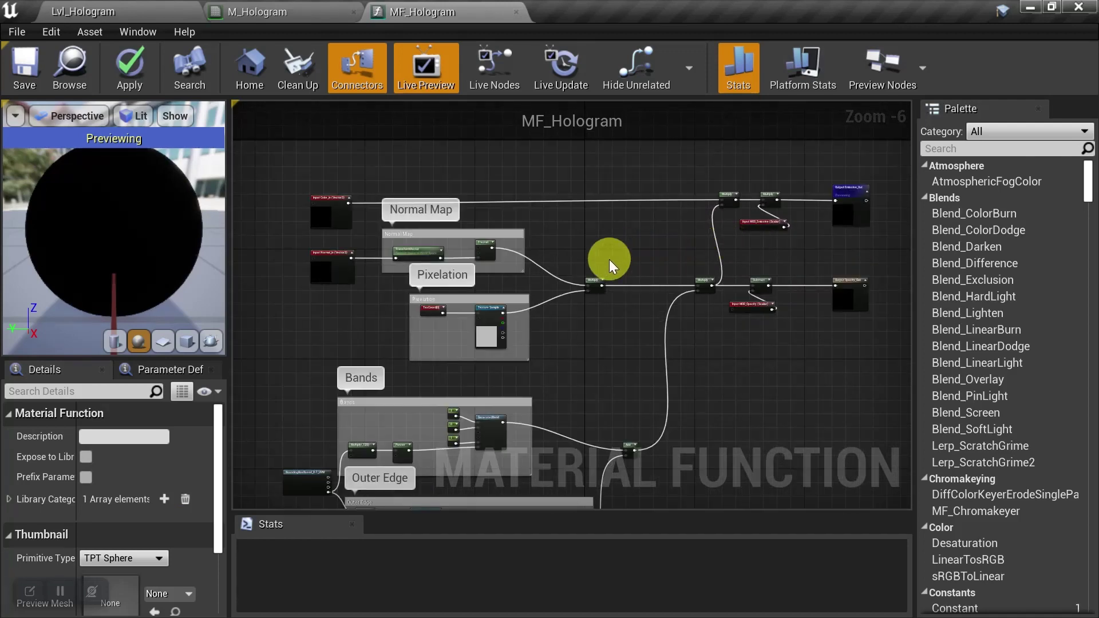
pyautogui.click(26, 63)
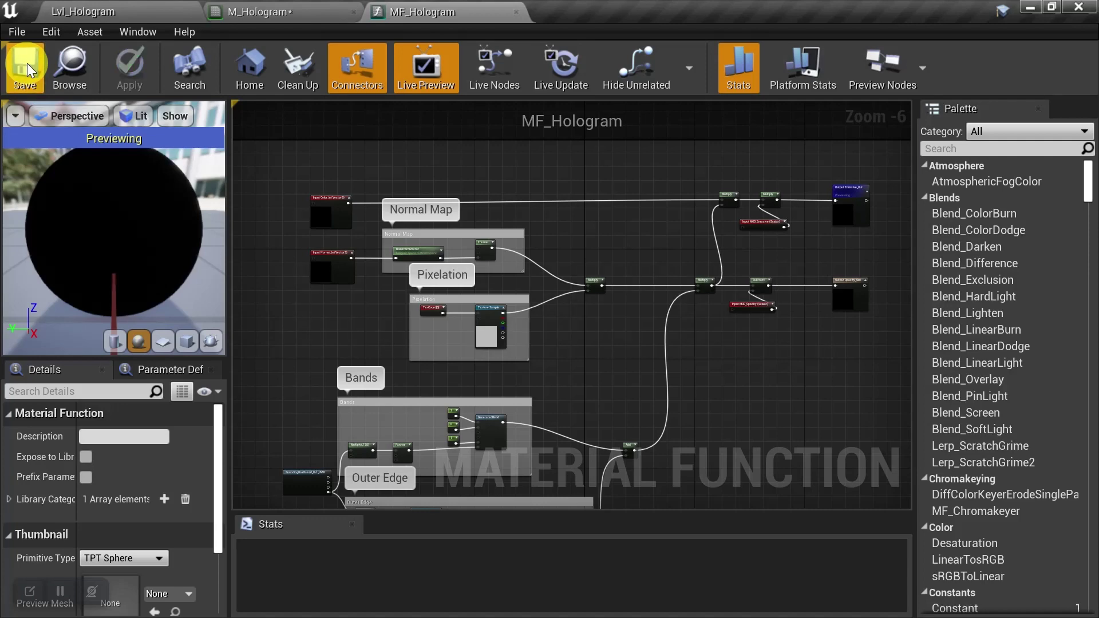
pyautogui.click(302, 12)
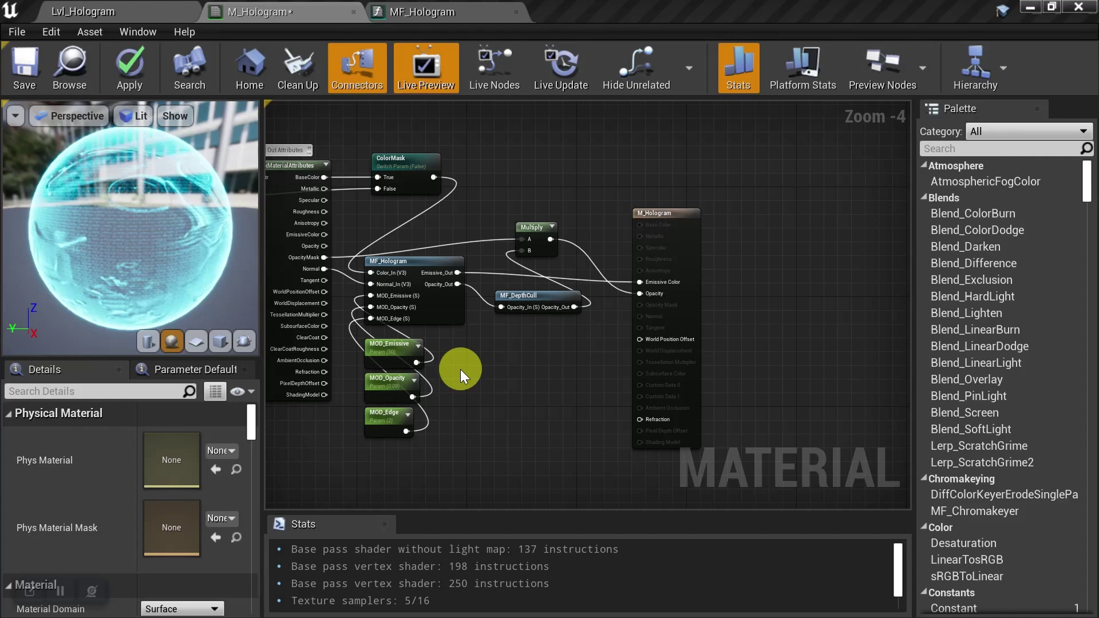
pyautogui.click(27, 60)
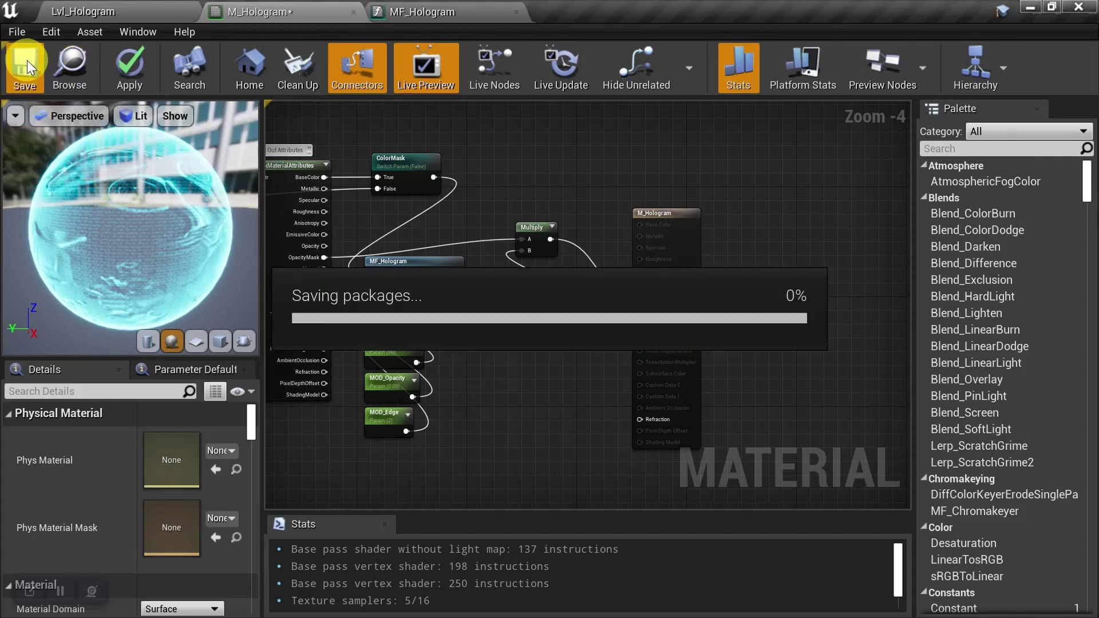